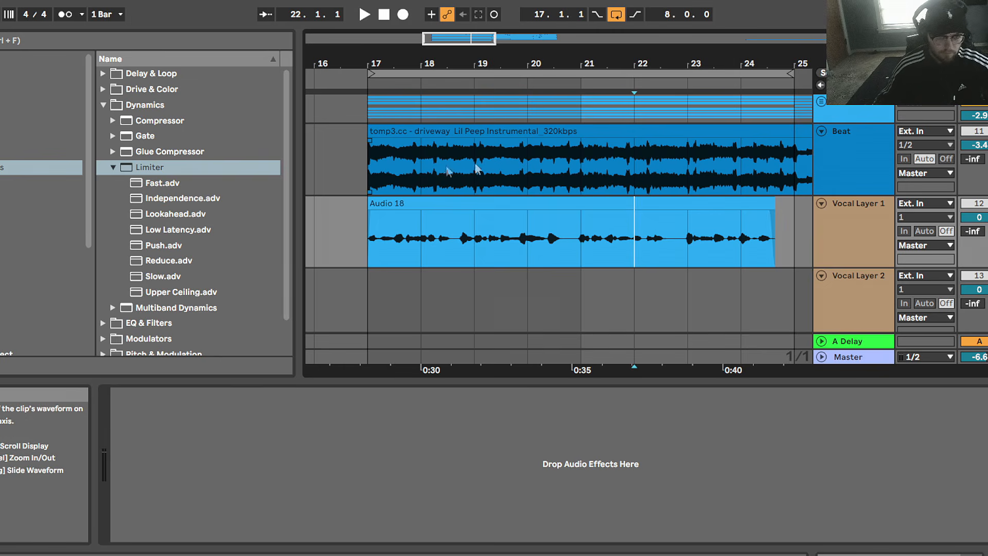
Collapse the Limiter presets in the browser's Dynamics folder.
left_click(428, 131)
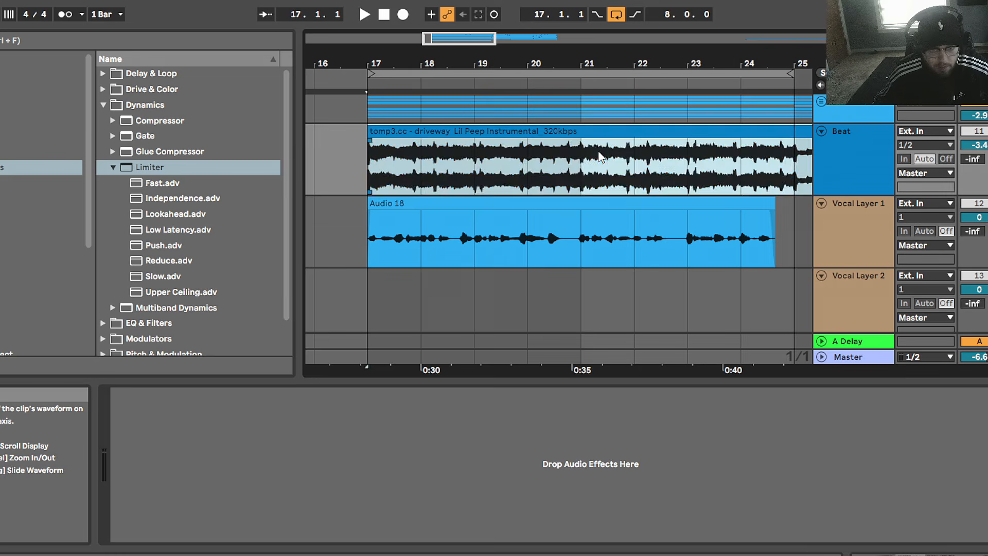
left_click(555, 159)
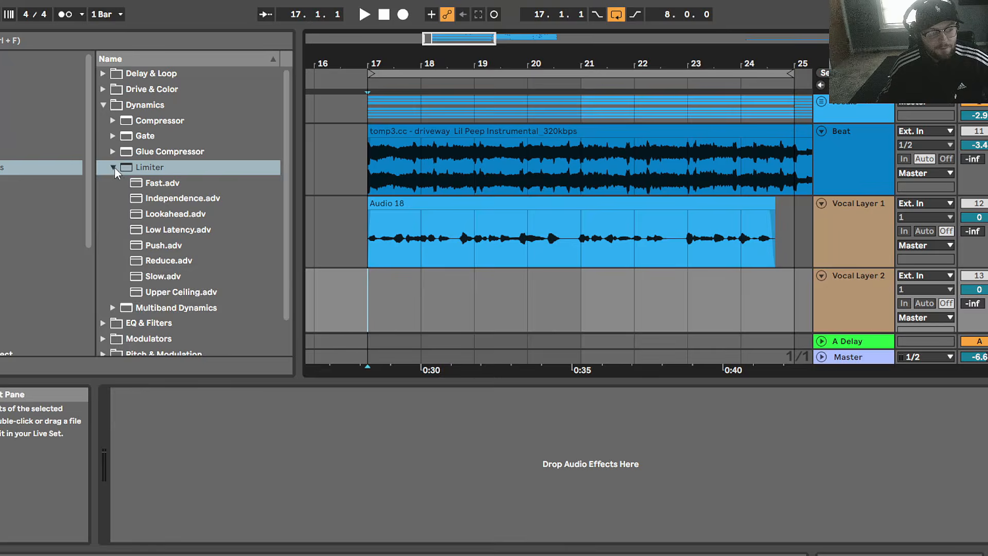
left_click(112, 167)
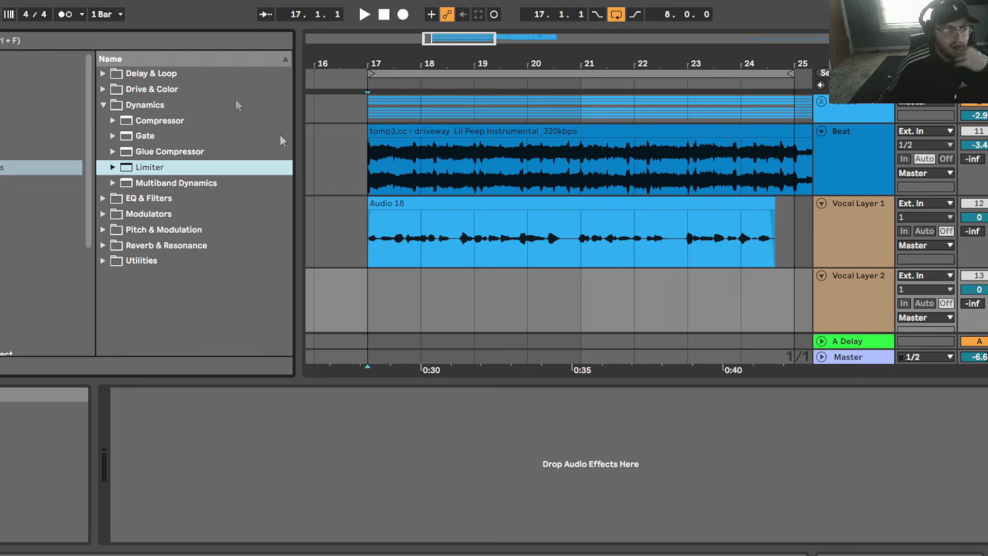
Show the clip settings of the Audio 18 vocal and the beat clip, and turn on the metronome.
double_click(386, 201)
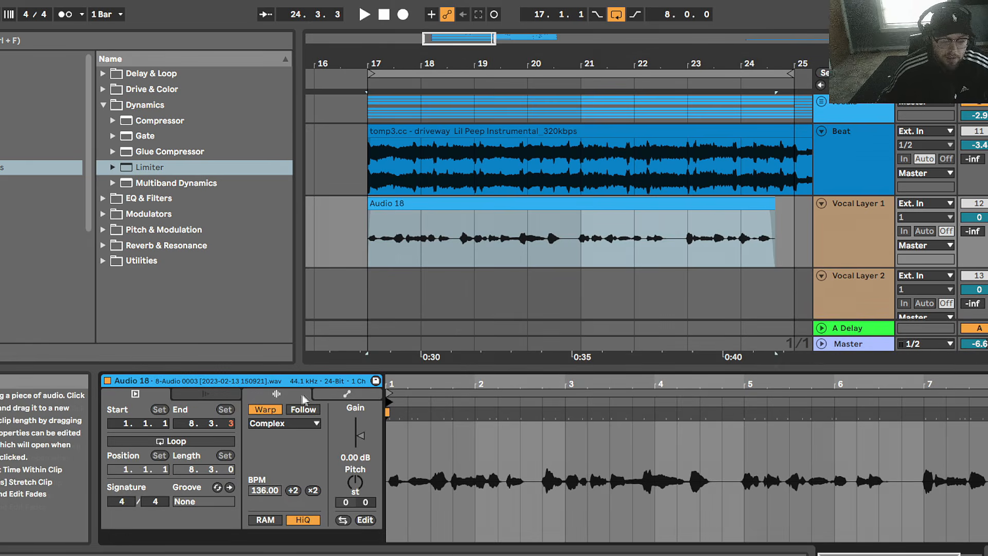
left_click(381, 129)
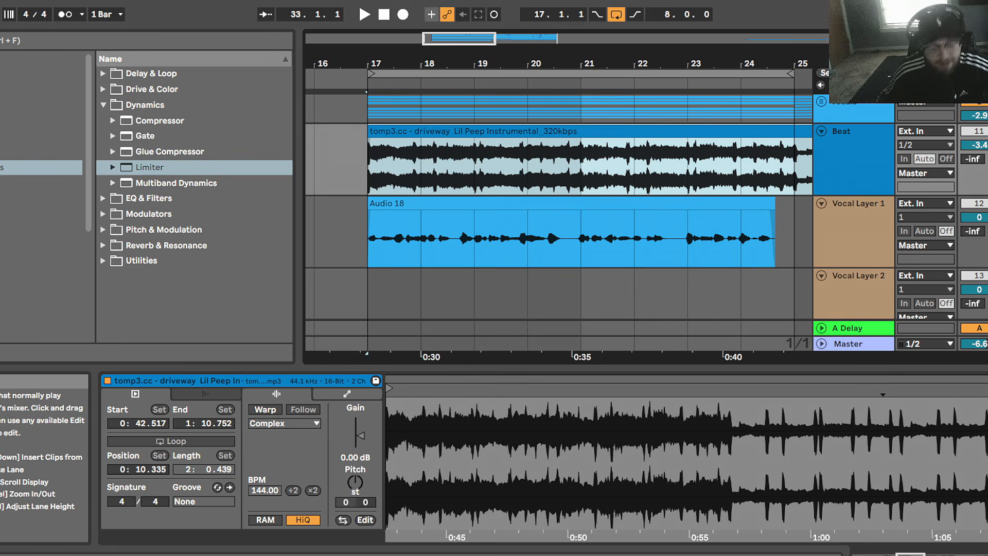
left_click(64, 14)
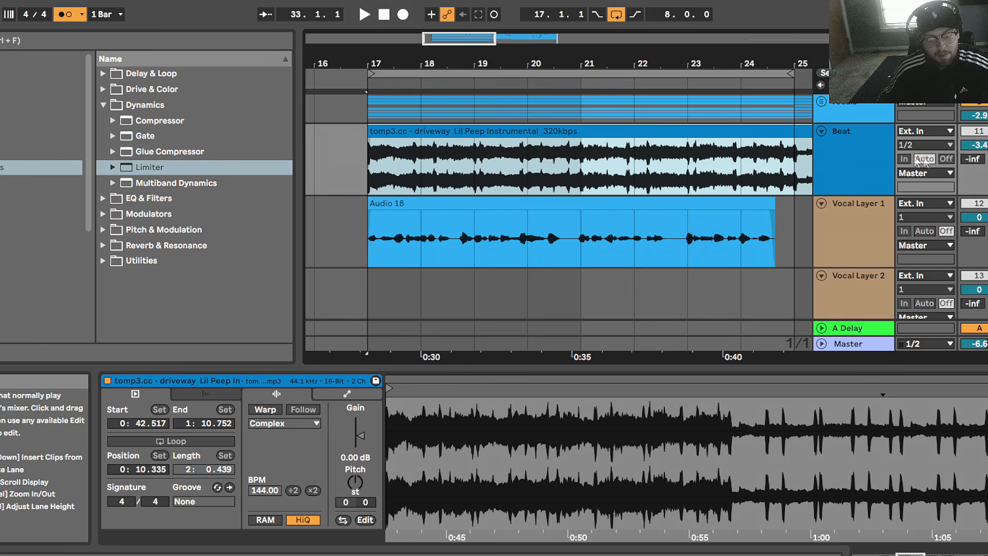
Extend the end of the Audio 18 clip on Vocal Layer 1 to bar 25 and color the clip pink.
left_click(777, 197)
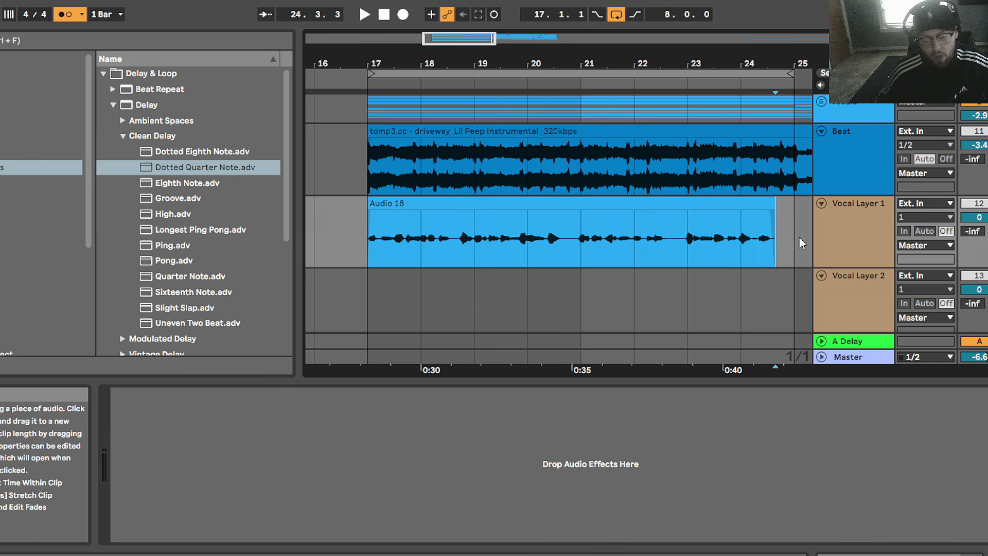
left_click_drag(778, 214, 798, 209)
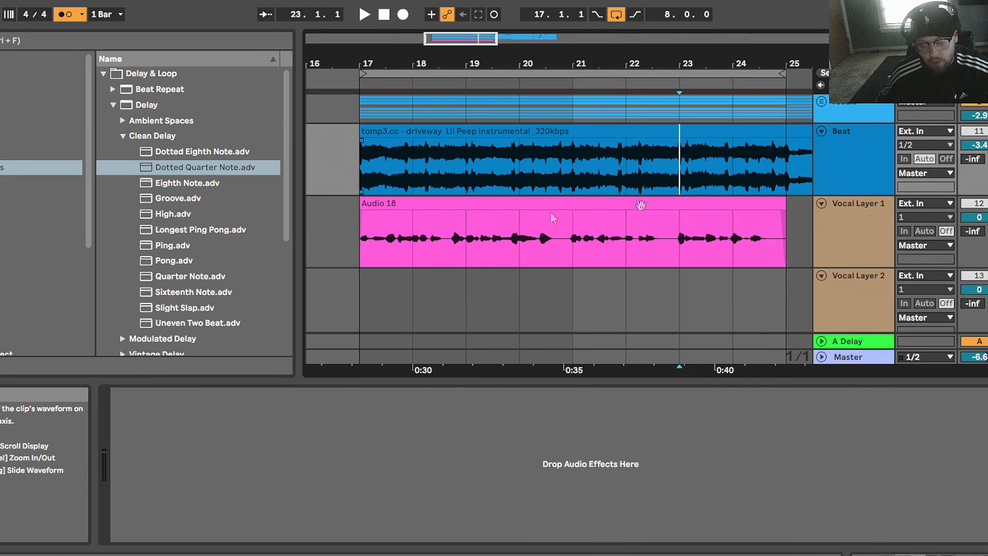
Raise the gain of the Audio 18 clip on Vocal Layer 1 to 8.25 dB.
left_click(535, 208)
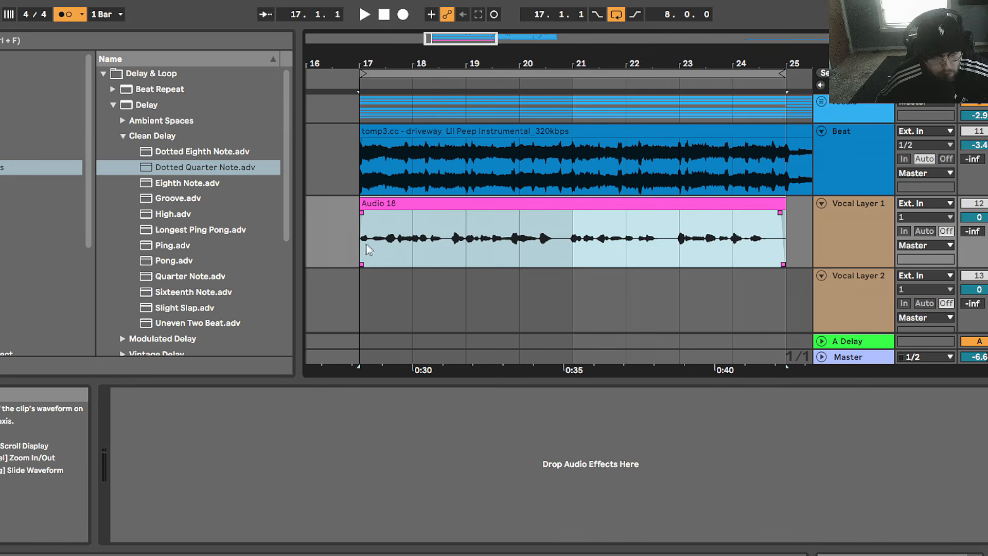
double_click(458, 205)
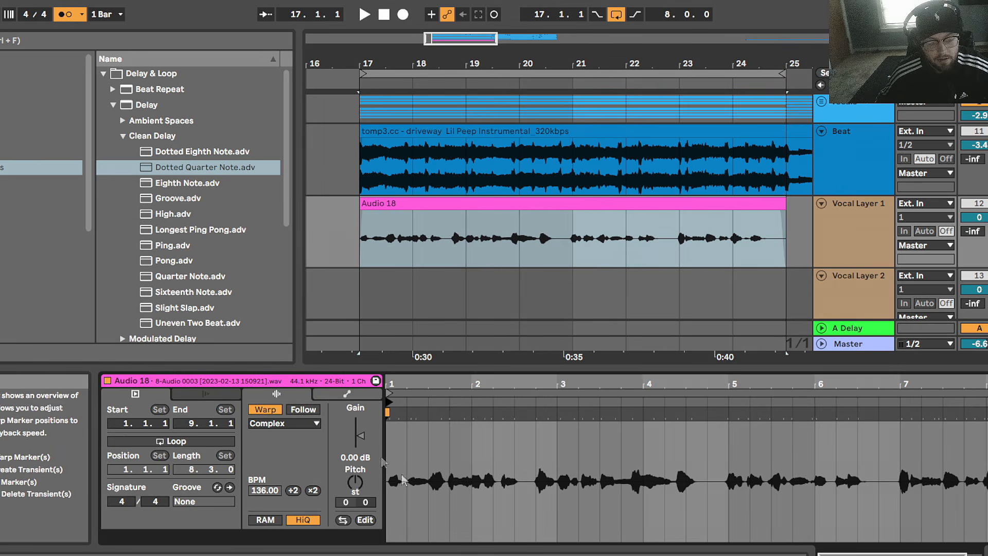
left_click_drag(360, 439, 360, 429)
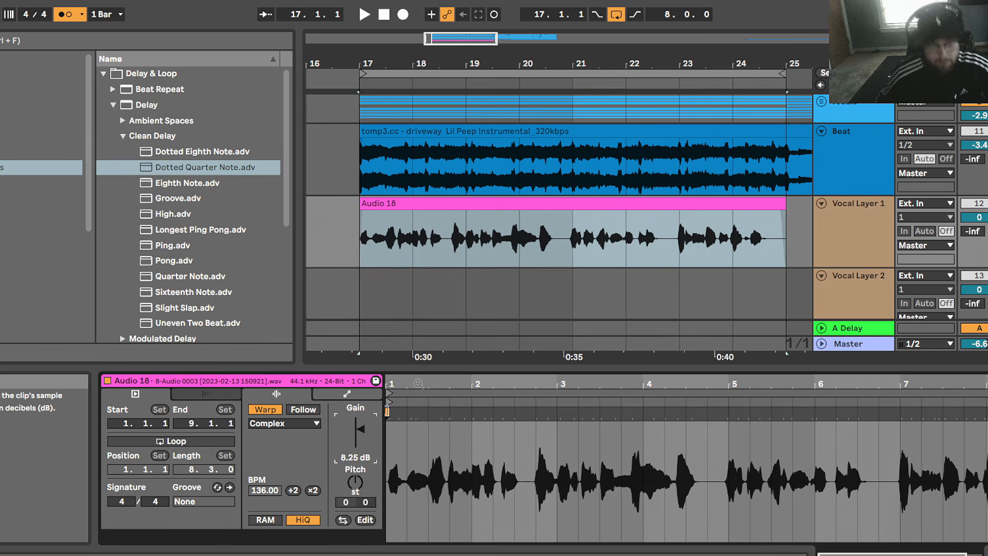
Copy the Audio 18 clip from Vocal Layer 1 onto Vocal Layer 2, starting at bar 17.
left_click(554, 206)
scroll(721, 196, "down", 2)
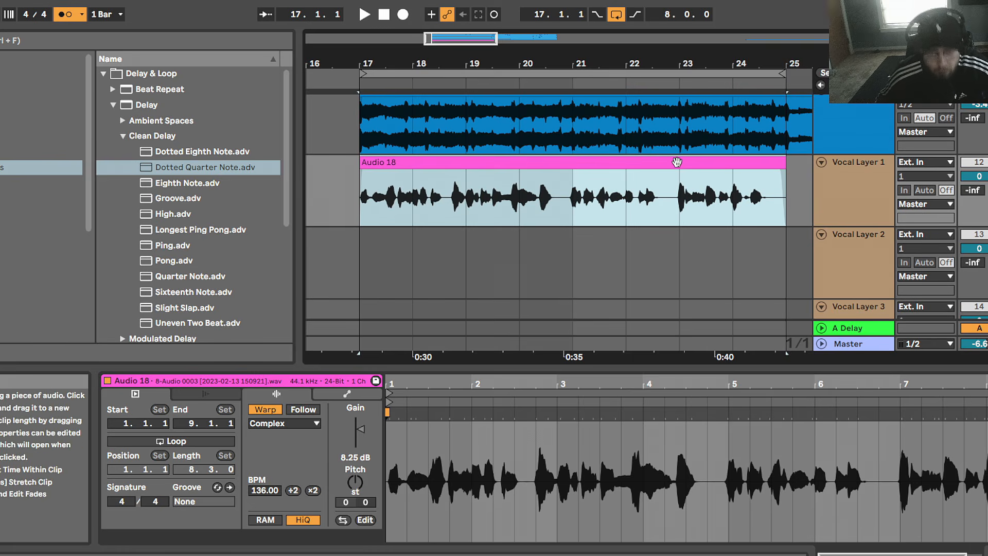
left_click(861, 162)
left_click(863, 234)
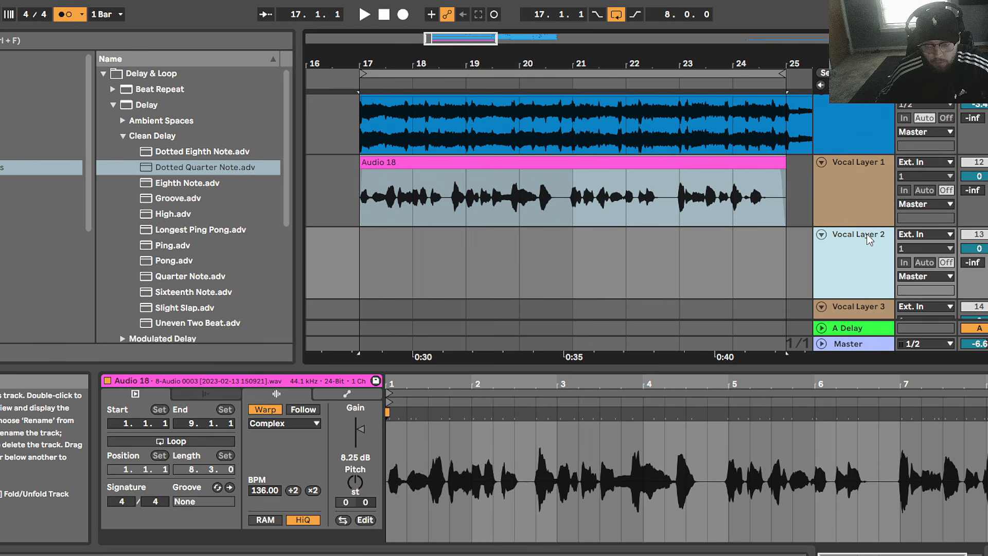
scroll(530, 180, "down", 1)
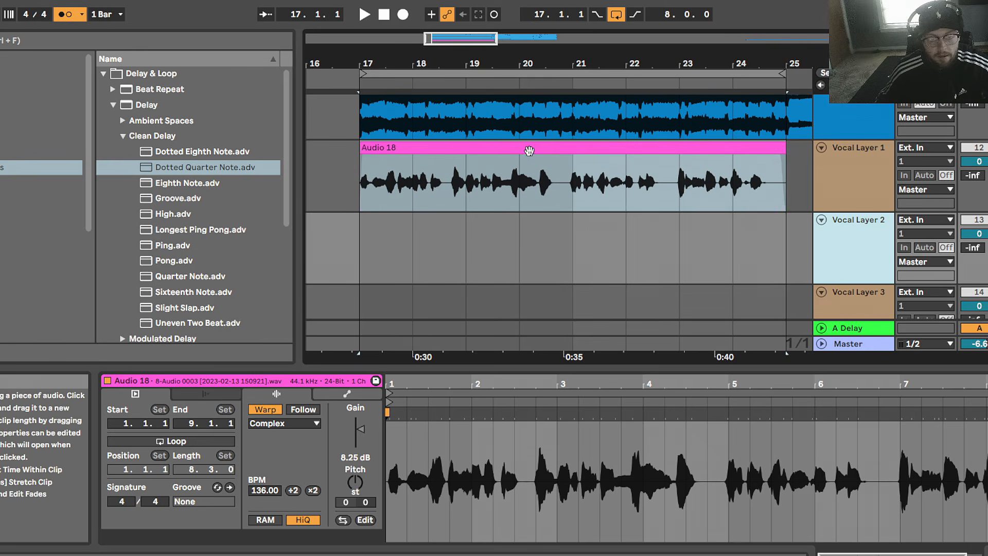
left_click(531, 165)
left_click_drag(526, 205, 527, 216)
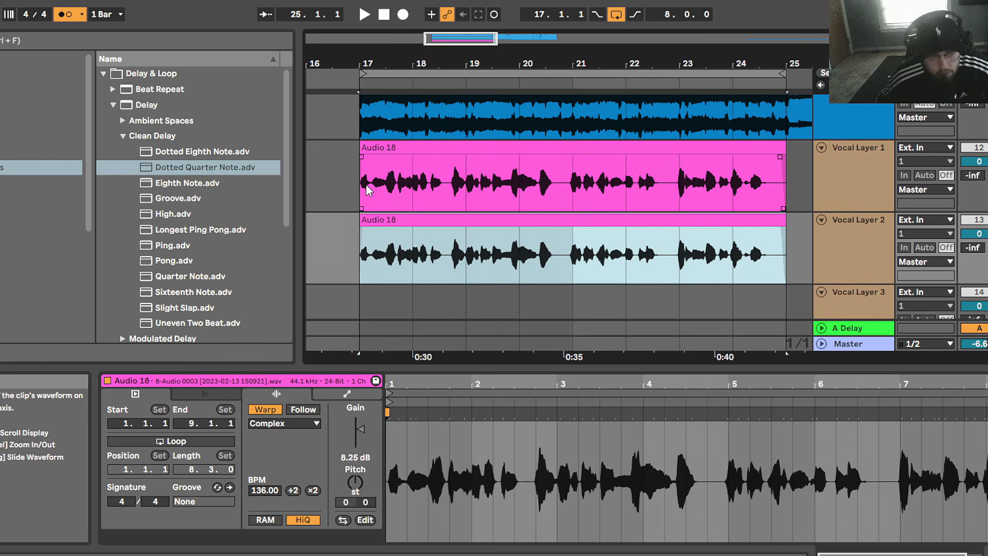
Copy the Audio 18 clip from Vocal Layer 2 onto Vocal Layers 3, 4 and 5, starting at bar 17.
left_click(366, 181)
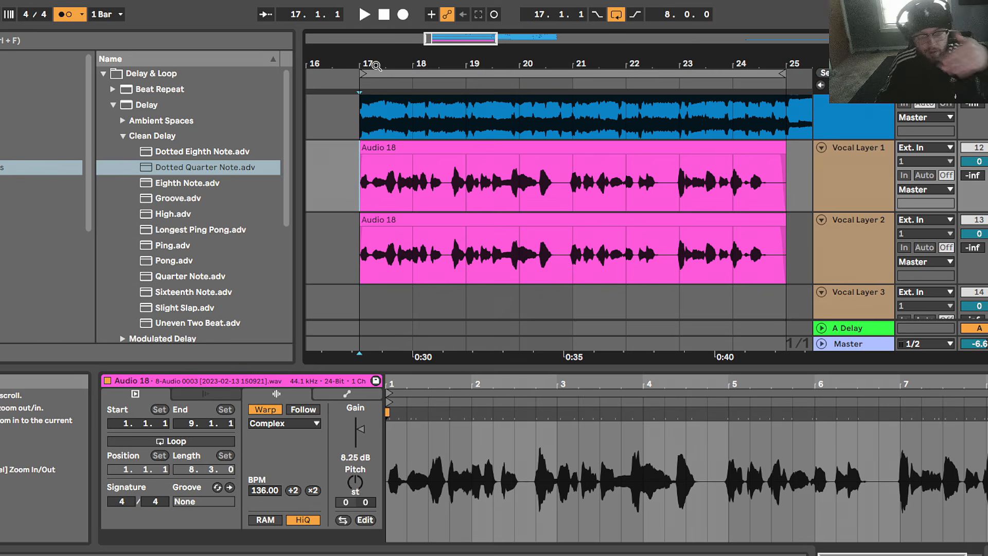
left_click_drag(376, 66, 376, 107)
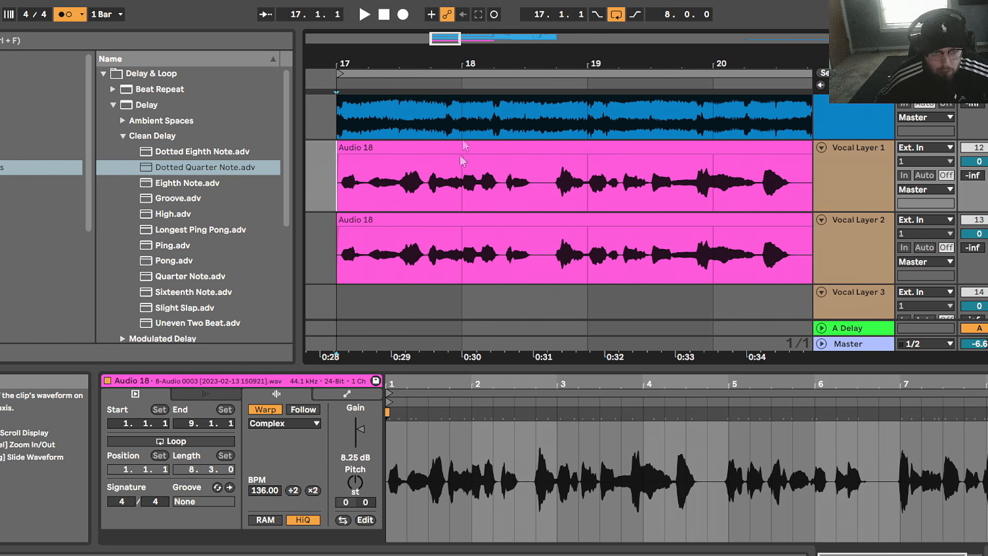
left_click_drag(582, 63, 593, 89)
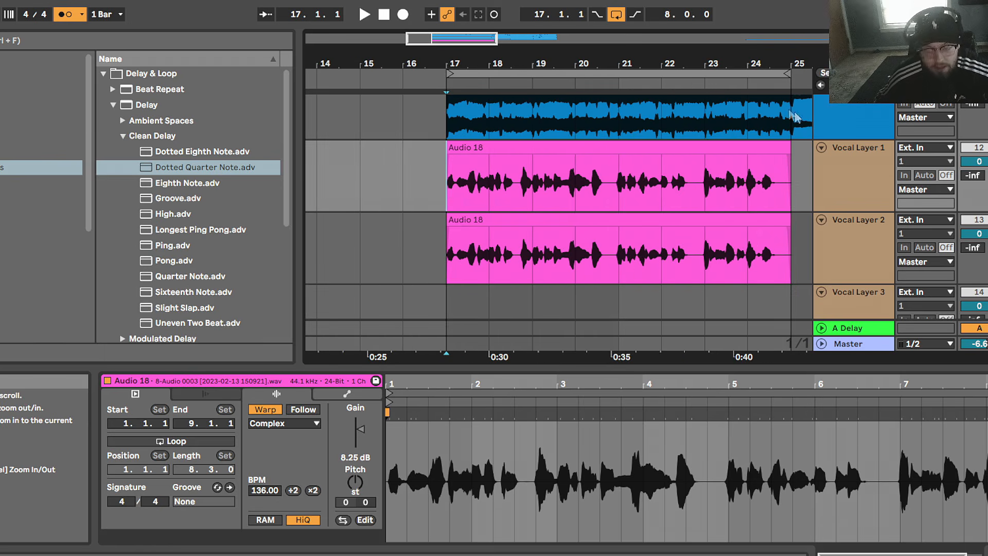
left_click(774, 219)
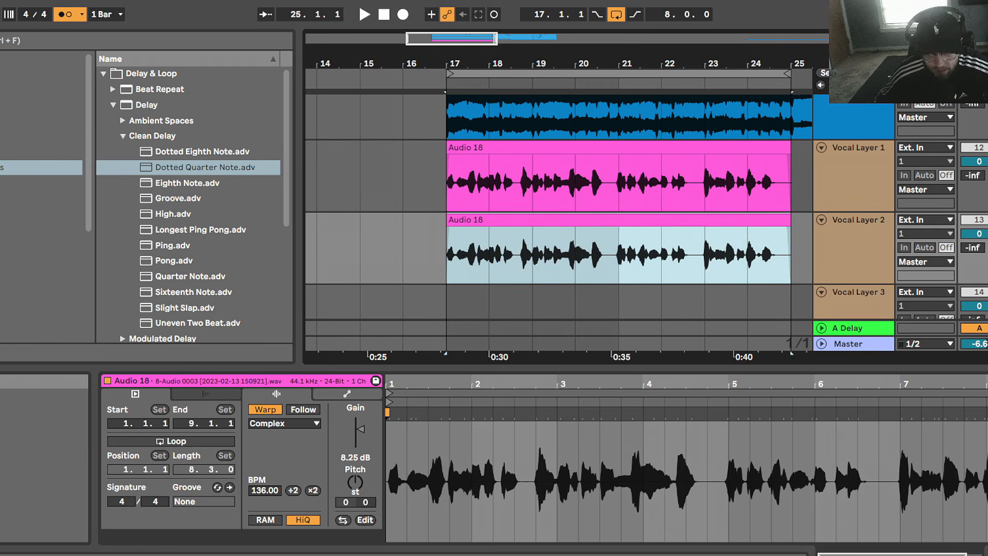
scroll(761, 155, "down", 3)
left_click_drag(757, 153, 757, 303)
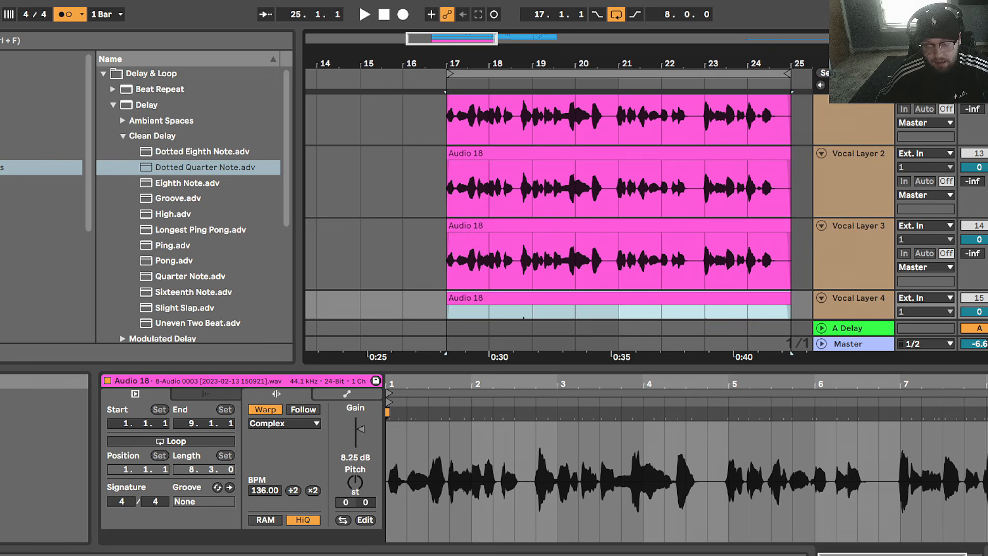
scroll(875, 231, "down", 3)
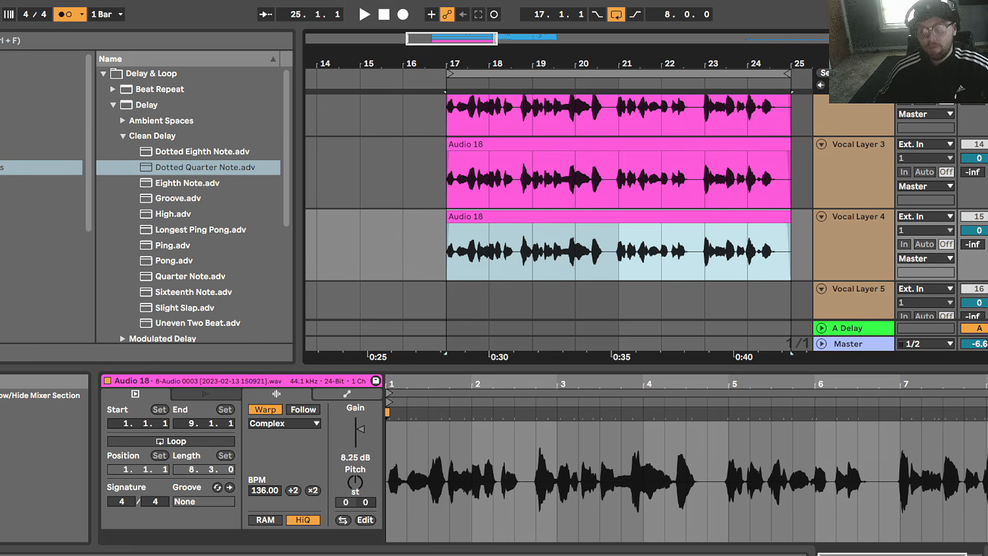
scroll(559, 206, "down", 2)
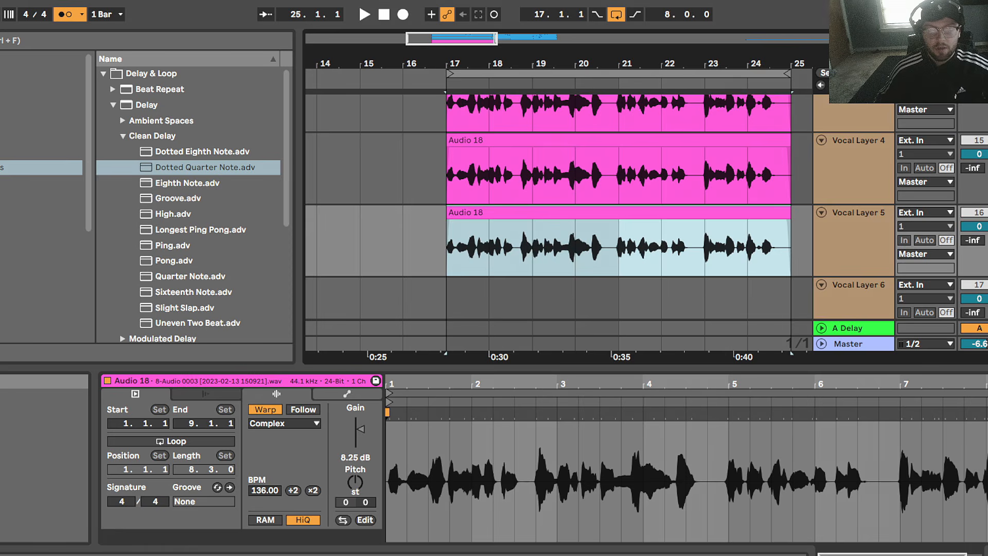
Play the stacked vocal layers with the beat from bar 17, turn off the metronome, and stop with the loop enabled.
scroll(558, 206, "up", 6)
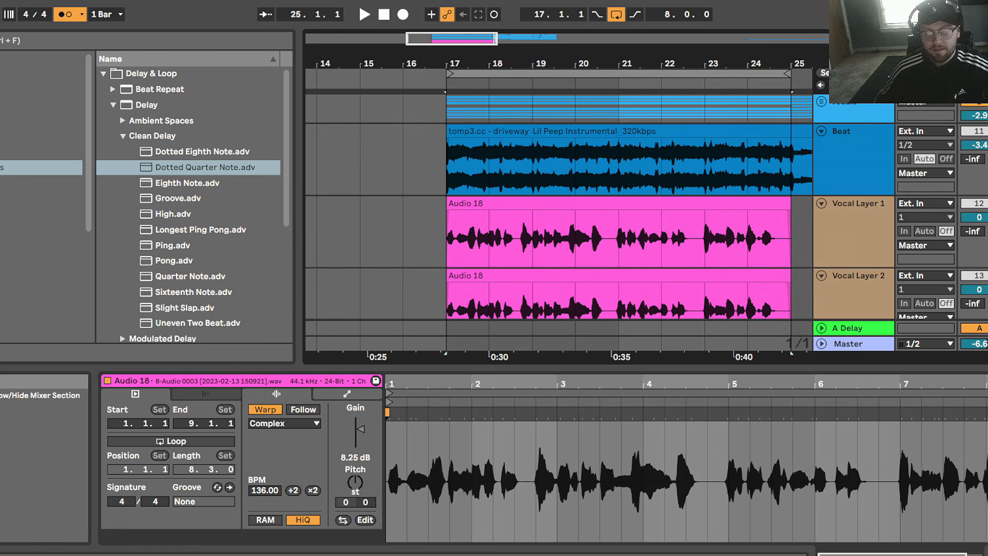
key("ctrl+l")
key("space")
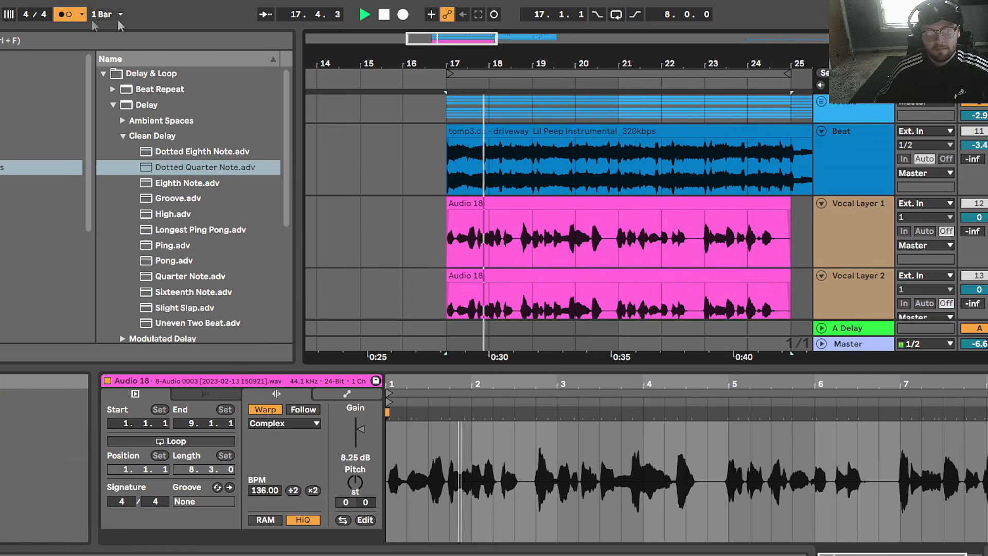
key("ctrl+l")
key("space")
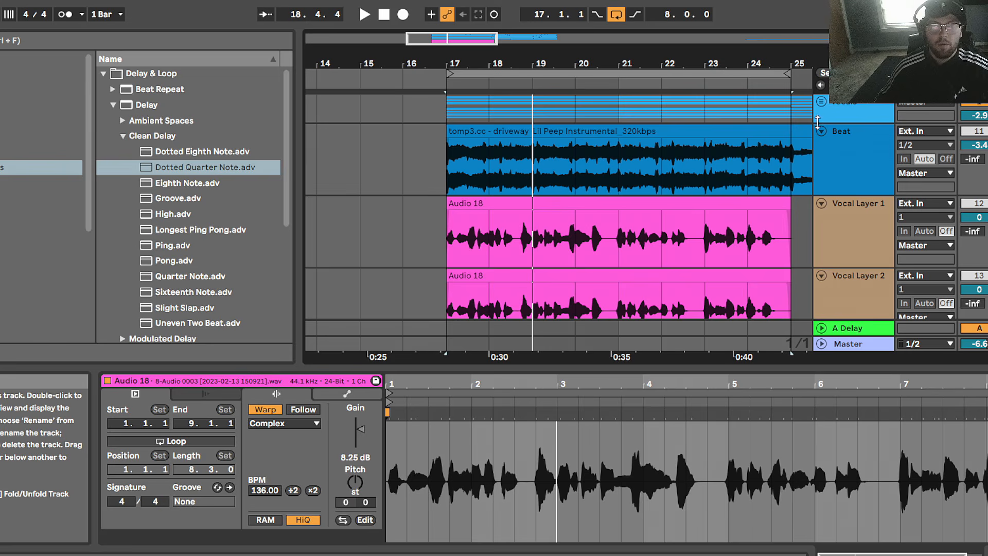
Look through the Beat track and the vocal layer tracks from Vocal Layer 1 down to Vocal Layer 6.
left_click(848, 153)
scroll(559, 206, "down", 6)
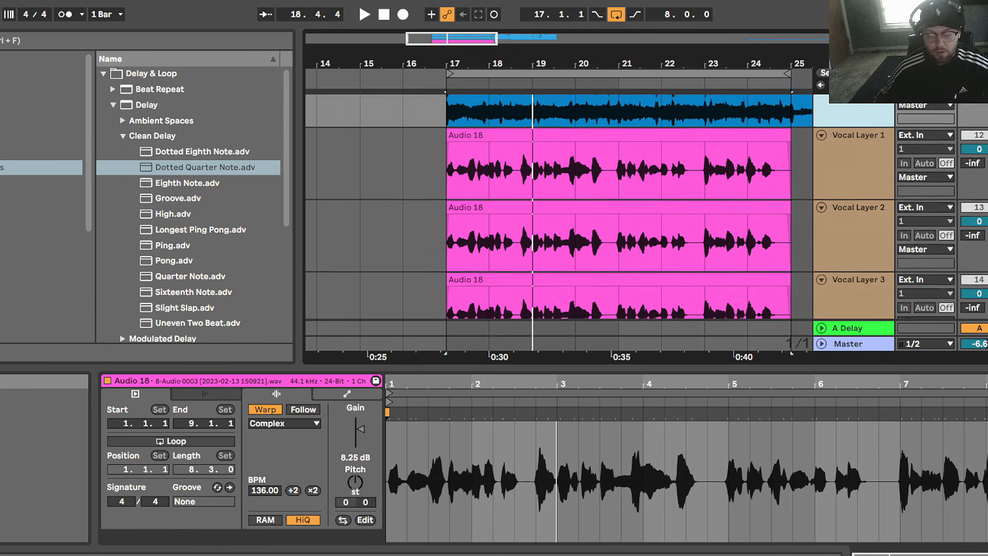
scroll(559, 206, "down", 1)
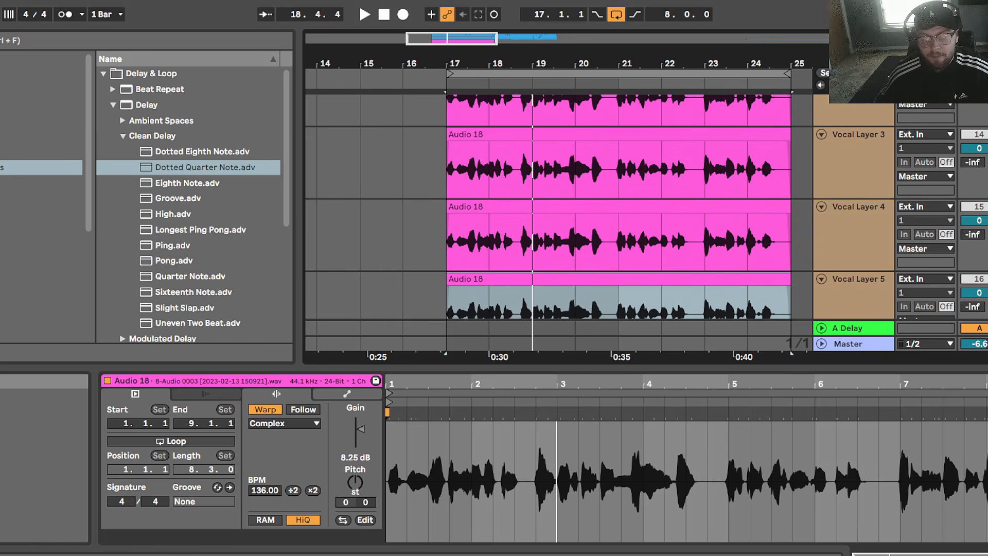
scroll(559, 206, "down", 5)
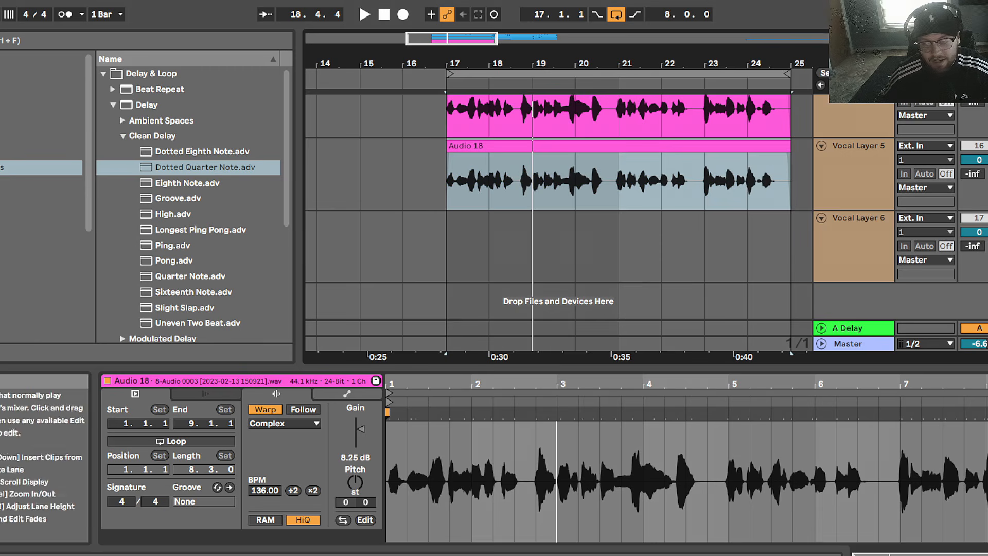
scroll(559, 206, "up", 8)
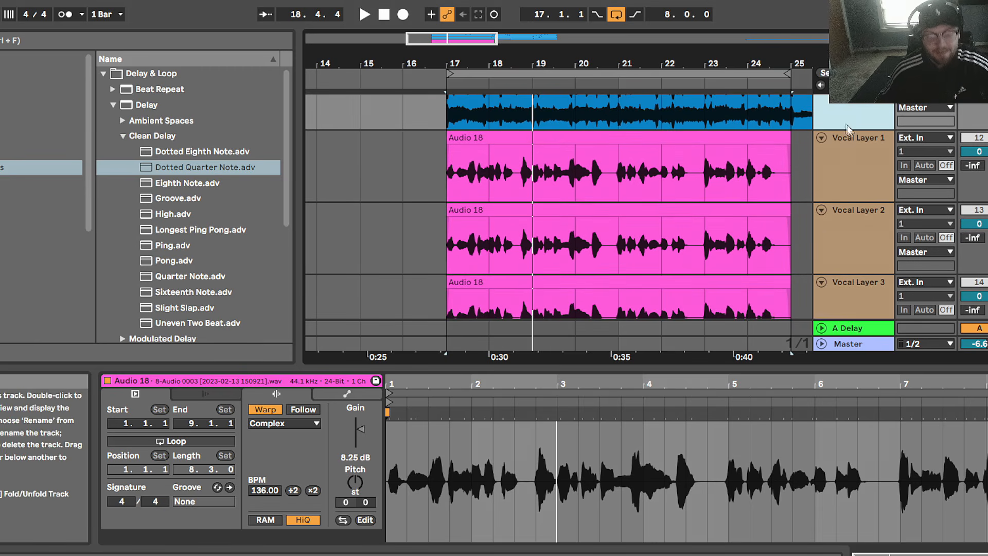
scroll(826, 229, "up", 3)
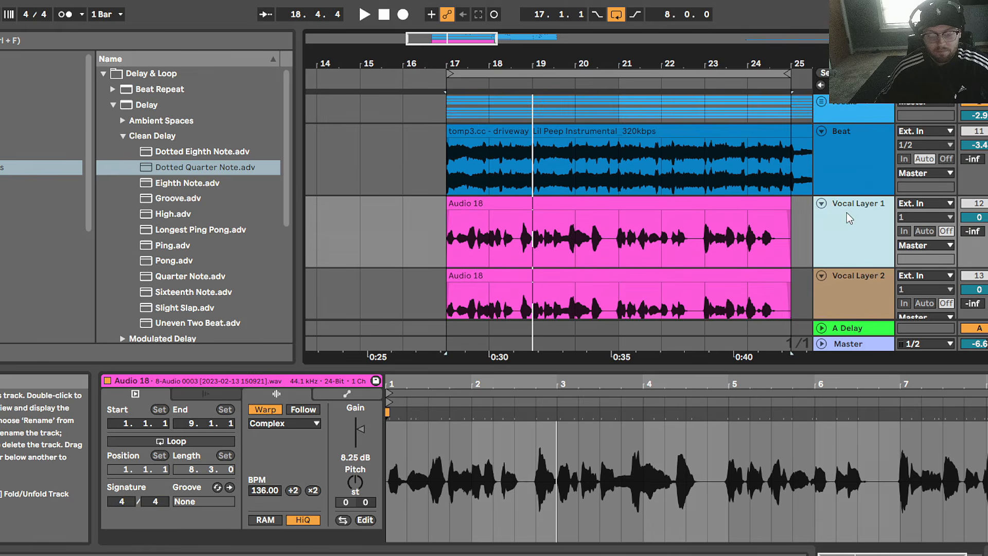
left_click(847, 212)
left_click(847, 212)
left_click(847, 212)
left_click(619, 234)
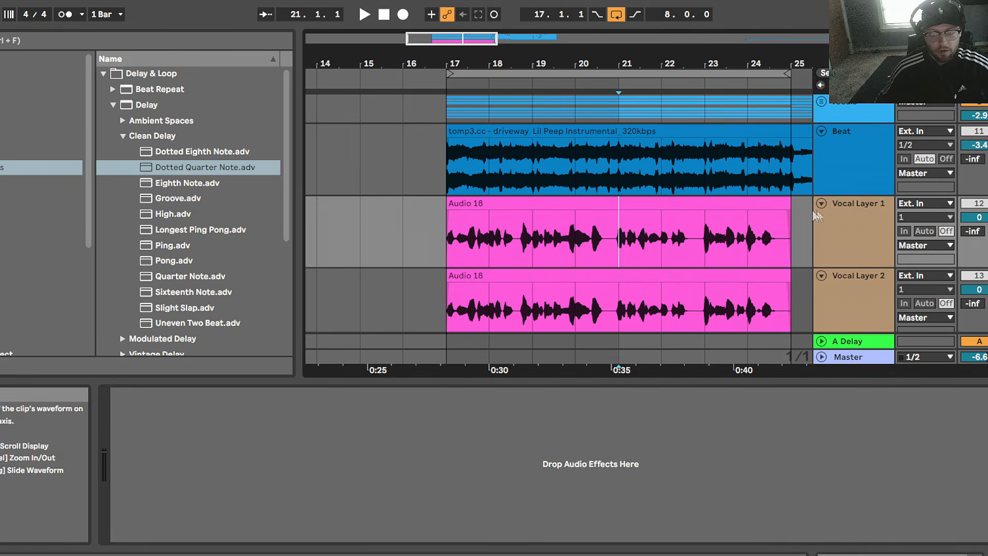
Play the section from bar 17 while lowering the Beat track's volume to about -13.2 dB, and stop playback.
left_click(669, 202)
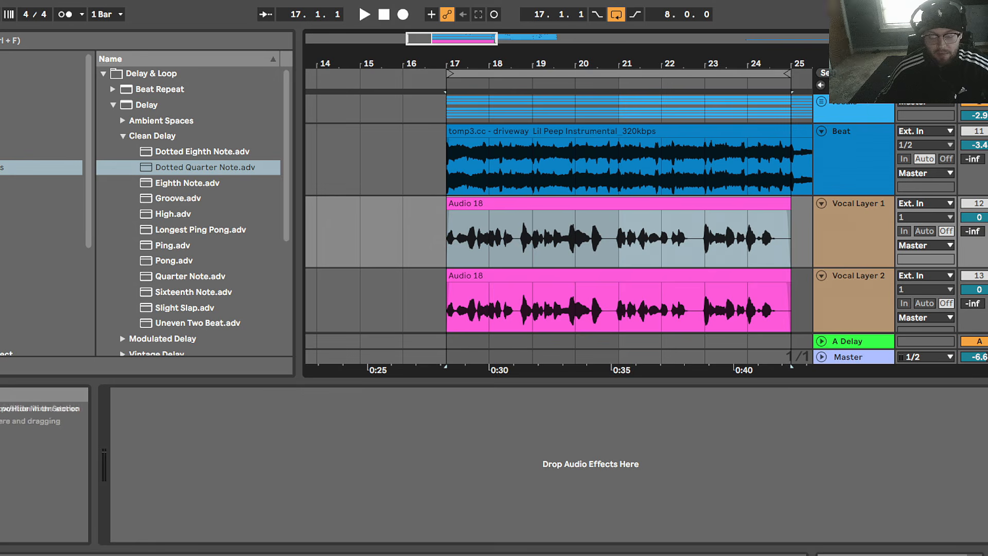
key("space")
left_click_drag(976, 146, 976, 181)
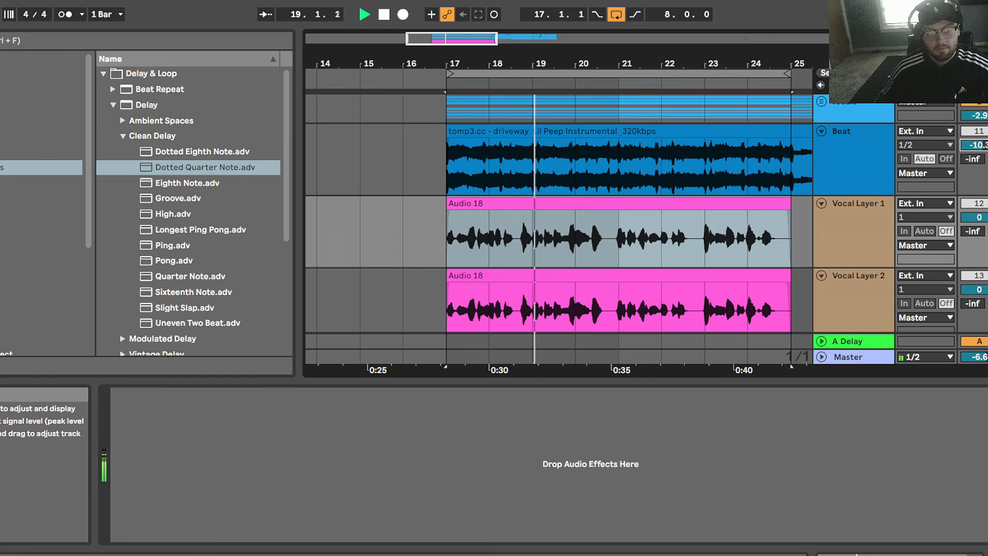
left_click_drag(976, 147, 976, 149)
key("space")
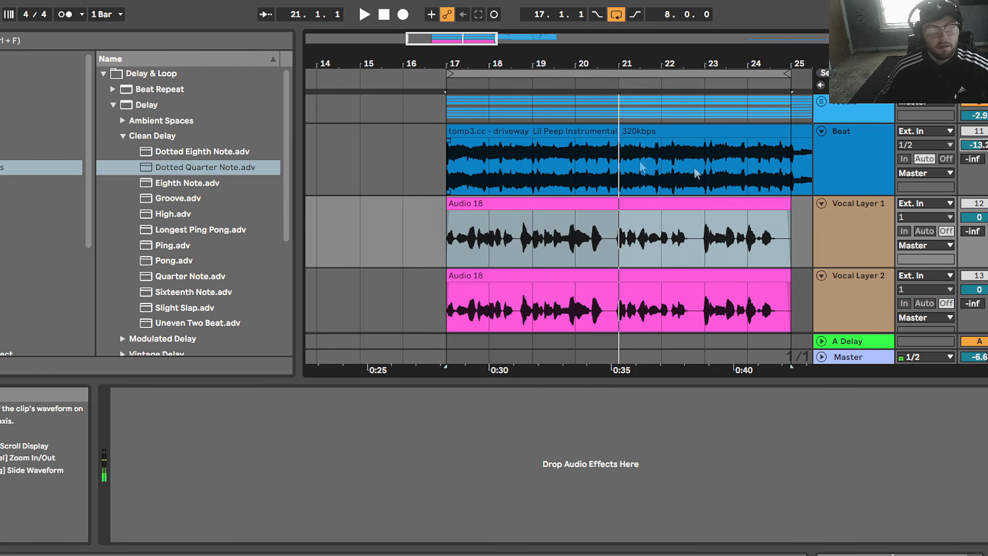
mouse_move(606, 64)
left_mouse_down()
mouse_move(606, 85)
mouse_move(613, 60)
left_mouse_up()
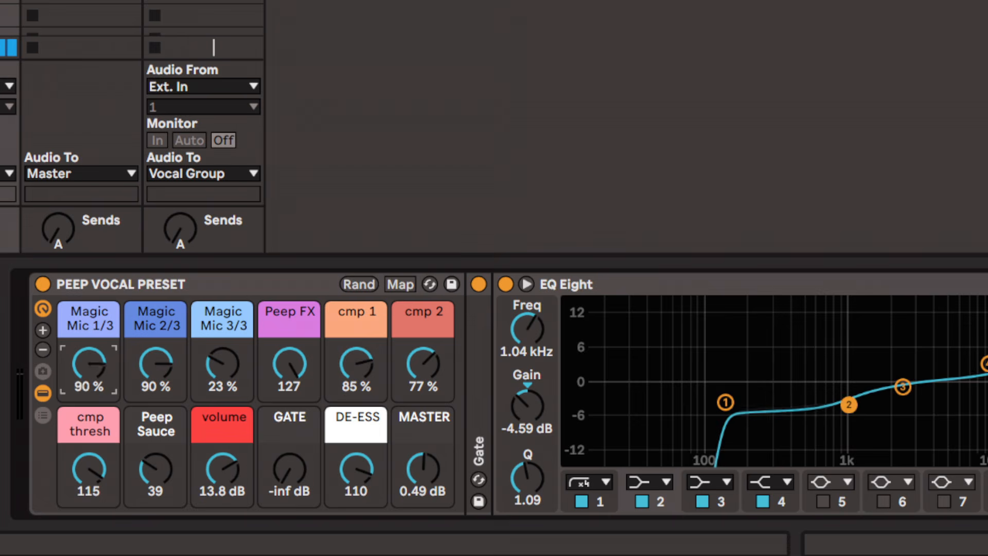
Look through the PEEP VOCAL PRESET effect chain, from the Gate and EQ Eight past the De-esser to Vocal Hall and OTT.
double_click(675, 289)
double_click(535, 375)
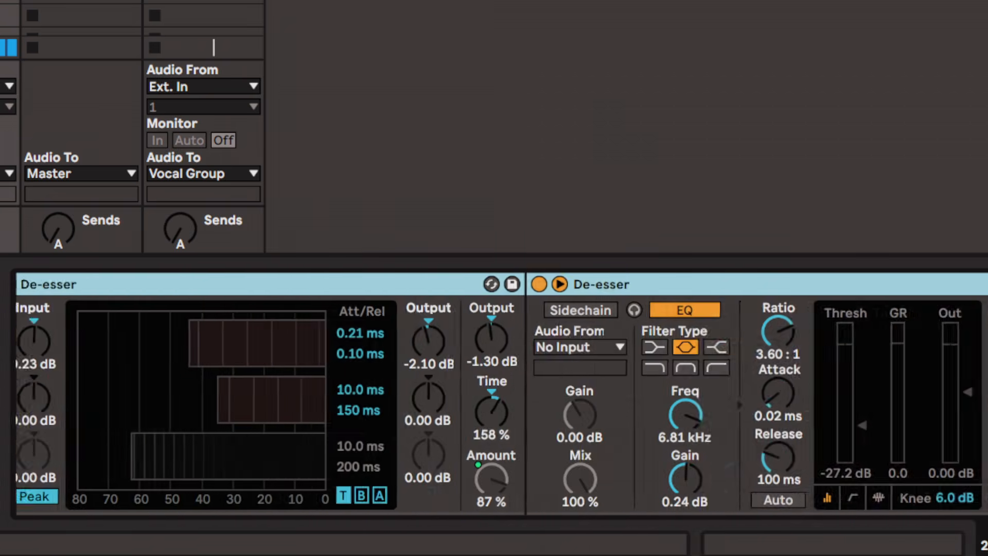
scroll(502, 394, "right", 15)
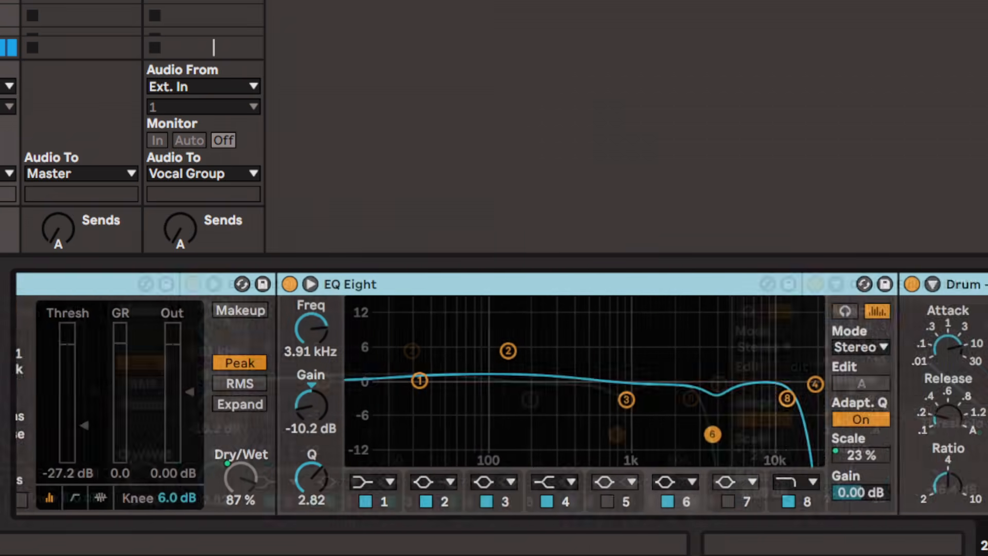
scroll(502, 393, "right", 20)
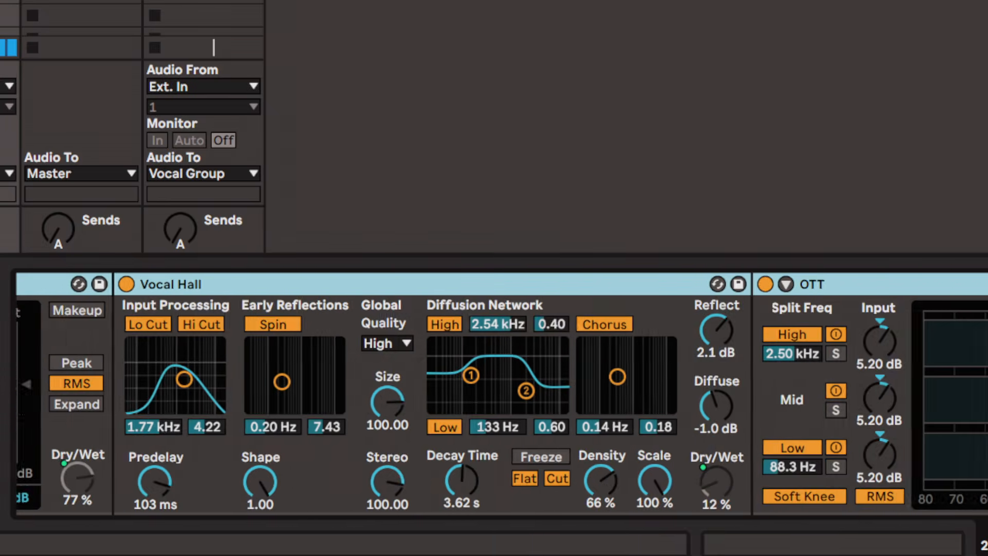
scroll(501, 393, "right", 15)
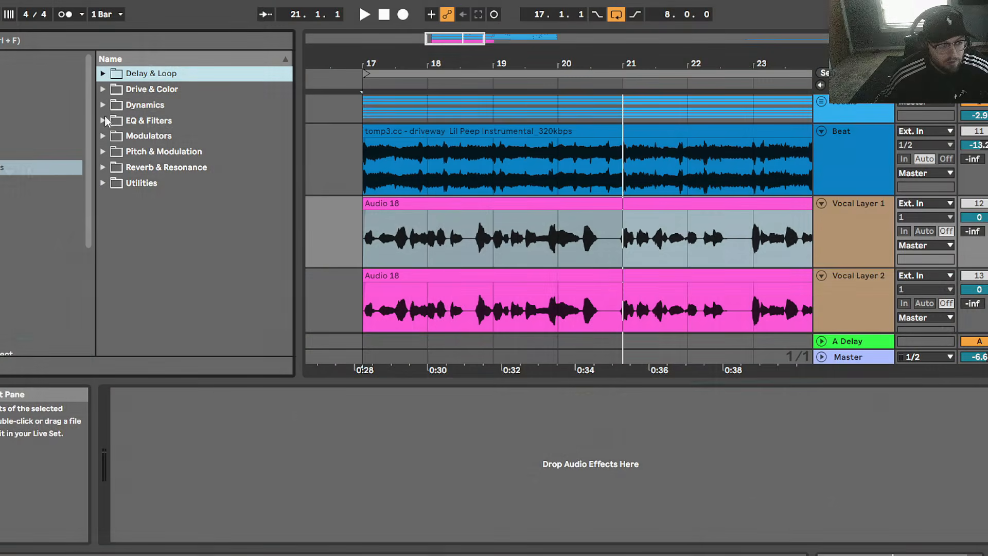
Add an EQ Eight to Vocal Layer 1 and make band 1 a steep x4 low cut just above 100 Hz.
left_click(103, 120)
left_click_drag(136, 167, 858, 218)
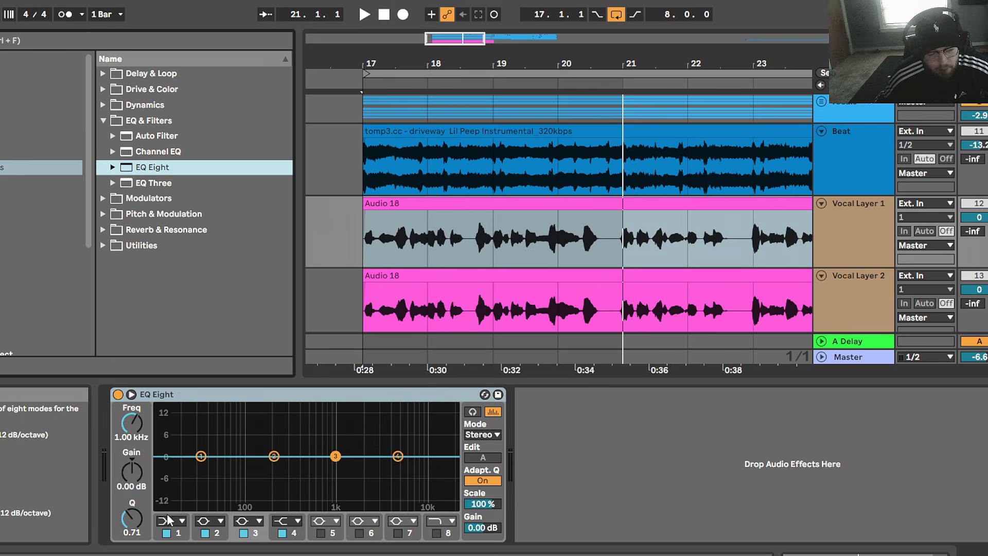
left_click(169, 523)
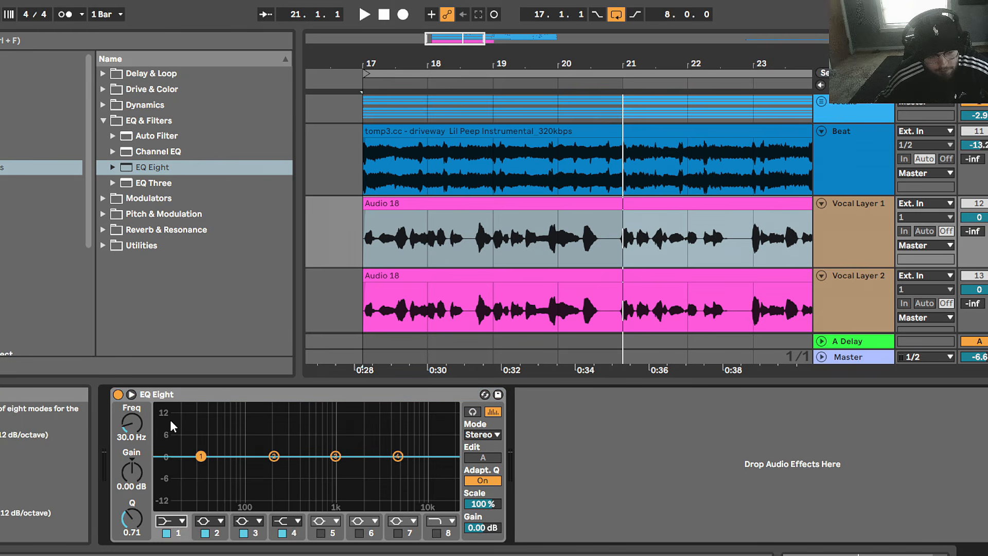
left_click(170, 425)
left_click_drag(200, 468, 245, 466)
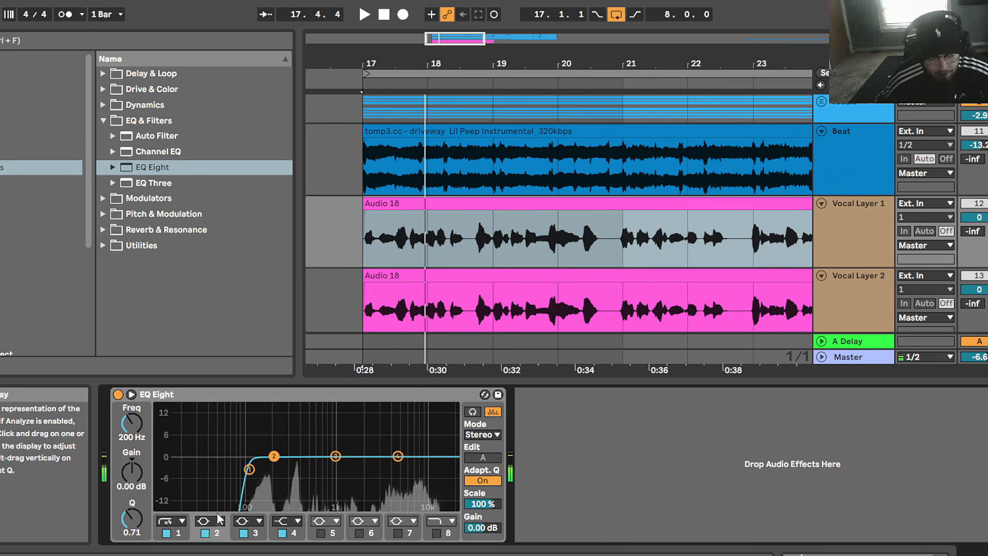
Make band 2 a low shelf at 1.04 kHz and -5.58 dB, and boost high-shelf band 4 by 4.34 dB at 8.99 kHz.
left_click(217, 523)
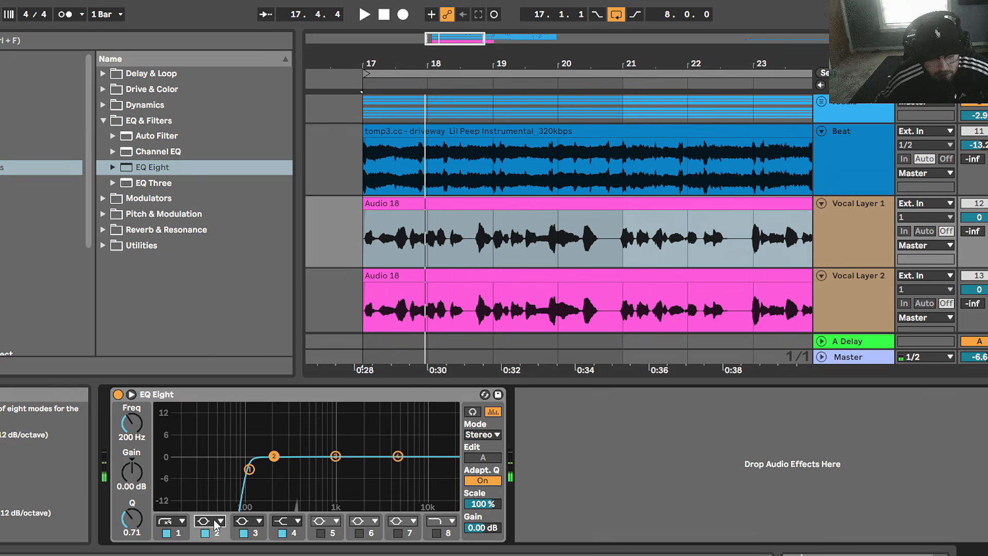
left_click(211, 448)
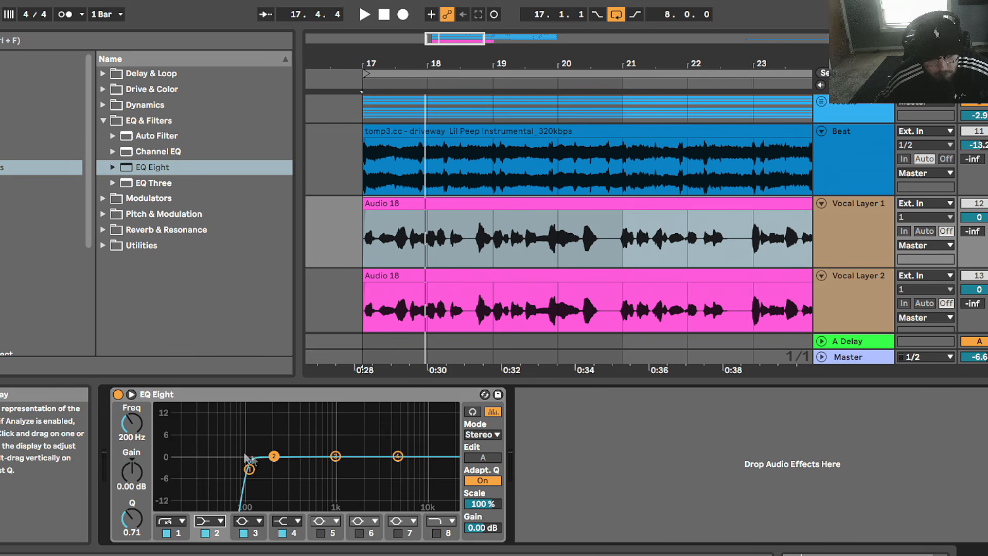
left_click_drag(271, 458, 337, 475)
key("space")
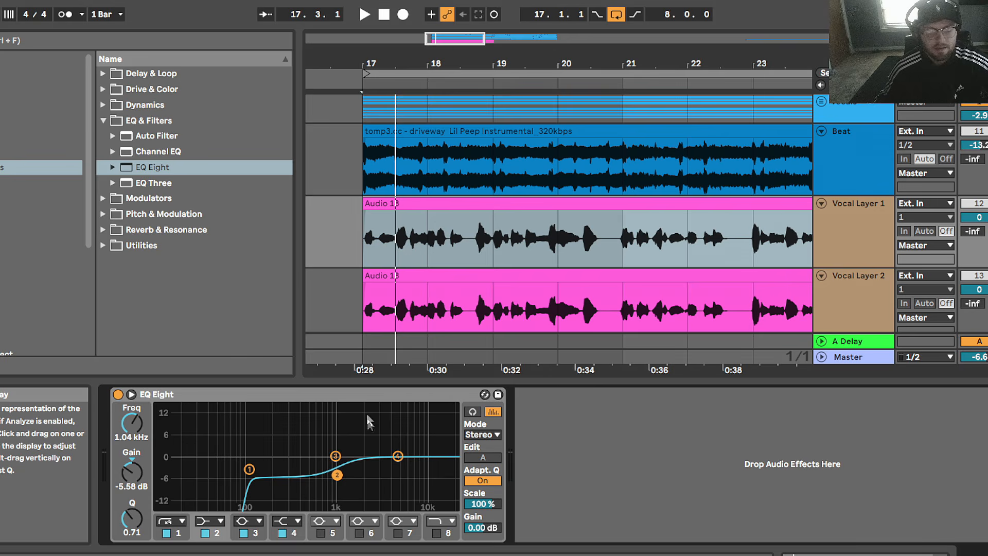
left_click_drag(397, 456, 412, 442)
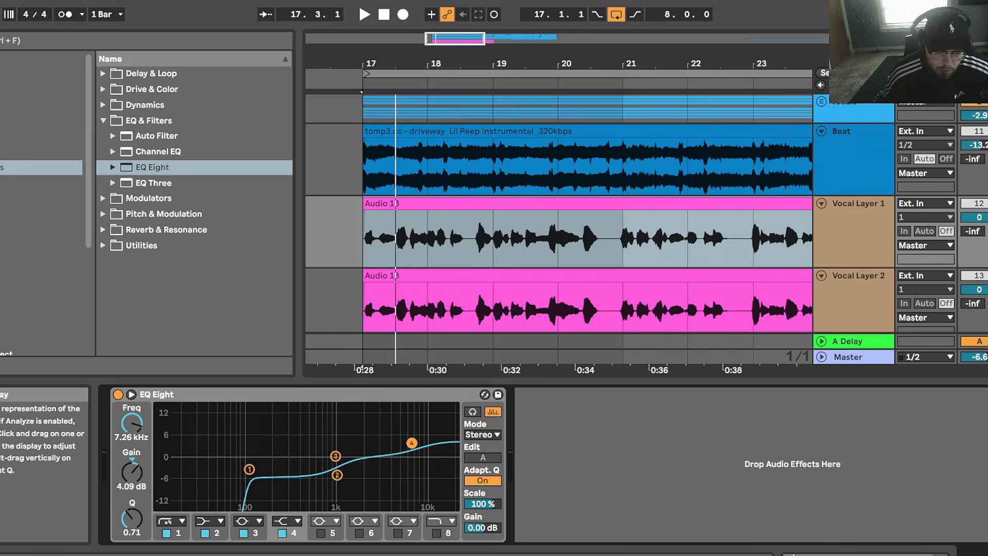
key("space")
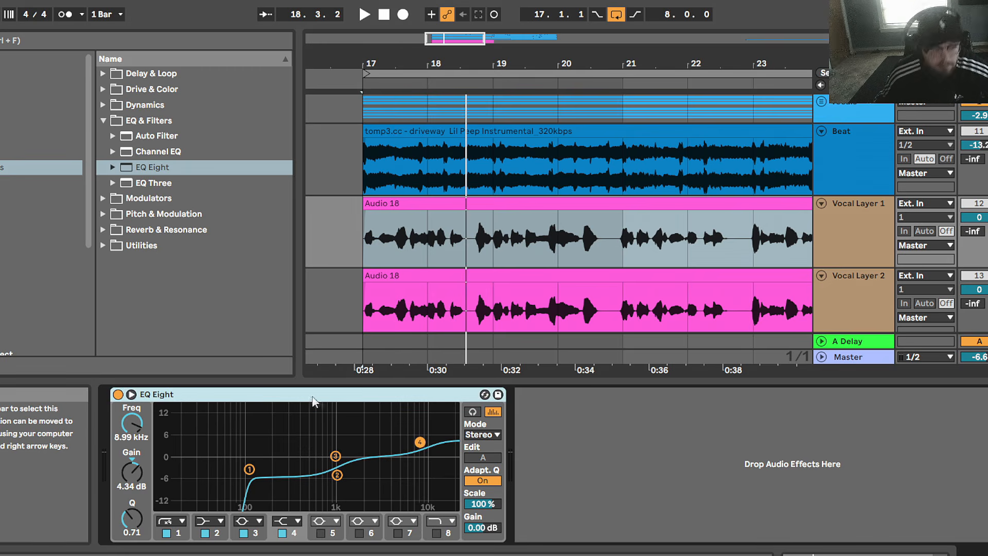
Duplicate the EQ Eight, set the copy's Scale to 53 %, and collapse both EQ devices.
key("ctrl+d")
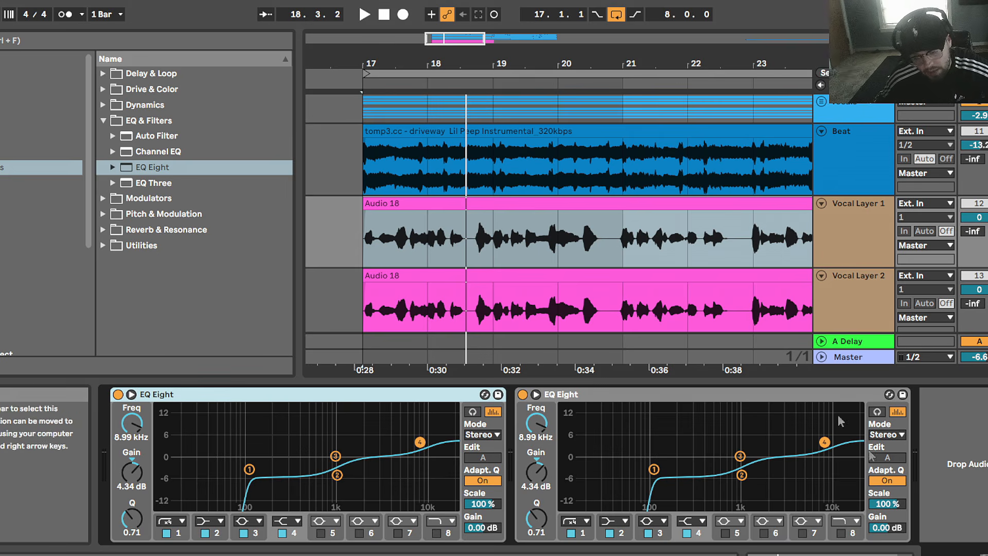
left_click_drag(887, 504, 887, 527)
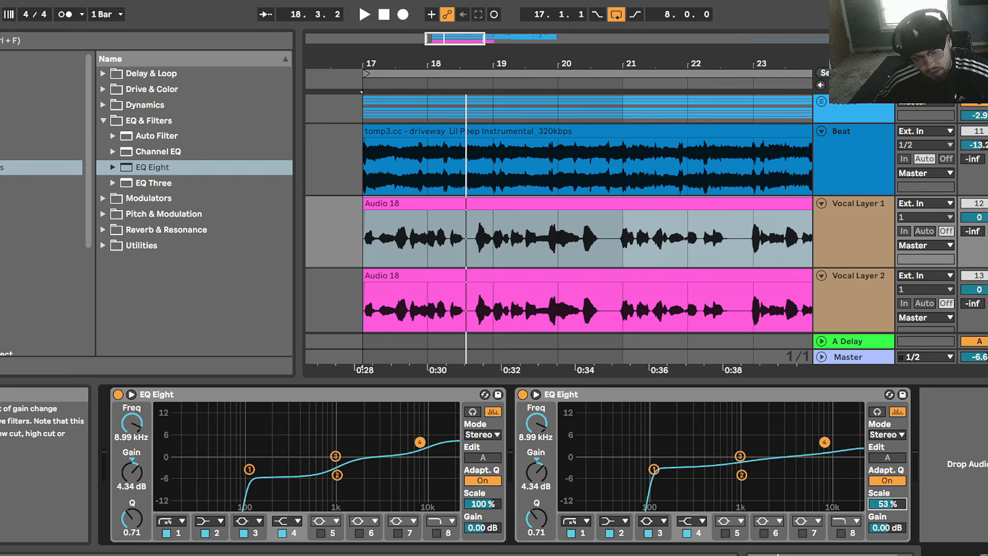
double_click(441, 393)
double_click(441, 394)
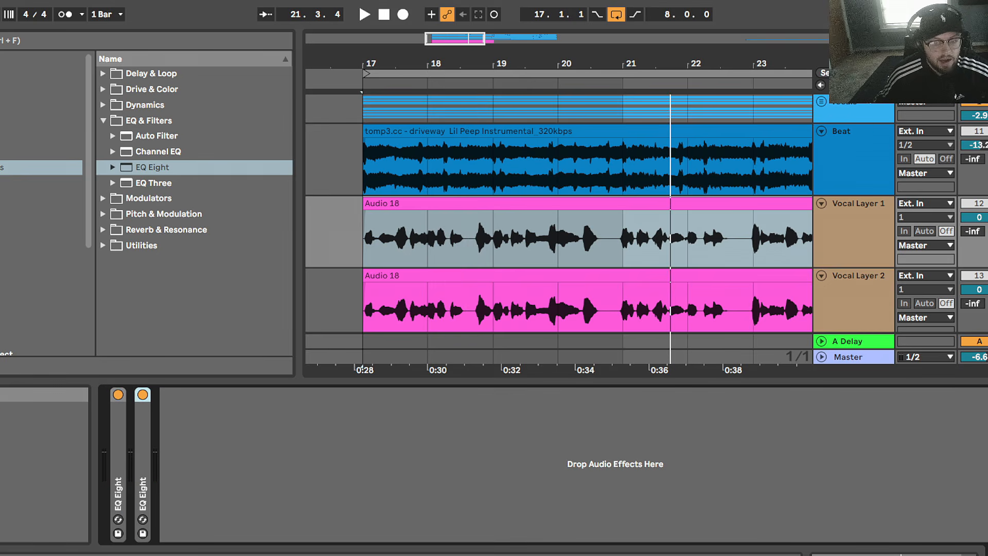
Add an Overdrive after the two EQs with the filter at 3.05 kHz, Drive 23 % and Dry/Wet 21 %.
left_click(102, 90)
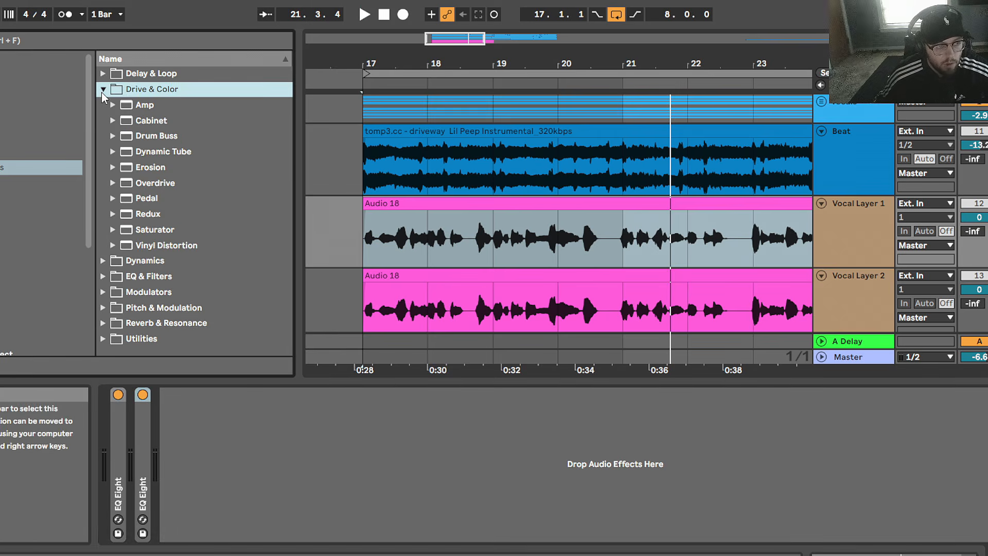
left_click_drag(141, 183, 270, 386)
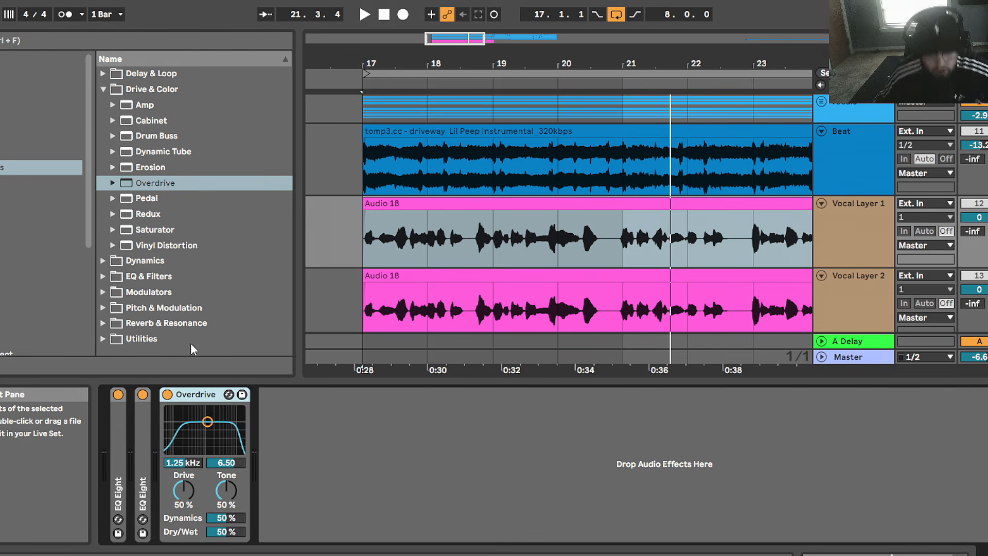
left_click(183, 462)
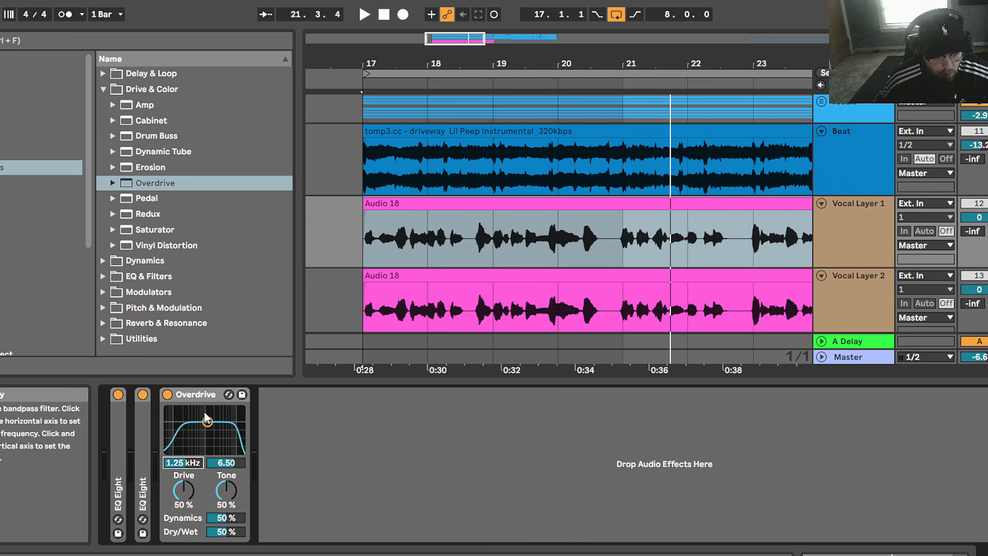
left_click_drag(183, 463, 182, 452)
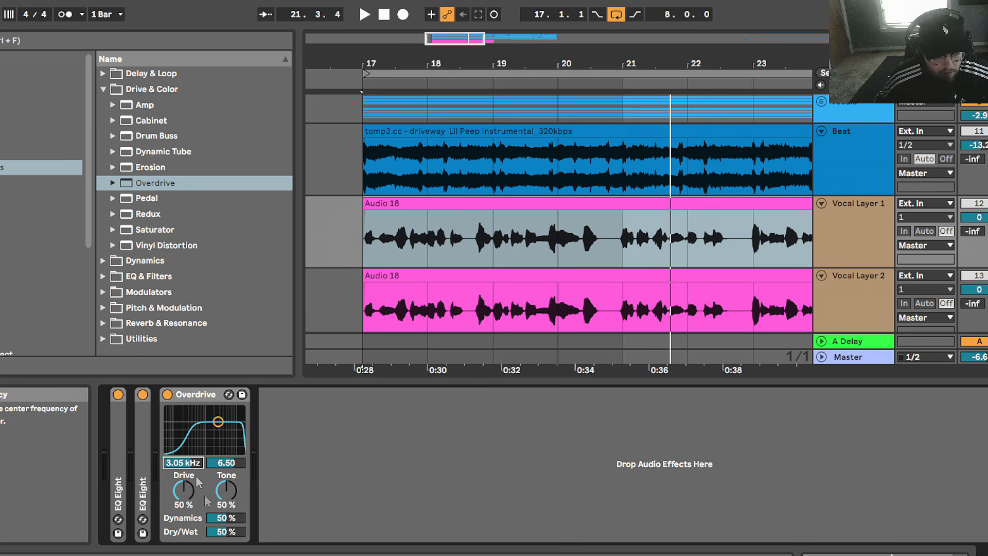
left_click_drag(186, 491, 185, 514)
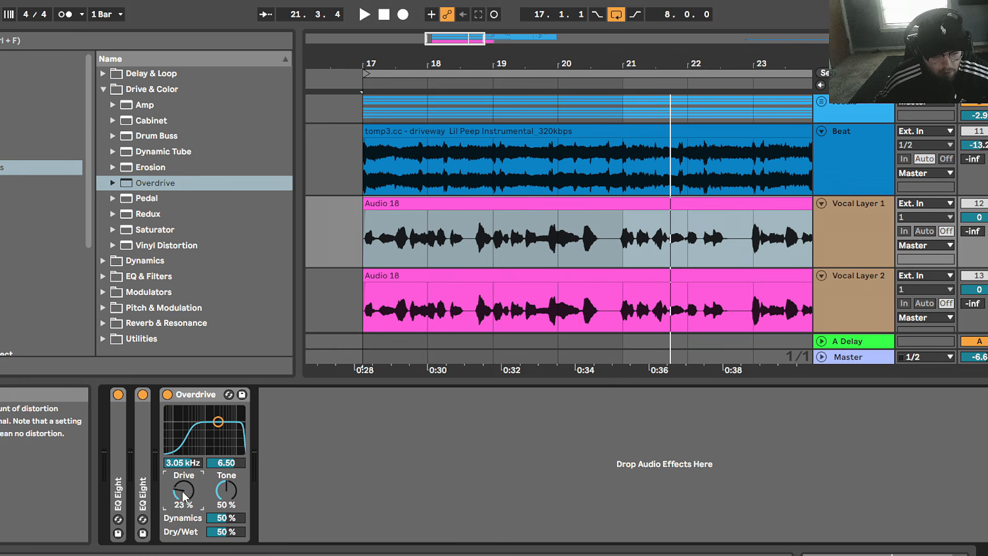
left_click(225, 532)
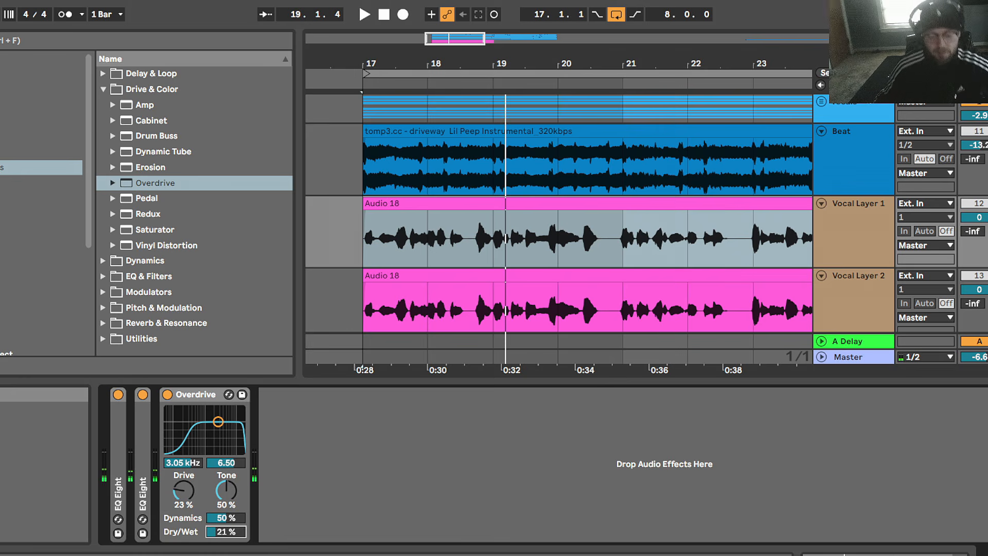
Add a third EQ Eight after the Overdrive and collapse the Overdrive device.
left_click(104, 89)
left_click(109, 122)
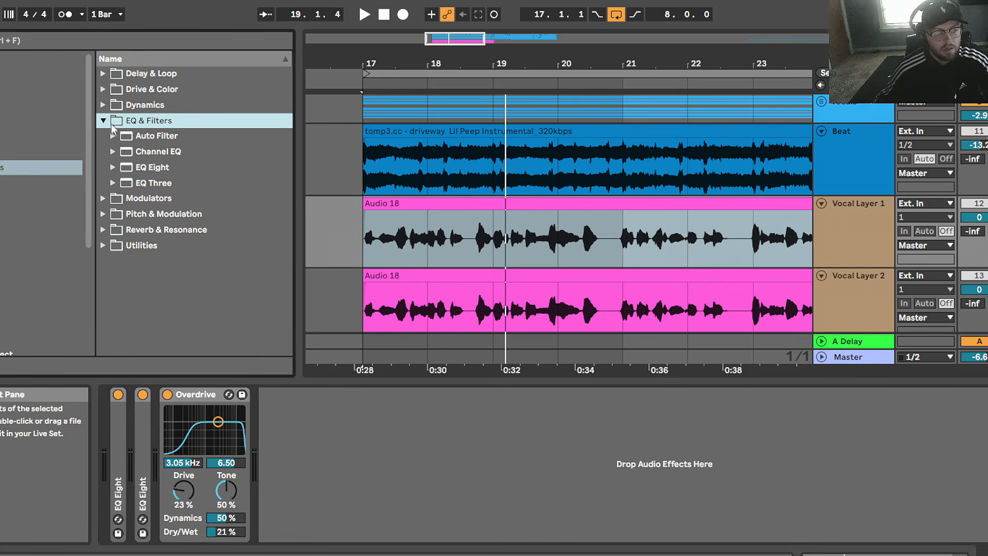
left_click_drag(150, 173, 461, 502)
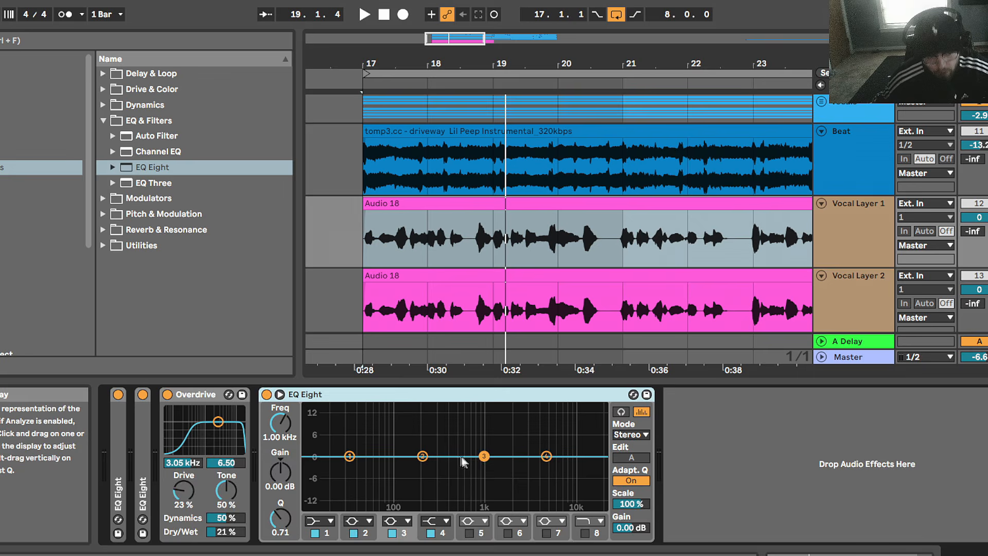
left_click(283, 522)
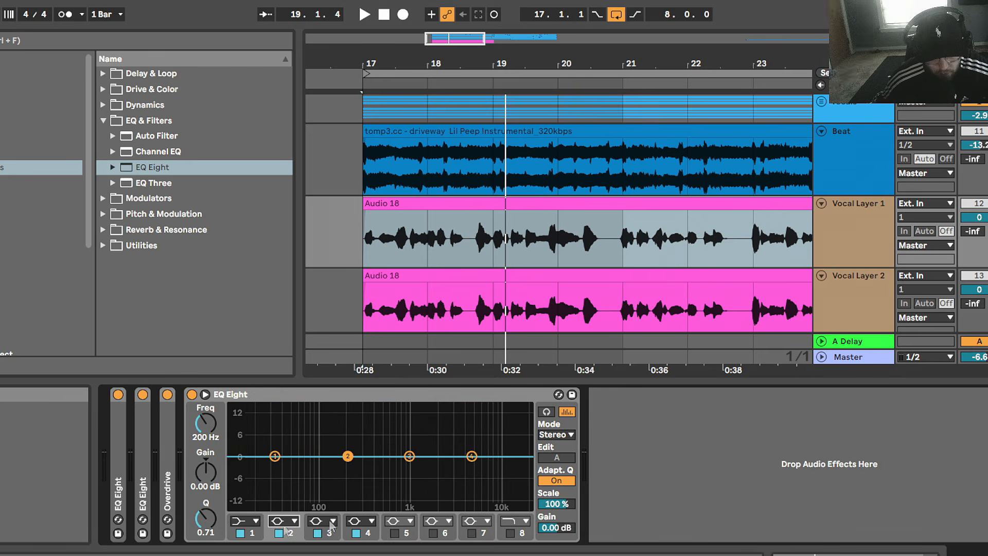
Make bands 1 and 4 of the new EQ Eight bell filters and turn on bands 5, 6 and 7.
left_click(250, 523)
left_click(243, 460)
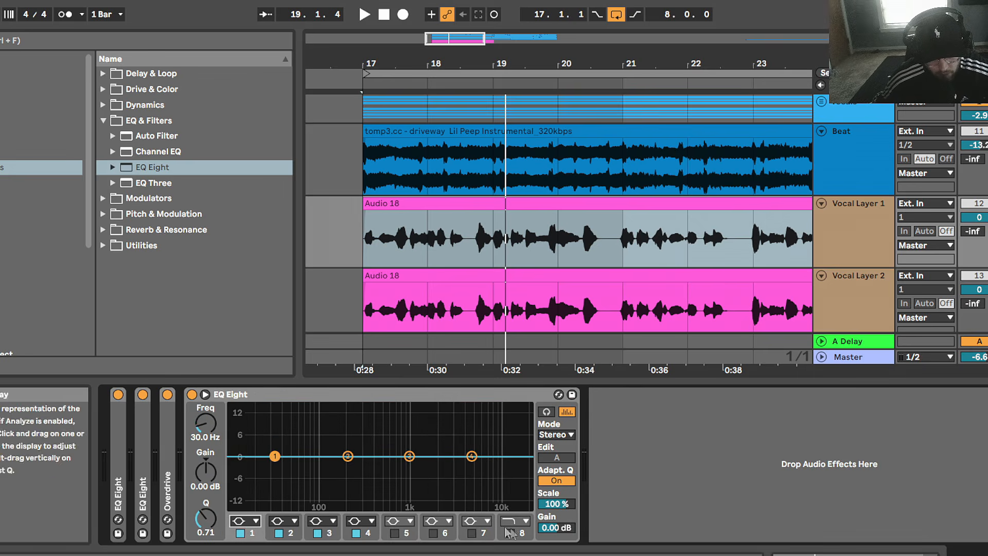
left_click(395, 533)
left_click(431, 532)
left_click(432, 532)
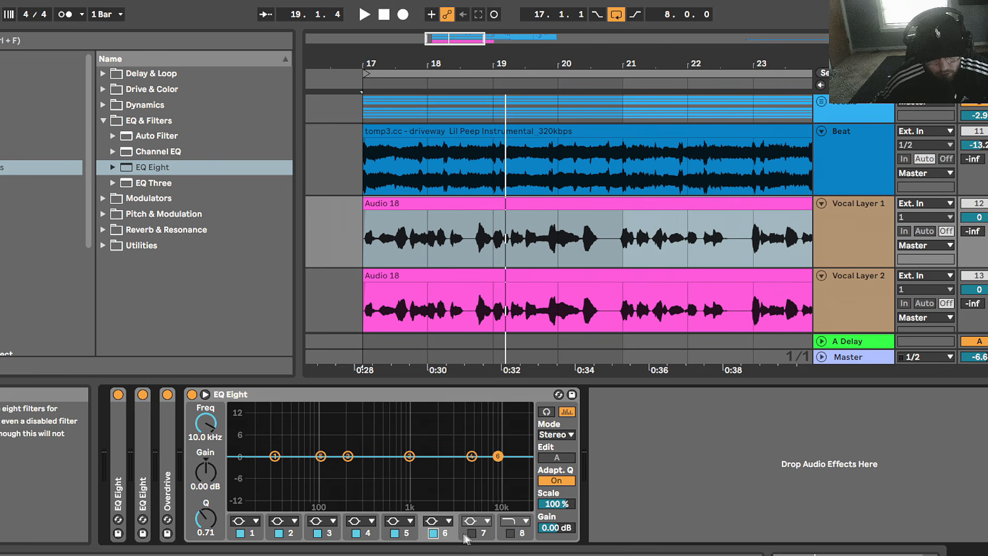
left_click(471, 533)
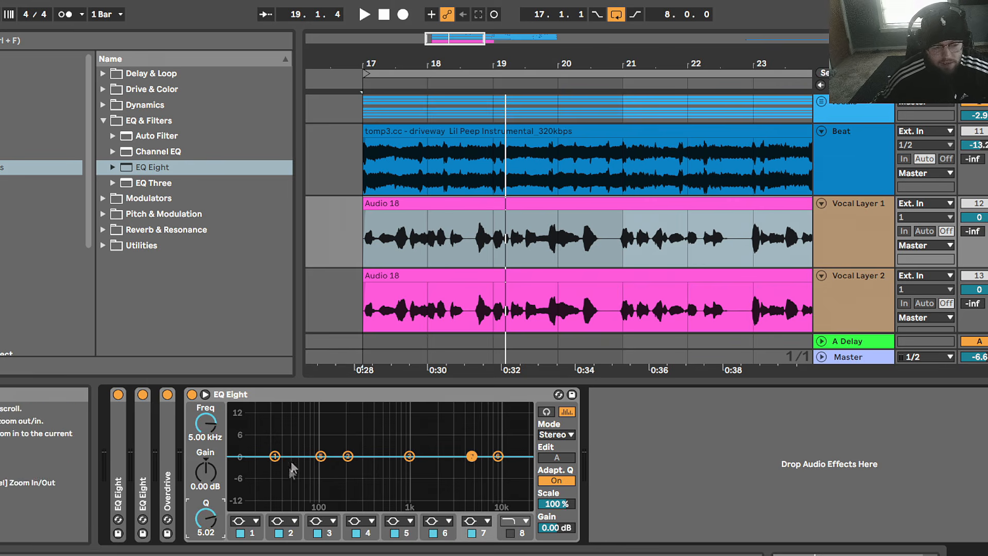
Audition band 4 as a narrow 15 dB boost at 1.94 kHz during playback, and turn it into a -4.29 dB cut with Q 5.65.
left_click_drag(470, 457, 450, 434)
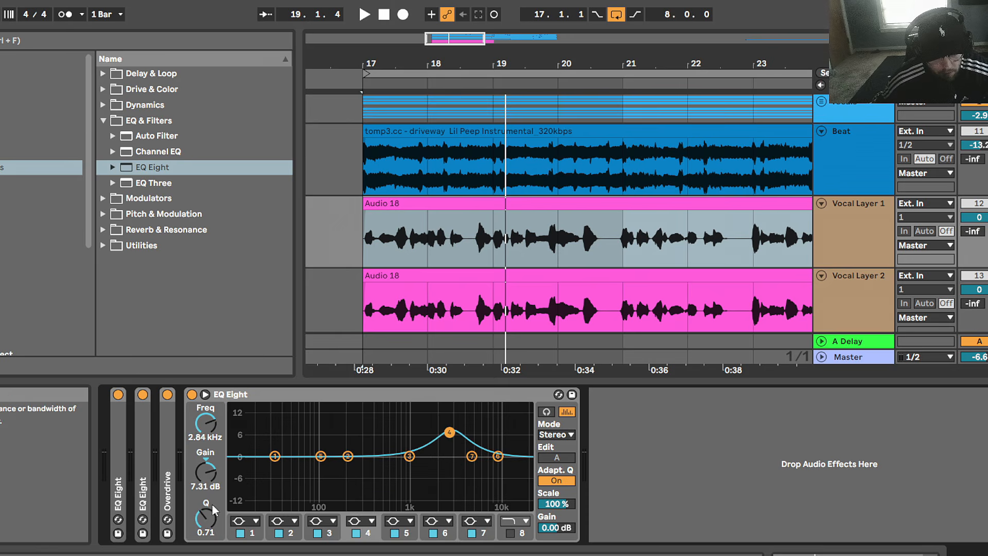
left_click_drag(206, 518, 205, 479)
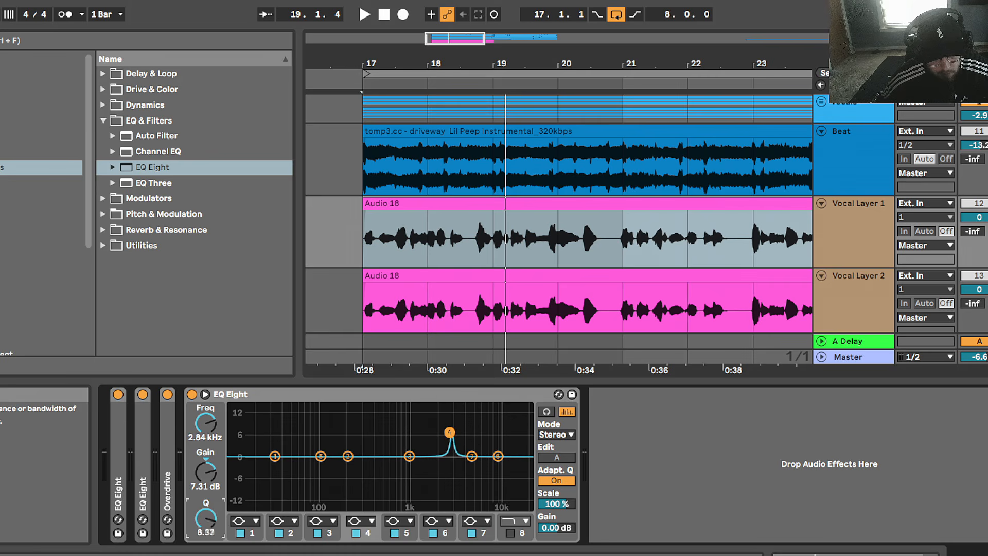
left_click_drag(450, 435, 435, 406)
key("space")
key("space")
key("space")
key("space")
key("space")
key("space")
key("space")
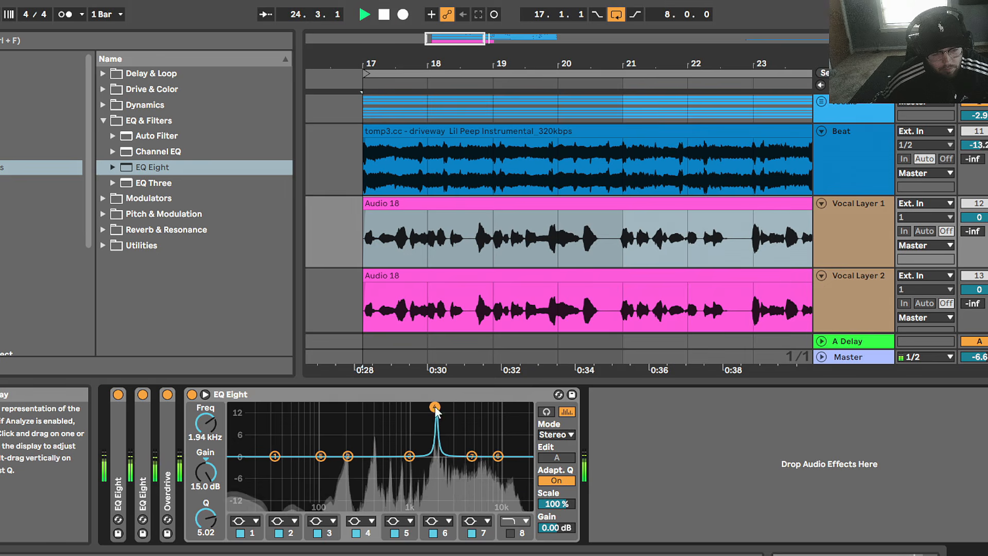
key("space")
left_click_drag(206, 470, 206, 514)
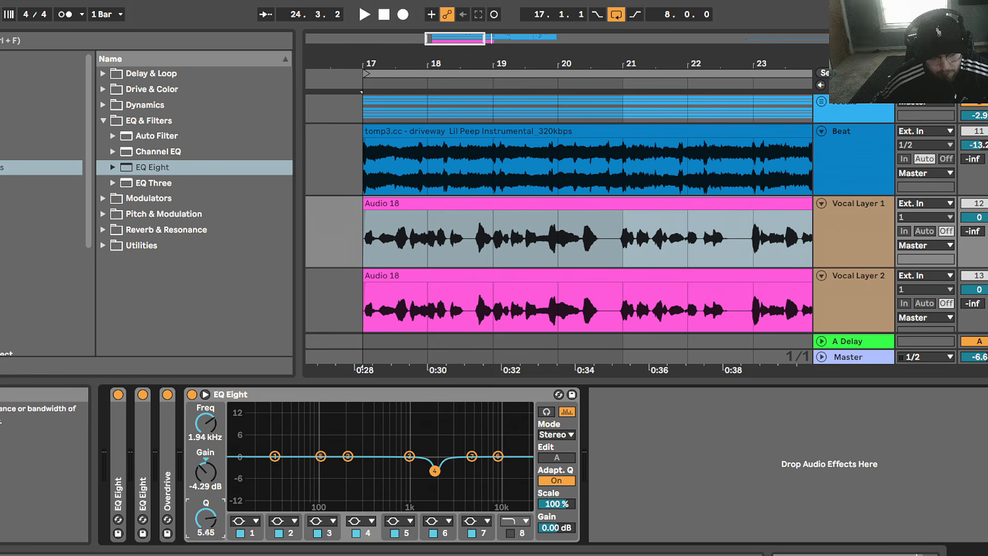
Audition band 2 as a narrow 15 dB boost around 7.74 kHz during playback, and turn it into a -5.71 dB cut with Q 6.98.
left_click(347, 456)
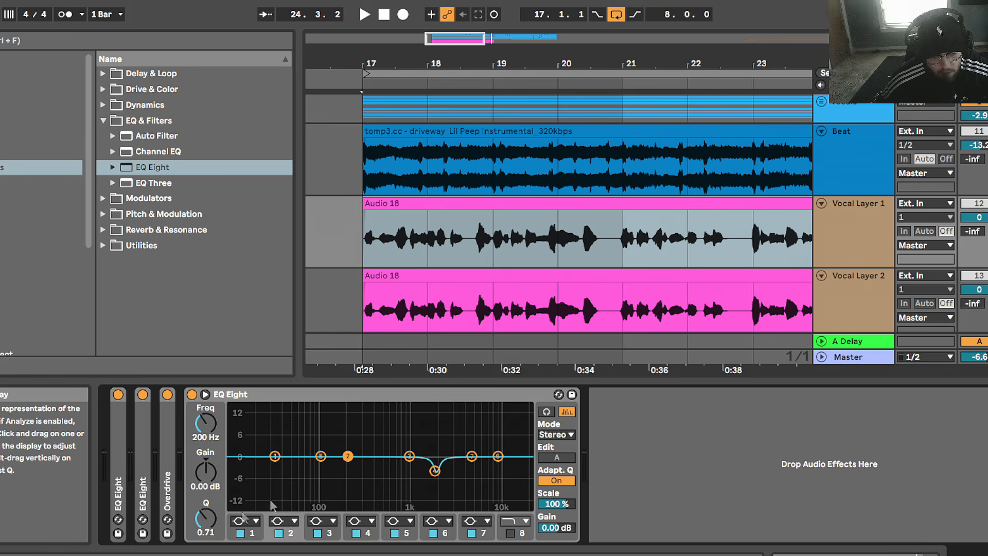
left_click_drag(206, 518, 206, 488)
left_click_drag(348, 456, 487, 407)
key("space")
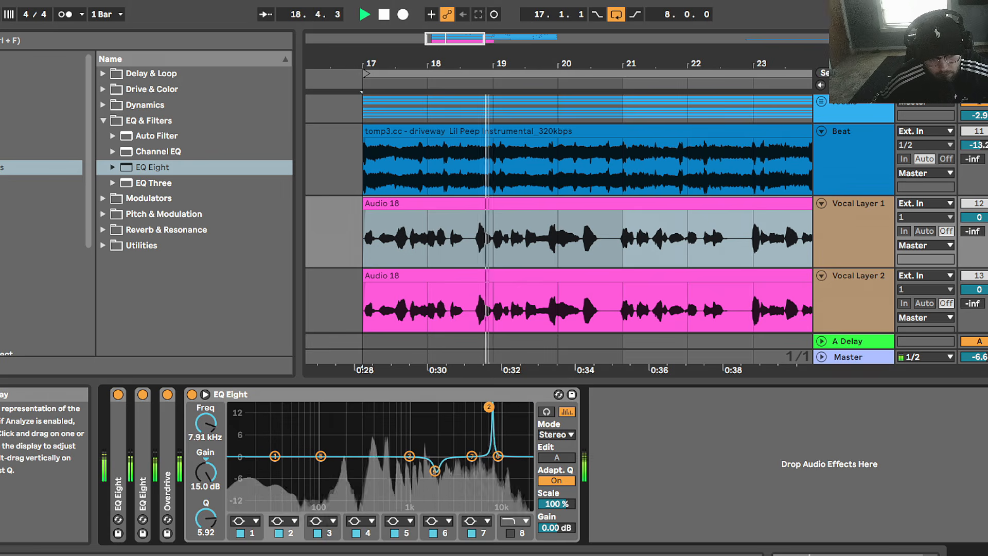
key("space")
left_click_drag(206, 519, 205, 536)
key("space")
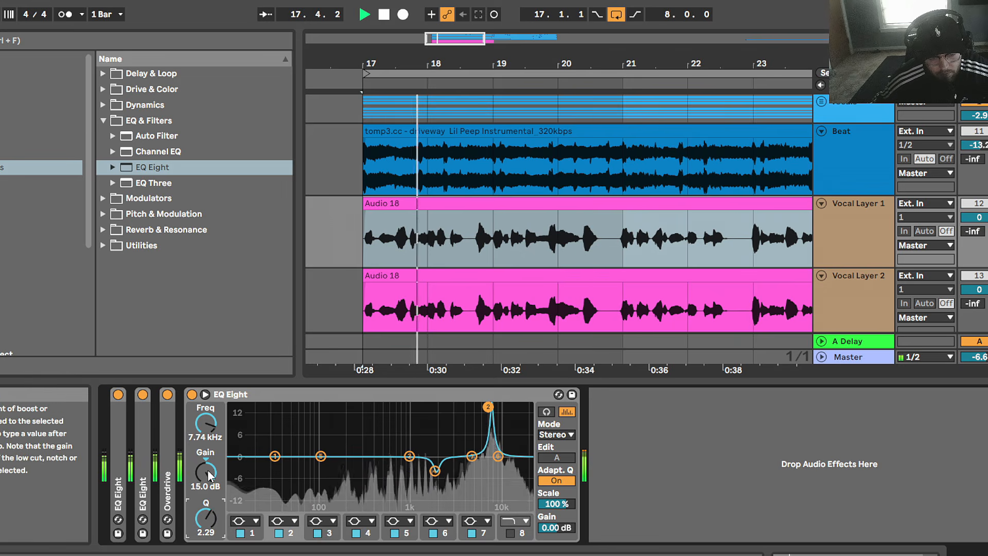
left_click_drag(208, 473, 210, 508)
key("space")
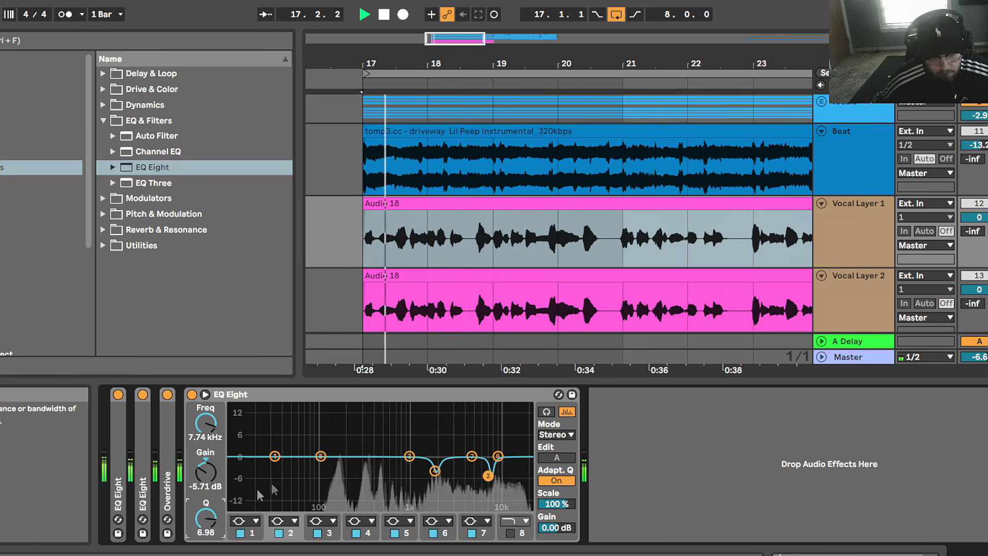
Audition band 5 as a narrow 15 dB boost at 1.35 kHz during playback, and turn it into a cut with a lower Q.
key("space")
left_click(321, 457)
left_click_drag(210, 520, 210, 502)
left_click_drag(412, 406, 421, 406)
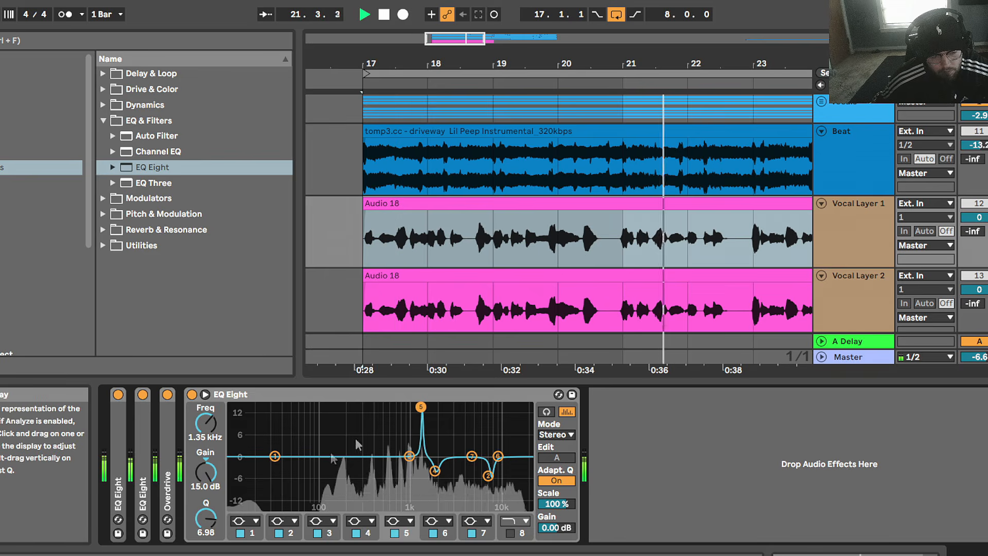
key("space")
left_click_drag(206, 519, 206, 533)
key("space")
key("space")
key("space")
left_click_drag(206, 472, 206, 506)
Pull band 3 into a cut between the band 4 and band 2 dips, and lower band 6 to -2.11 dB at 9.79 kHz.
left_click_drag(409, 457, 466, 473)
left_click_drag(497, 456, 498, 464)
key("space")
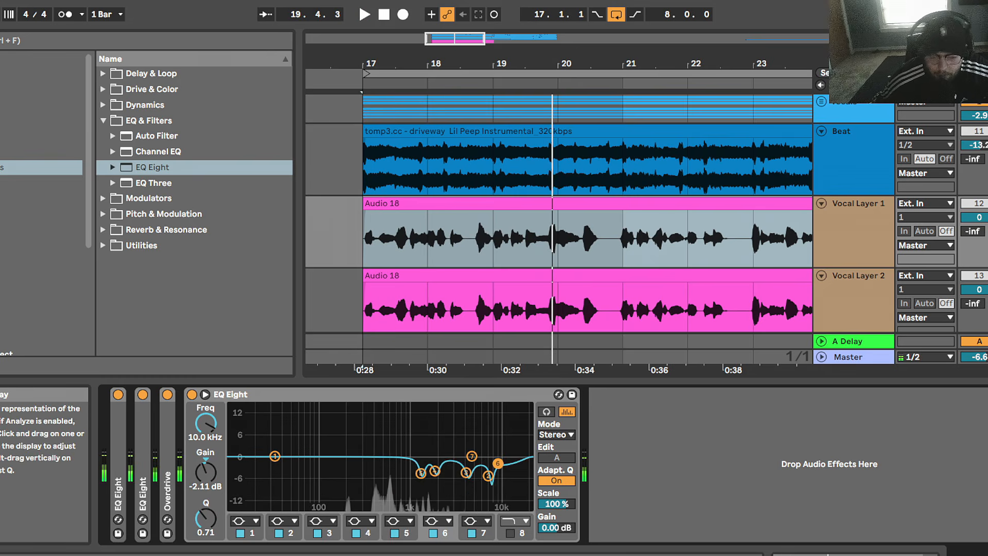
key("space")
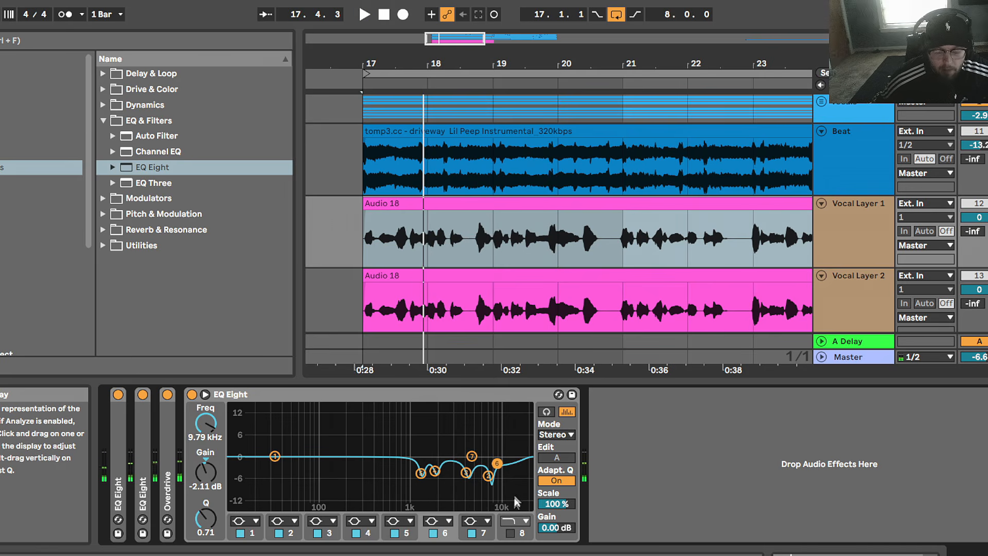
Turn on band 8 as a high cut at 14.7 kHz with Q 0.72.
left_click(510, 532)
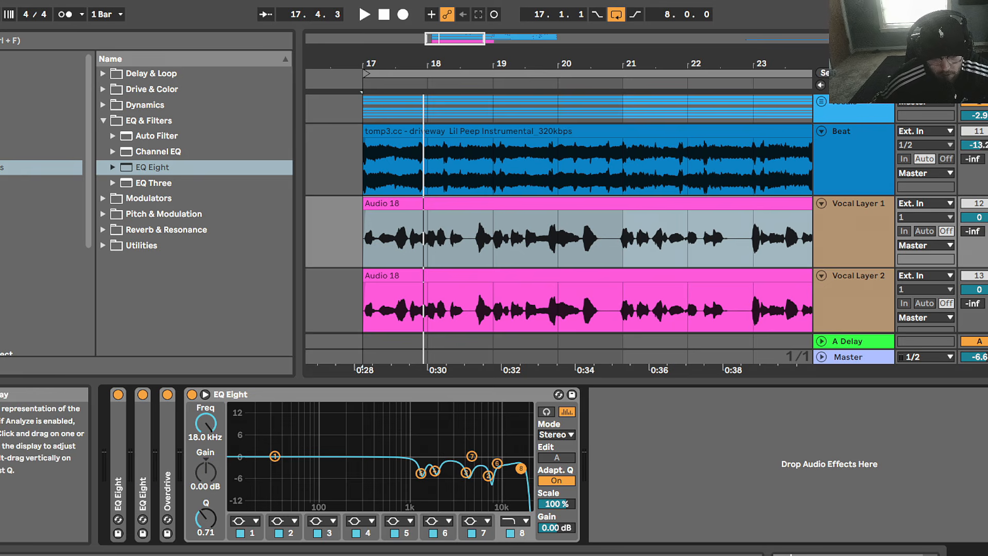
key("space")
Compare the vocal with the third EQ Eight bypassed and active during playback.
left_click(191, 394)
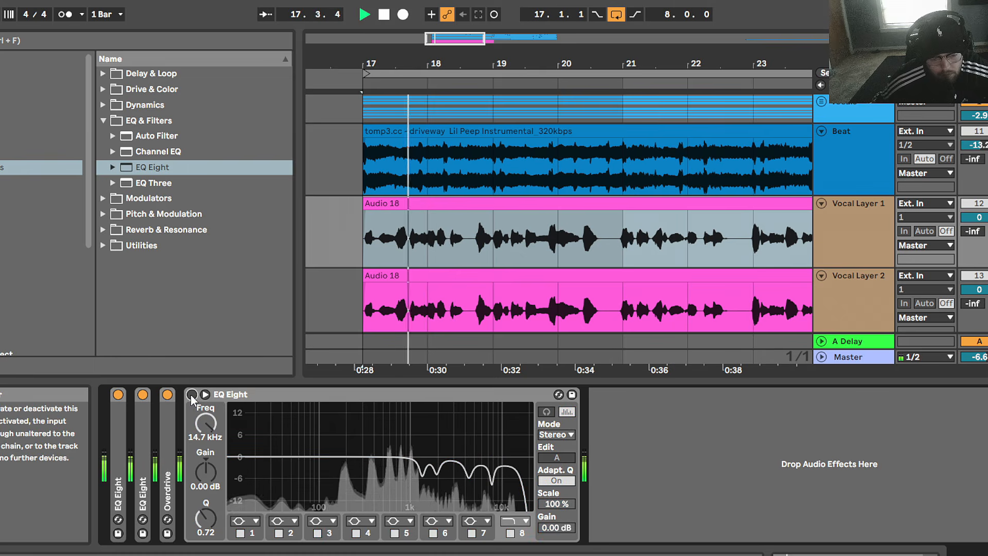
key("space")
key("space")
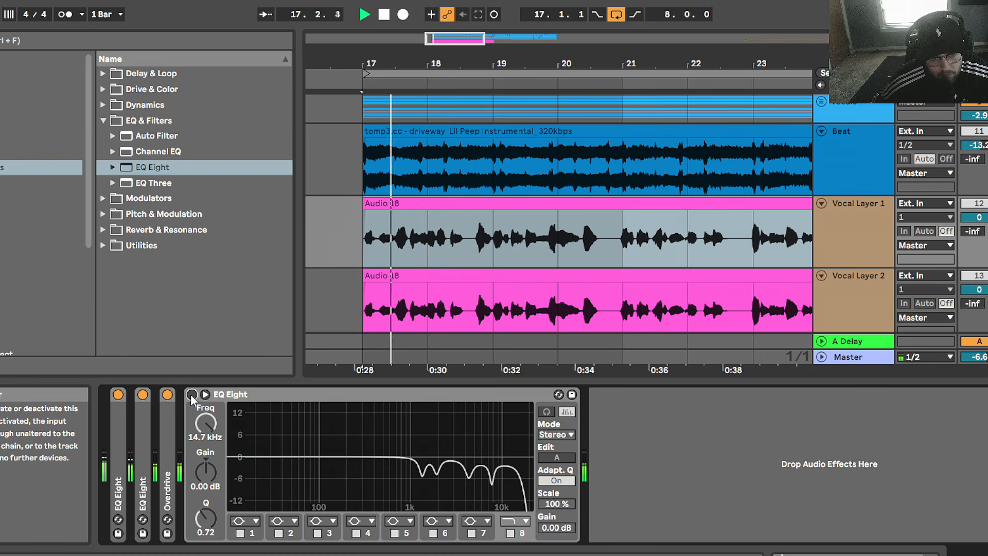
left_click(191, 394)
key("space")
key("space")
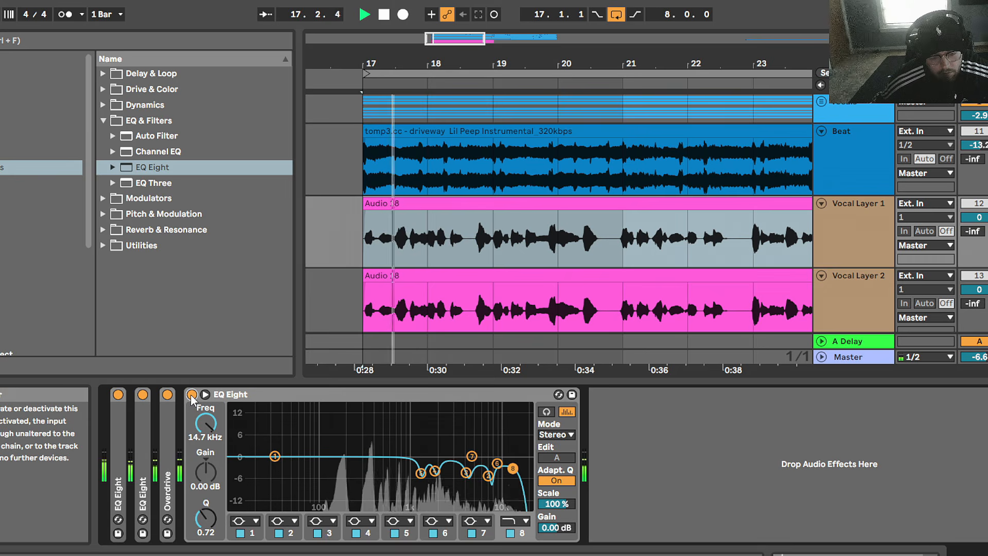
key("space")
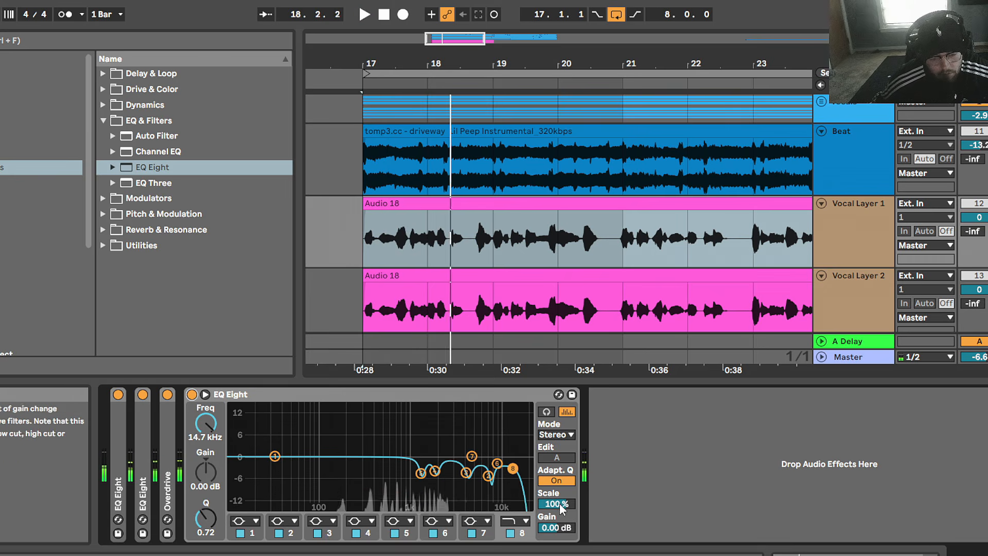
Collapse the third EQ Eight and add the Split Band De-esser preset of Multiband Dynamics after it.
double_click(259, 395)
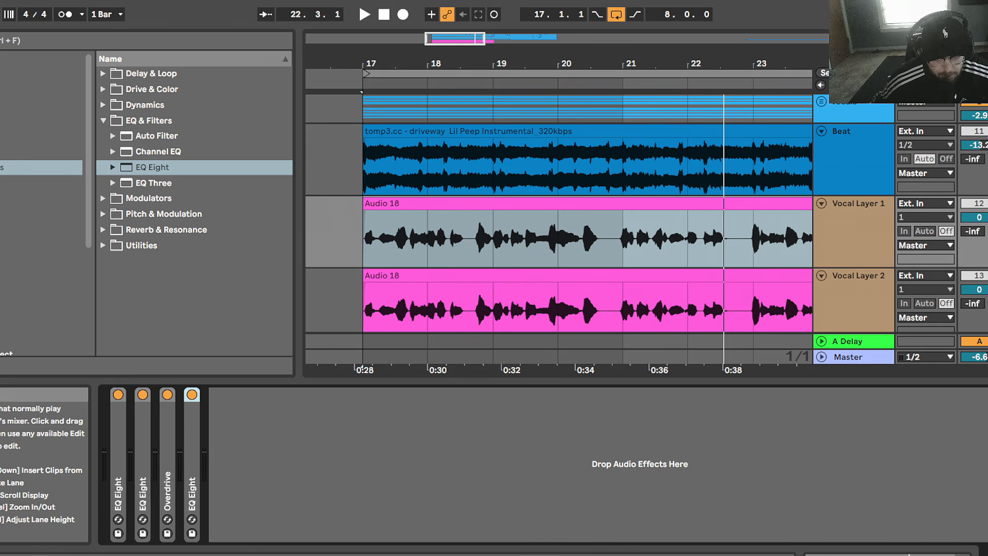
left_click(258, 434)
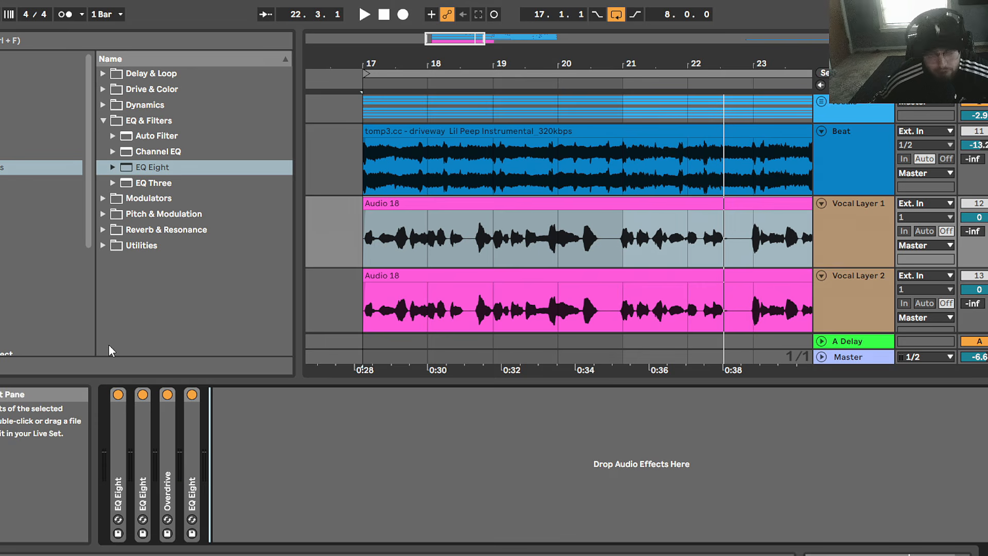
left_click(104, 105)
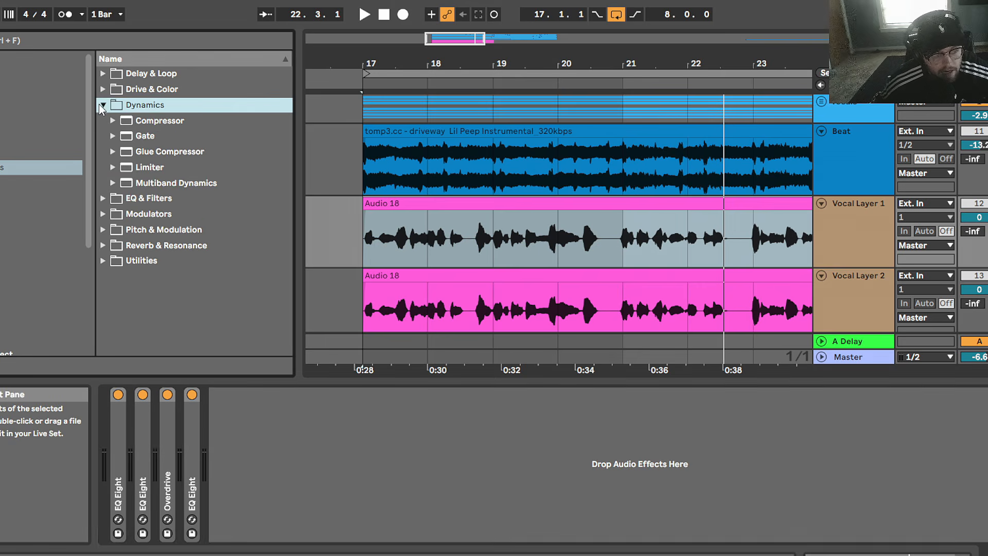
left_click(112, 183)
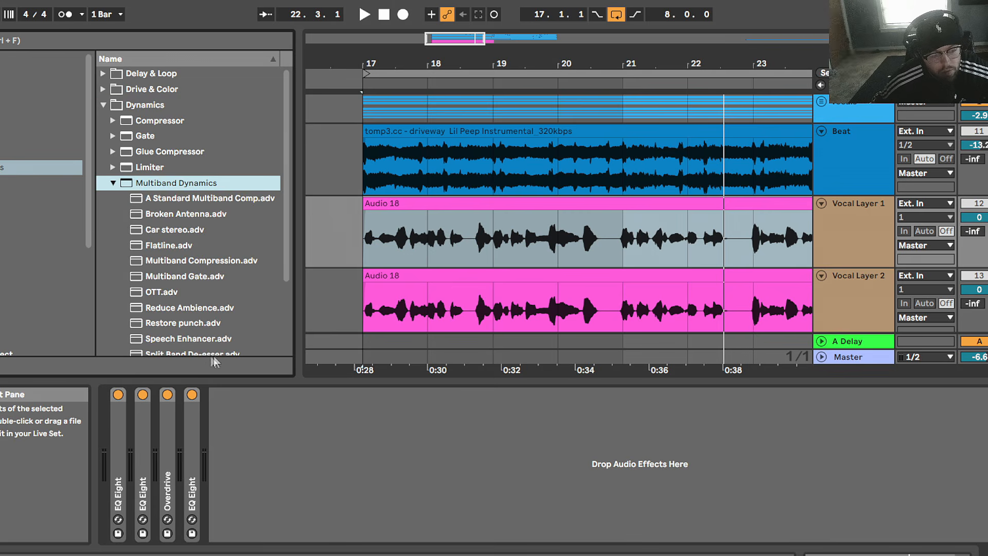
scroll(288, 255, "down", 3)
left_click(170, 311)
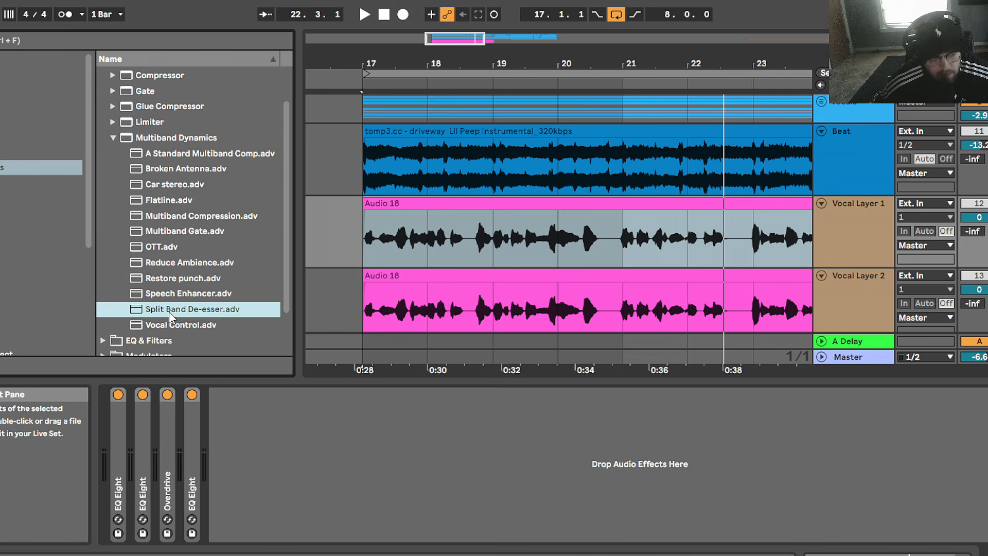
mouse_move(151, 310)
left_mouse_down()
mouse_move(245, 396)
mouse_move(245, 428)
mouse_move(320, 374)
mouse_move(355, 422)
left_mouse_up()
Listen to the vocal through the Split Band De-esser and examine the levels of its three bands.
key("space")
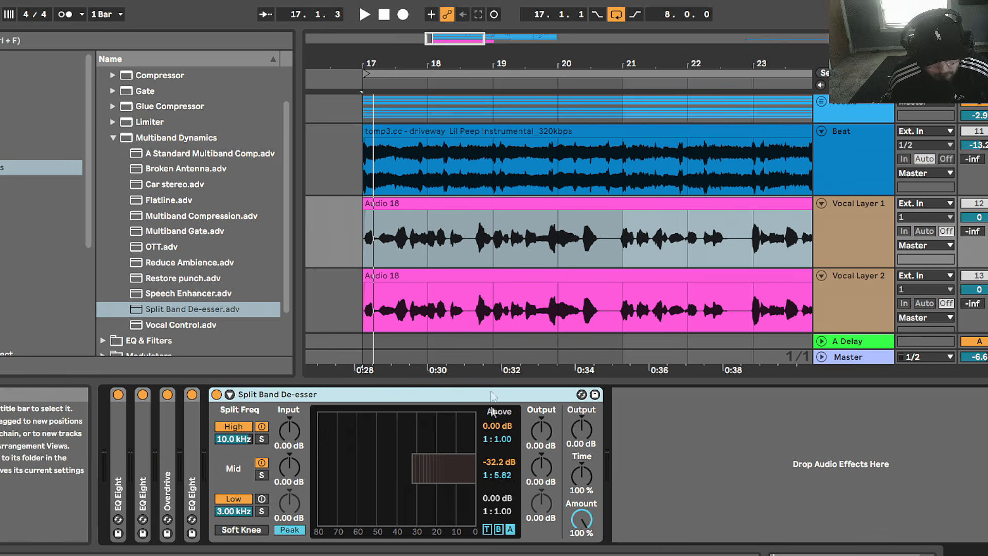
key("space")
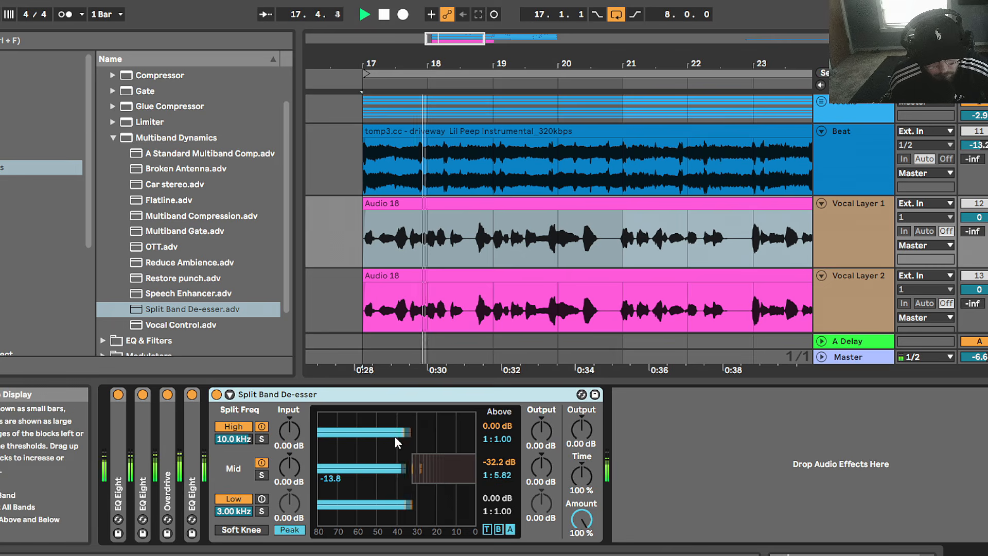
key("space")
key("space")
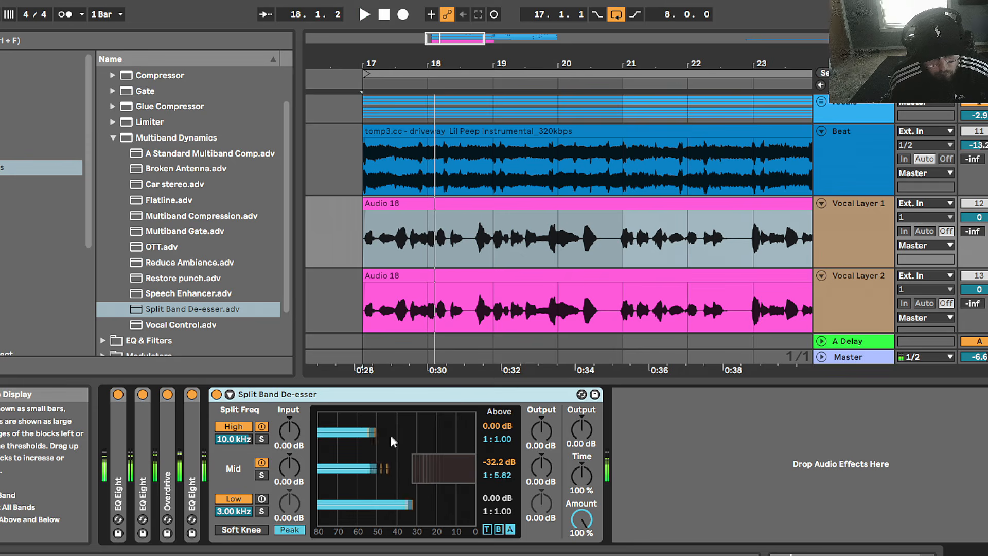
key("space")
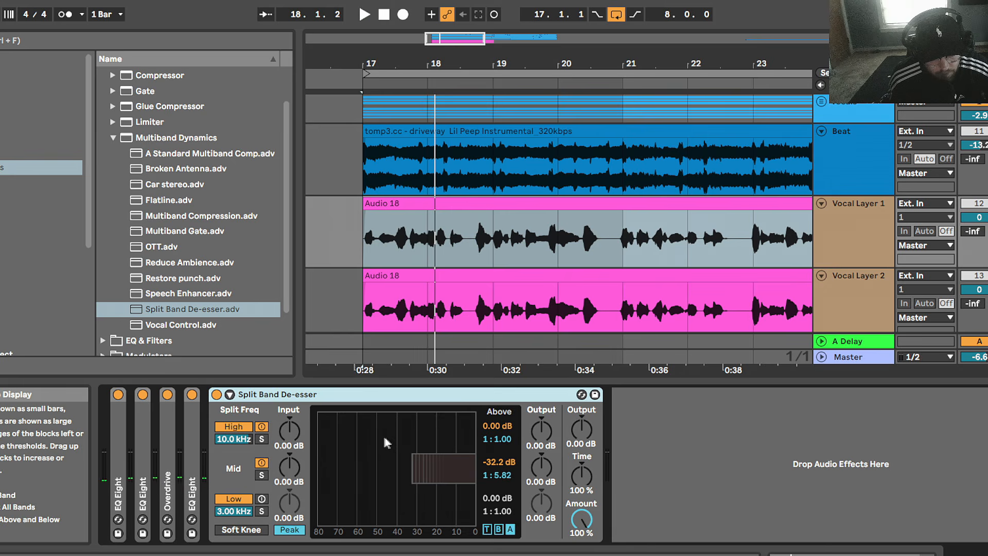
key("space")
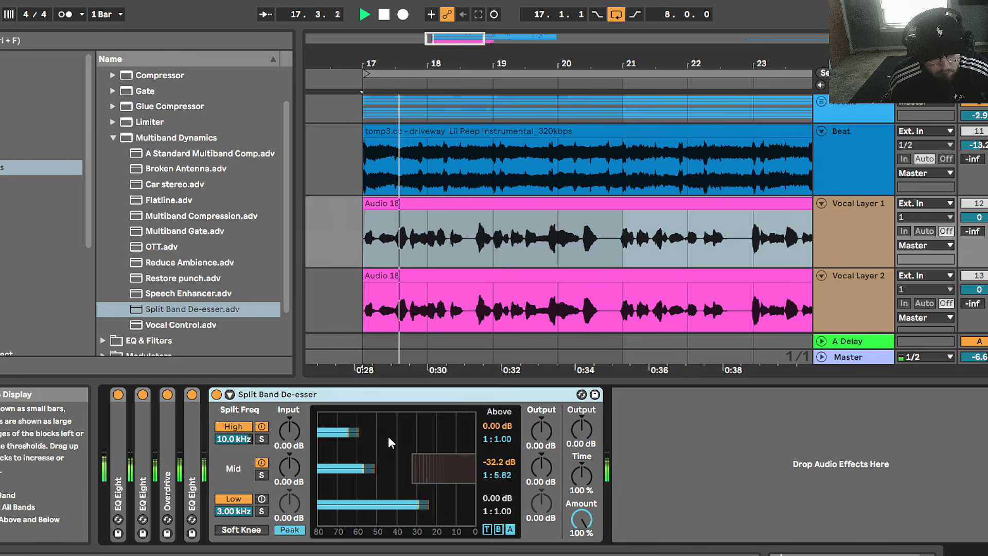
Lower the de-esser's High band Above threshold to -46.0 dB during playback.
key("space")
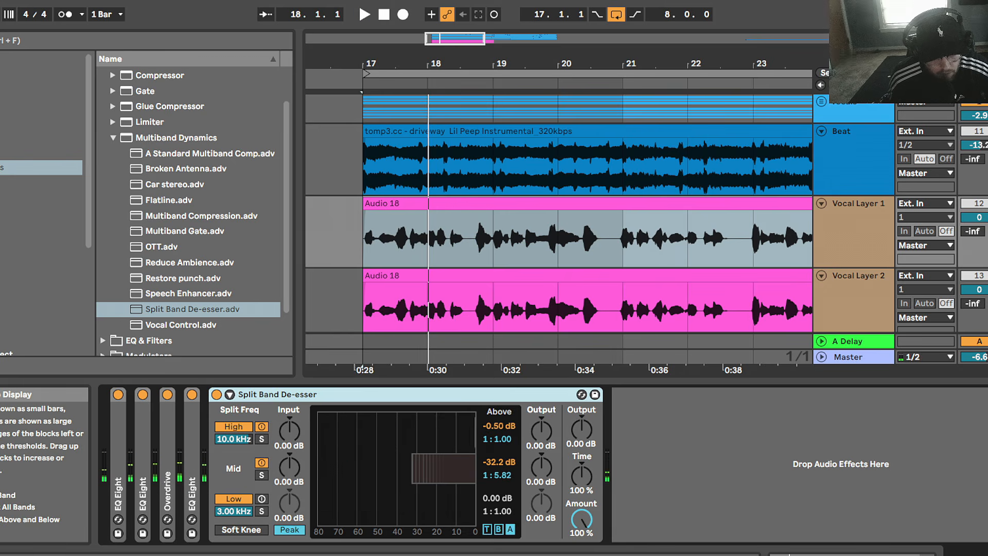
key("space")
left_click_drag(462, 433, 387, 433)
key("space")
key("space")
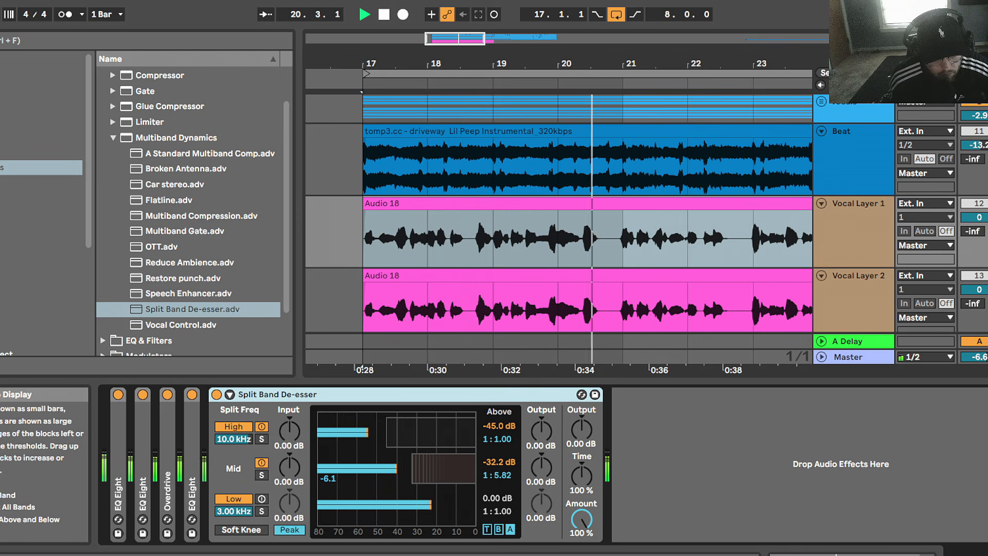
key("space")
key("space")
left_click_drag(387, 432, 382, 433)
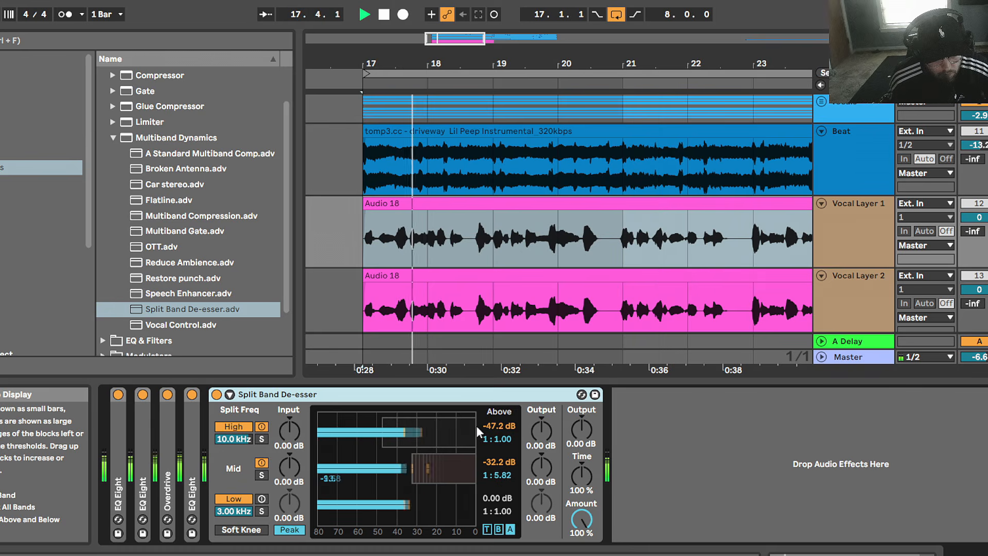
key("space")
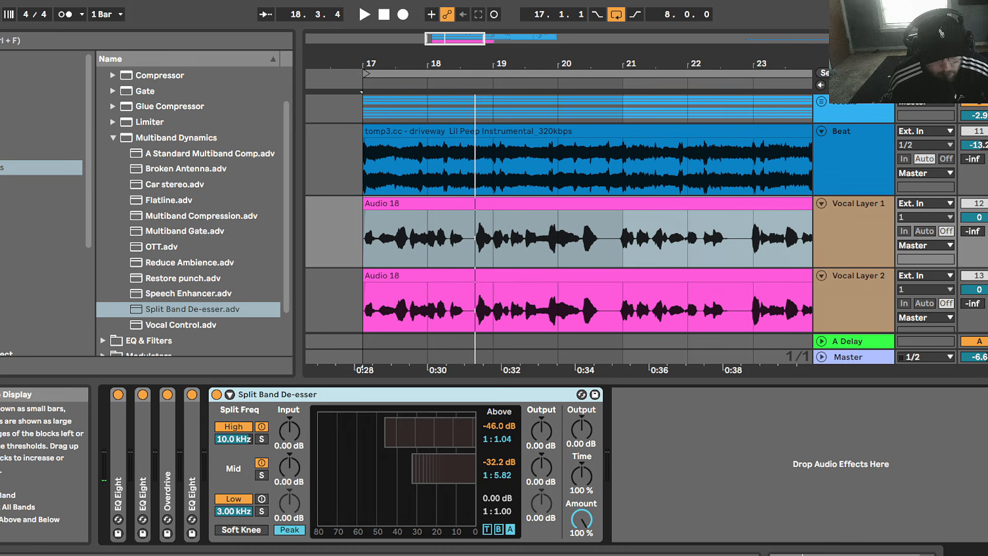
Set the High ratio to 1:2.17, Mid threshold to -39.5 dB, Low split to 98.3 Hz, and Low threshold to -23.2 dB with ratio 1:2.56.
key("space")
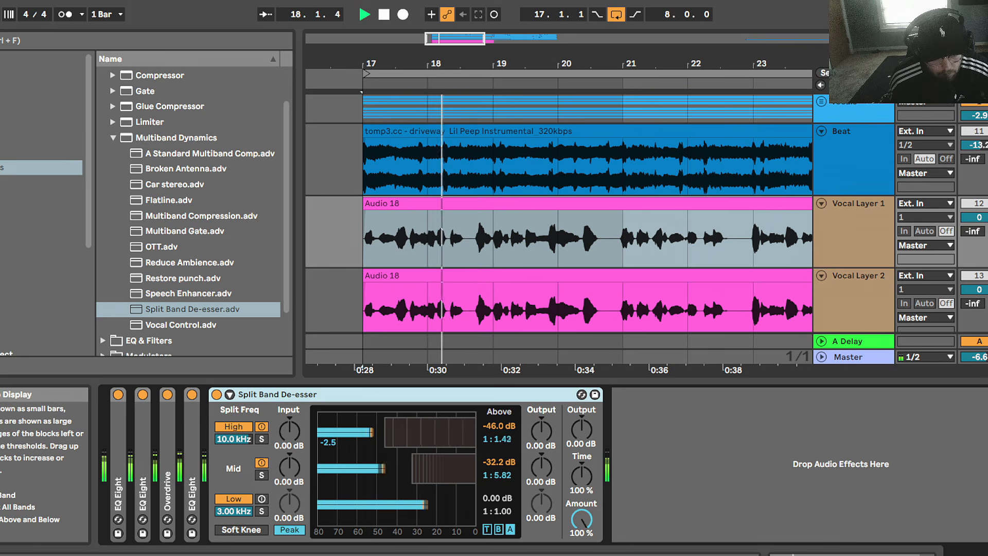
key("space")
key("space")
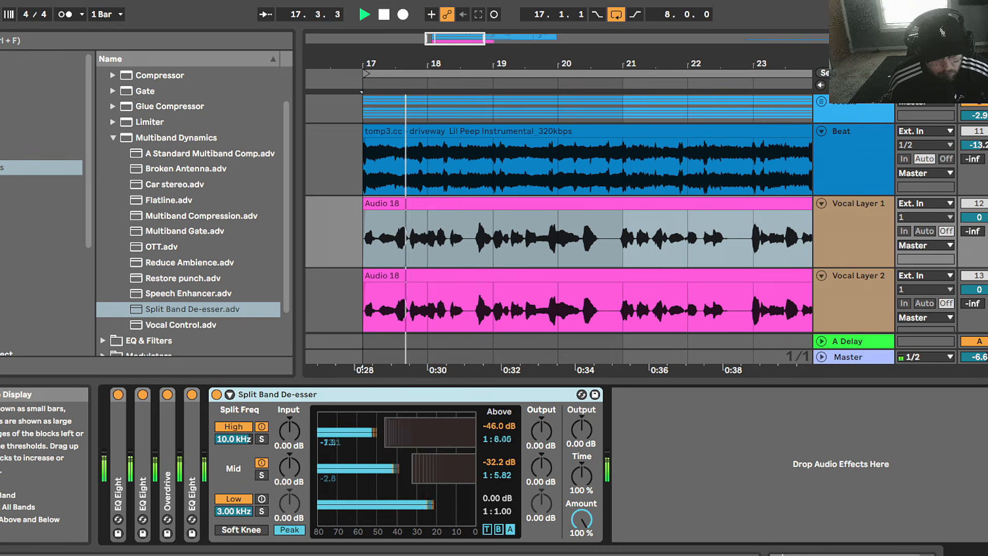
key("space")
key("space")
left_click_drag(430, 433, 430, 440)
key("space")
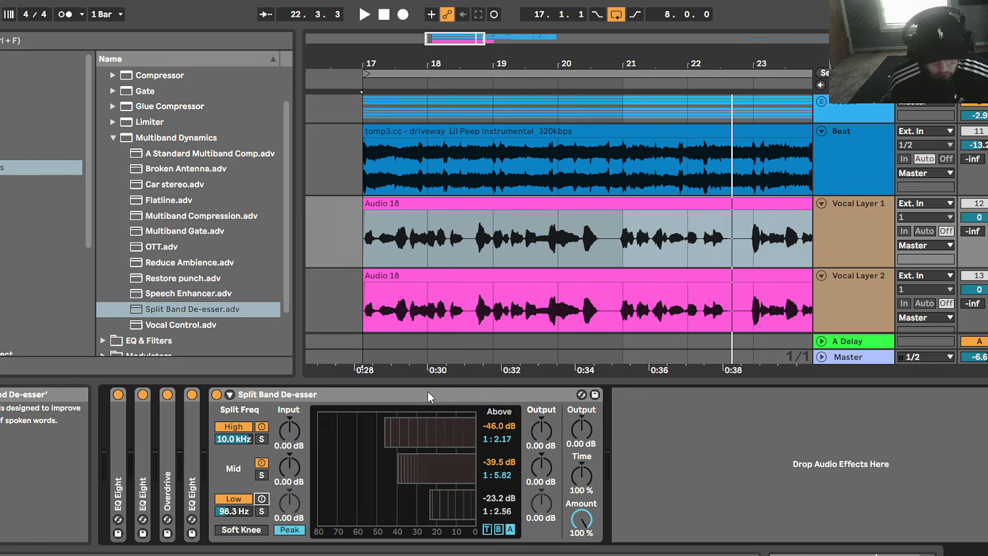
Collapse the Split Band De-esser and add the Compressor's De-esser preset after it.
double_click(428, 392)
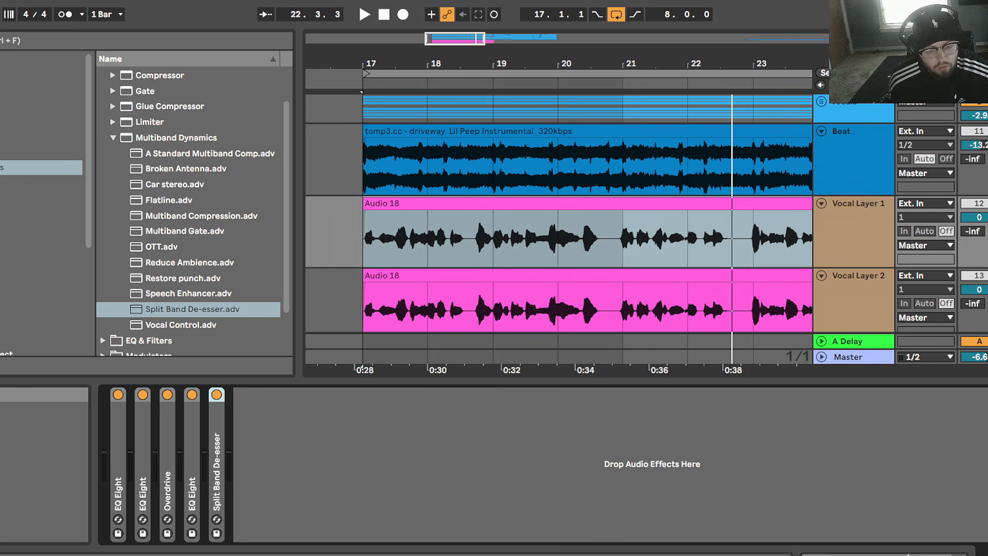
left_click(113, 76)
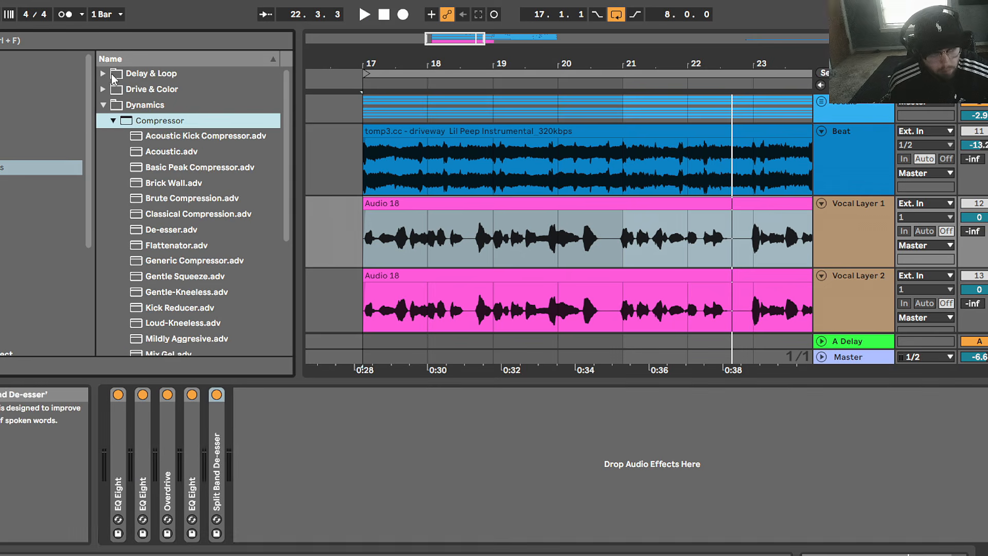
left_click_drag(161, 230, 319, 410)
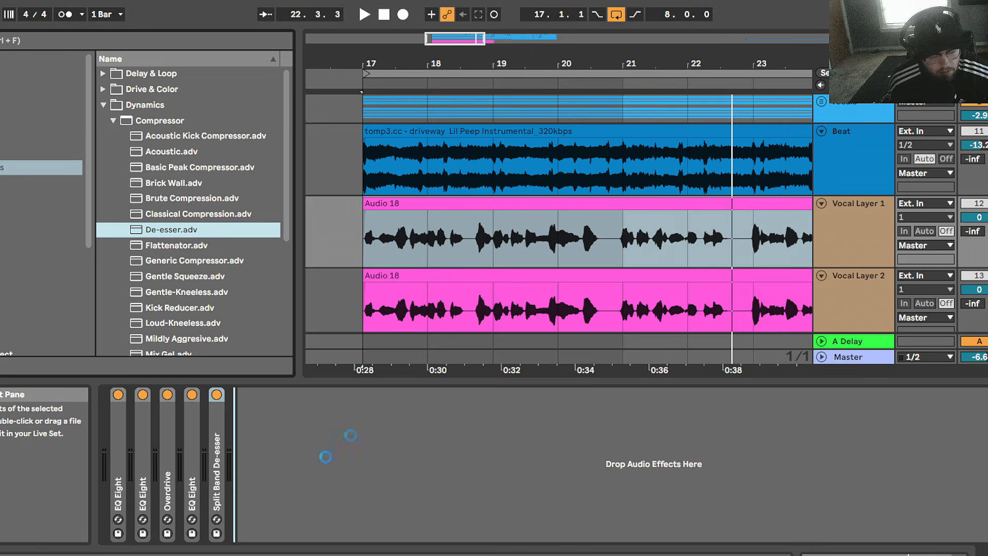
left_click_drag(325, 456, 326, 457)
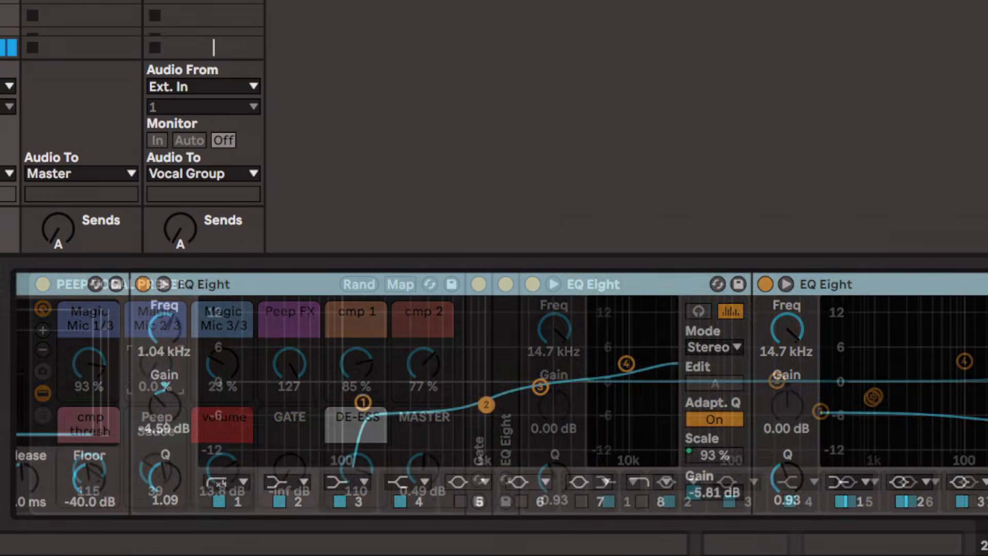
scroll(494, 394, "right", 15)
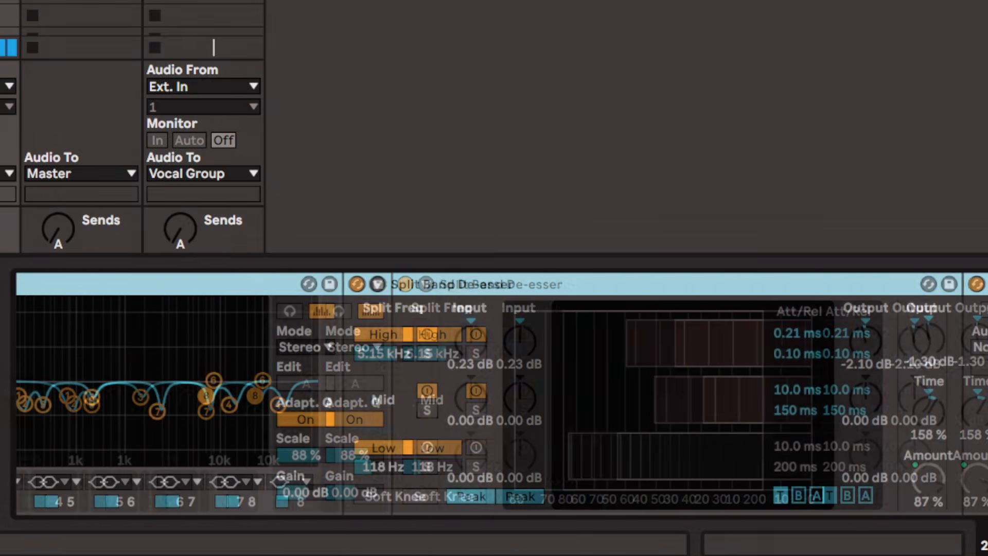
scroll(494, 394, "right", 15)
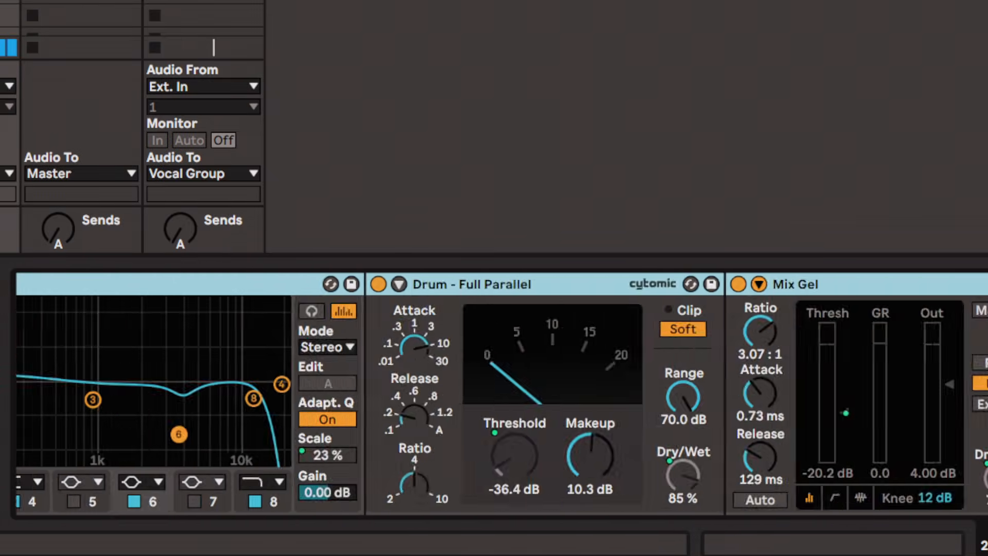
scroll(494, 393, "right", 20)
scroll(494, 394, "right", 20)
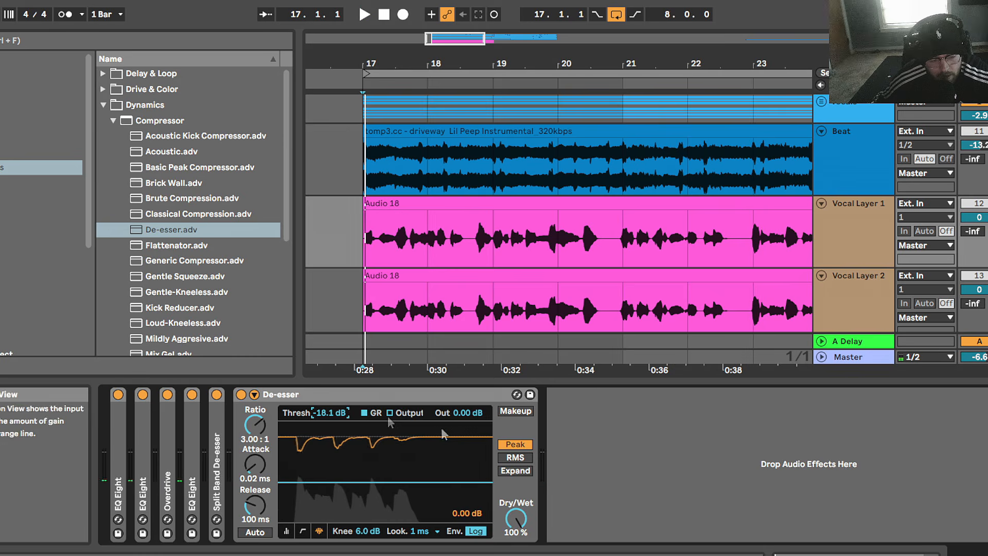
Switch the De-esser compressor to its compact meter view, play the vocal through it, and collapse the device.
left_click(287, 532)
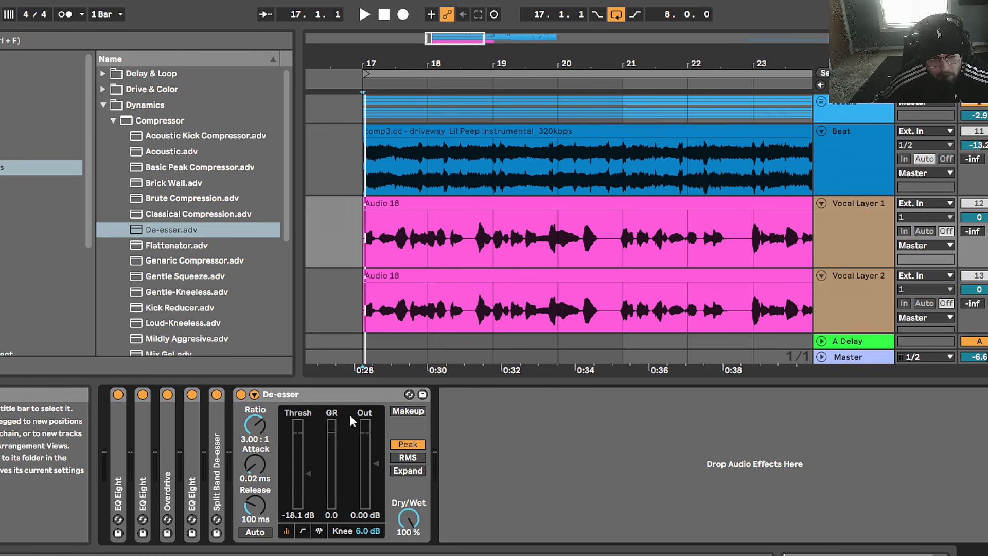
key("space")
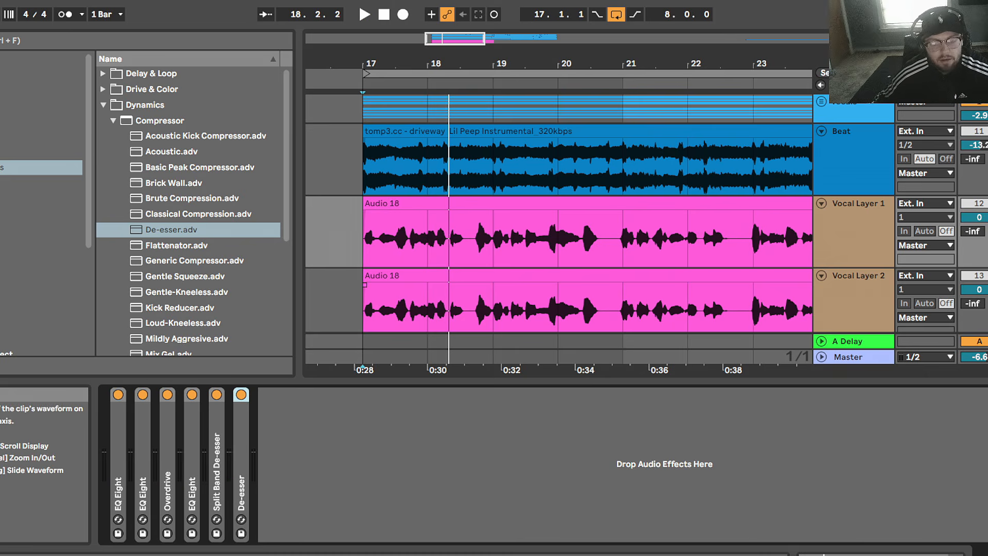
left_click(304, 422)
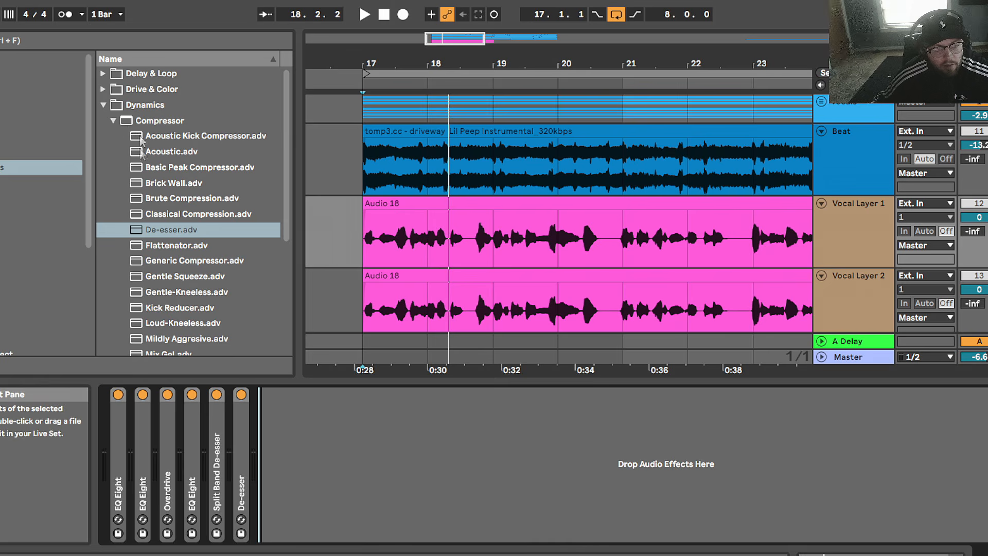
Add the Glue Compressor's Drum - Full Parallel preset to the vocal chain after the De-esser.
left_click(114, 122)
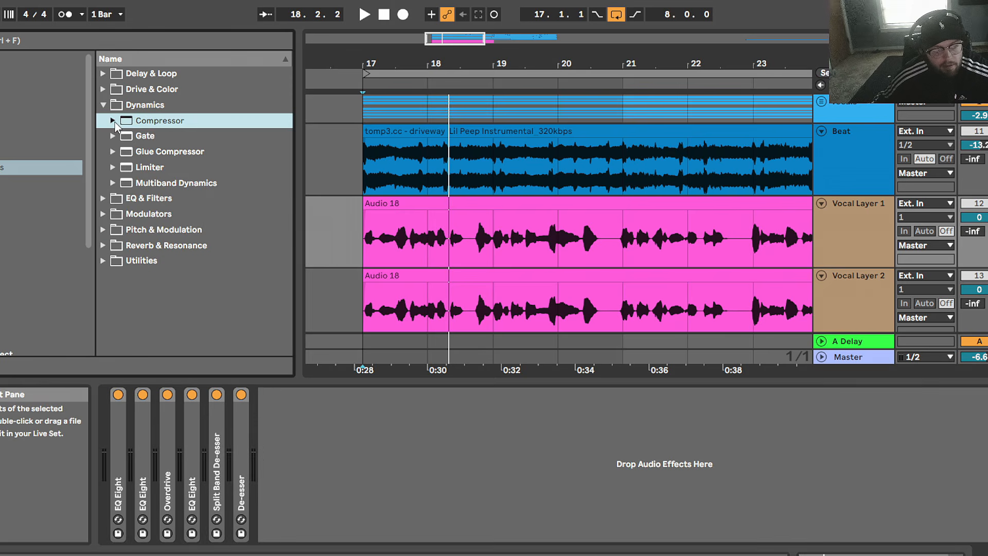
left_click(112, 151)
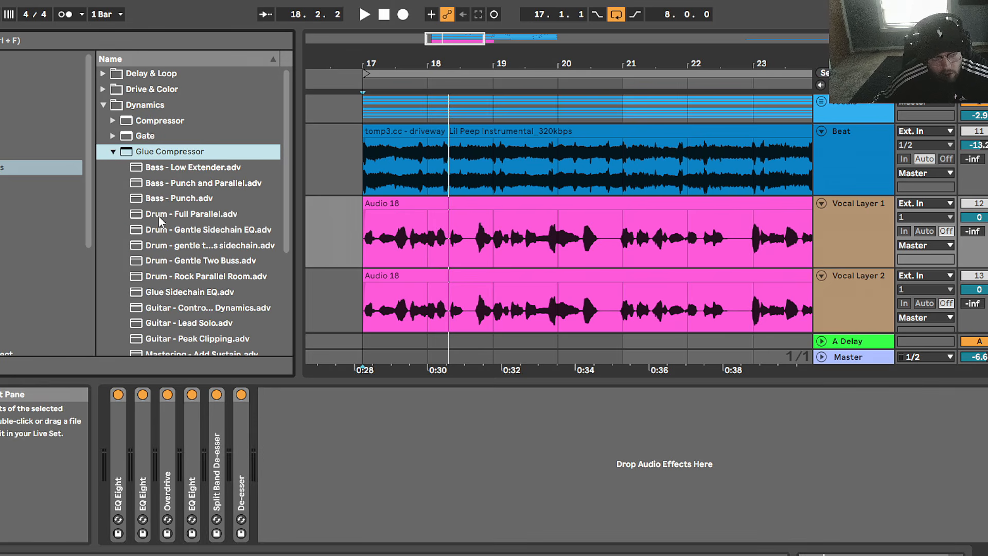
left_click_drag(158, 217, 371, 472)
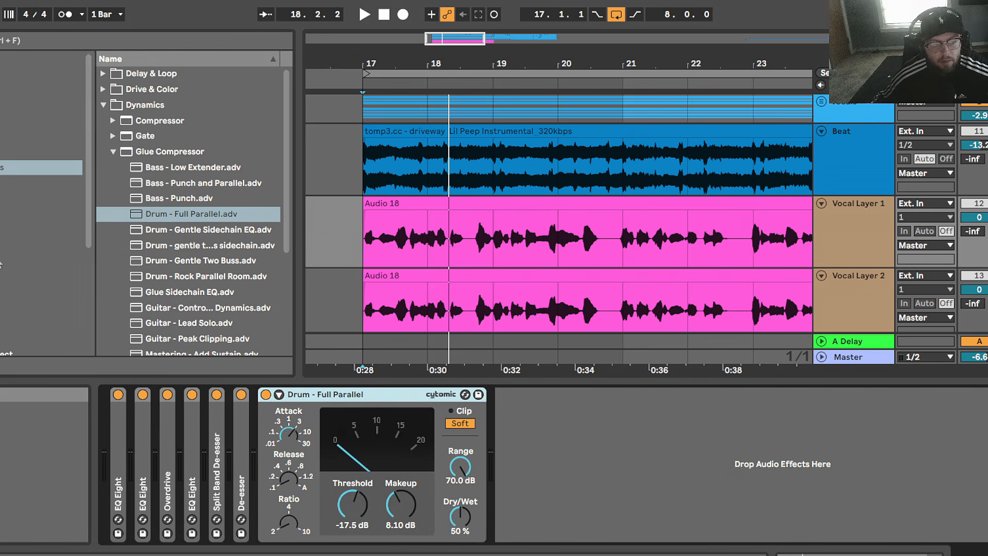
Add the Compressor's Mix Gel preset after Drum - Full Parallel in the effect chain.
left_click(112, 151)
left_click(113, 120)
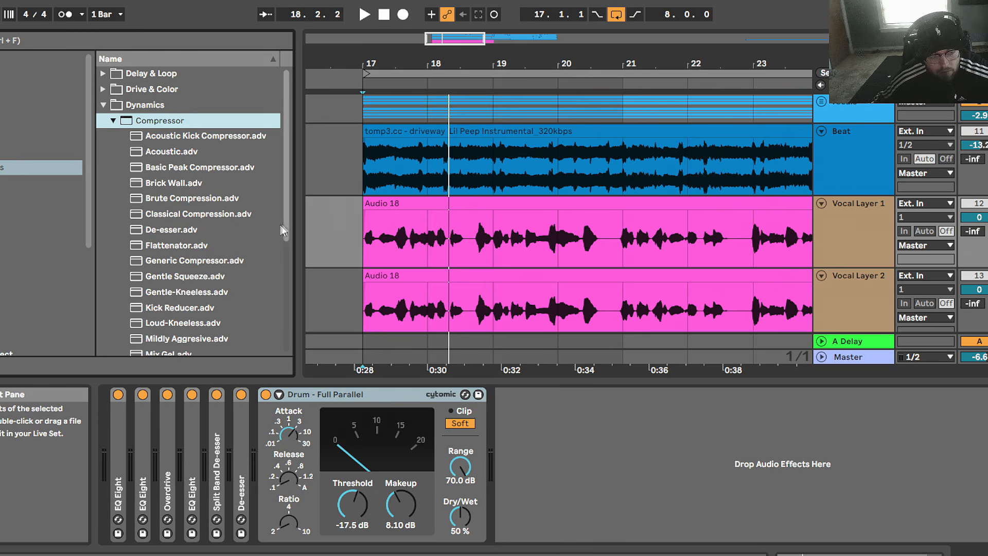
left_click_drag(283, 230, 287, 261)
left_click_drag(139, 297, 525, 443)
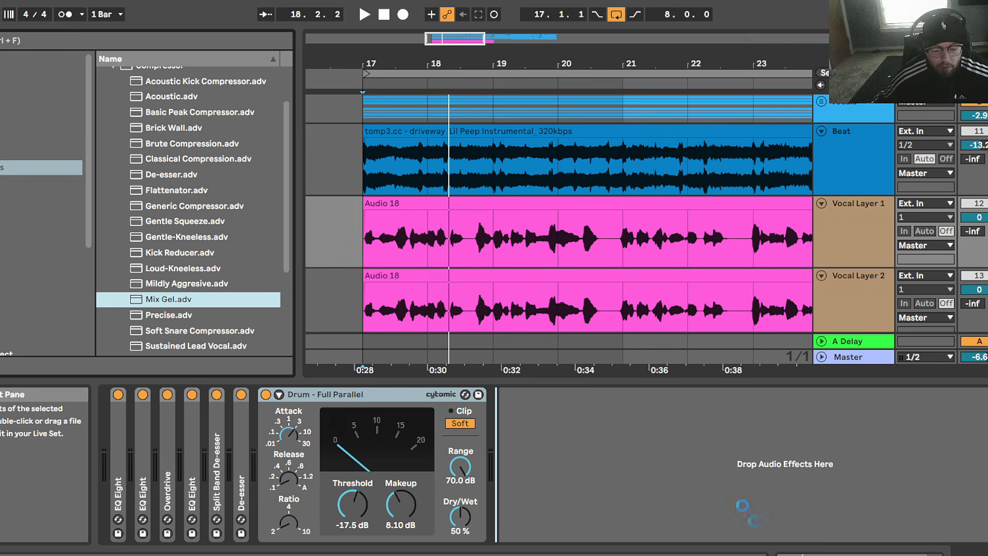
left_click_drag(525, 443, 525, 444)
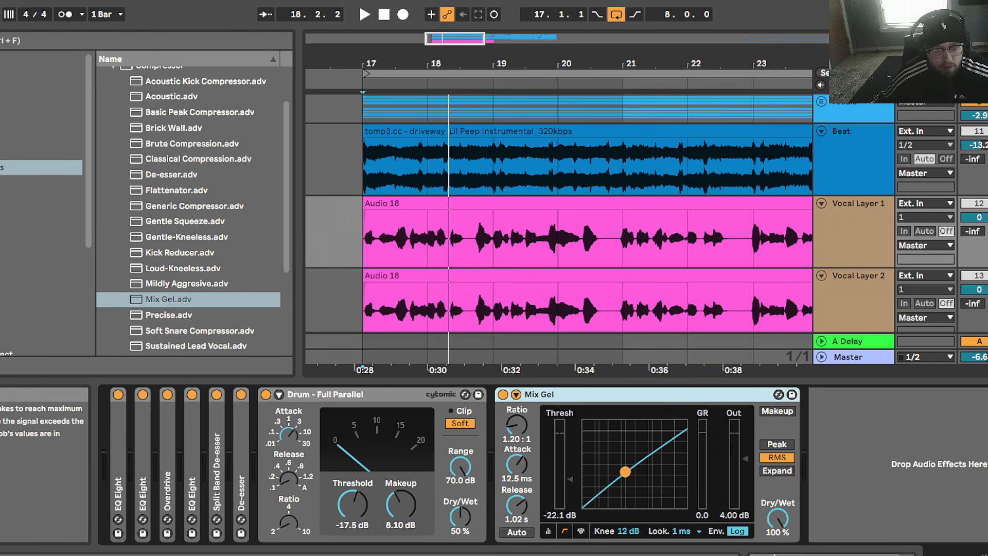
Set the Drum - Full Parallel compressor's Ratio to 4 and play the vocal through both new compressors.
left_click(292, 436)
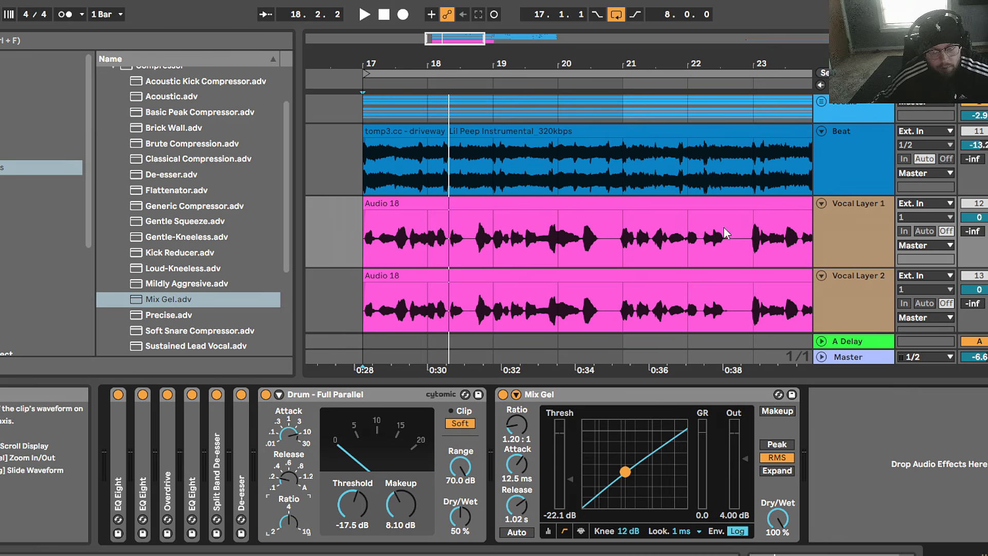
key("space")
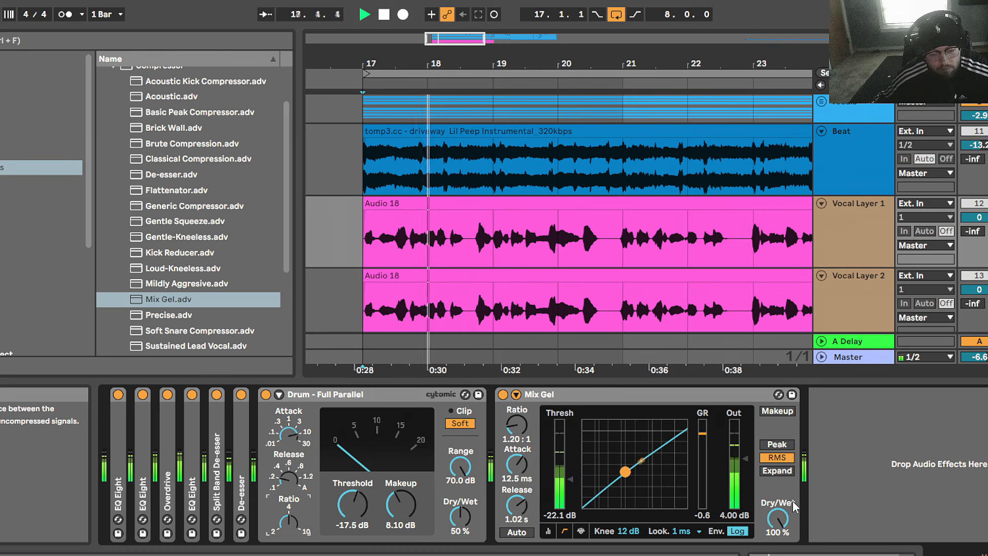
key("space")
Bypass the Mix Gel compressor and play the vocal without it.
left_click(497, 396)
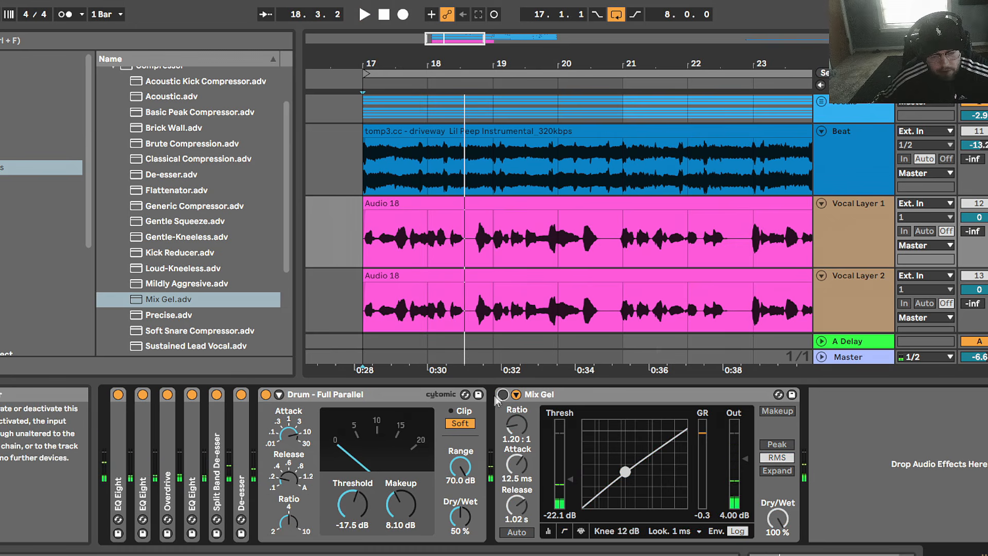
key("space")
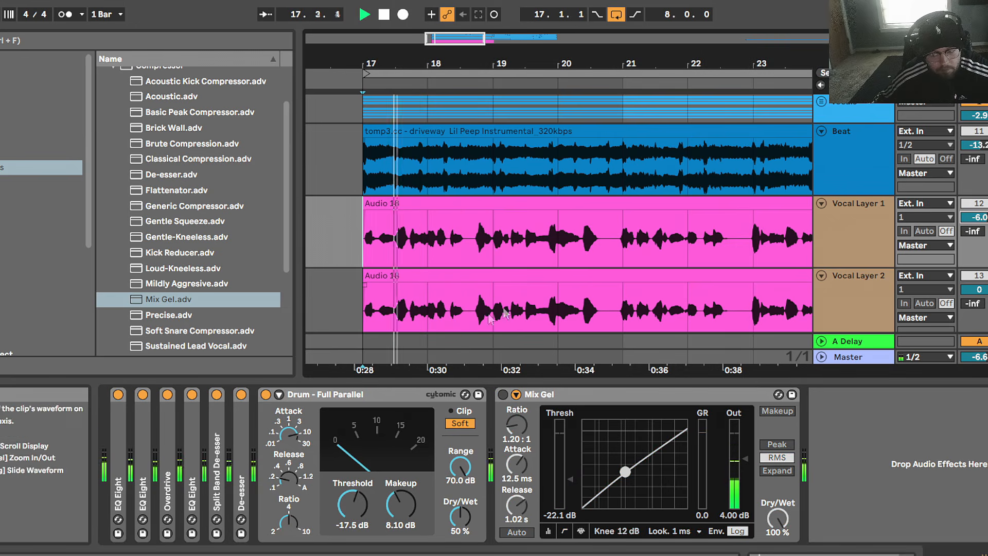
key("space")
key("space")
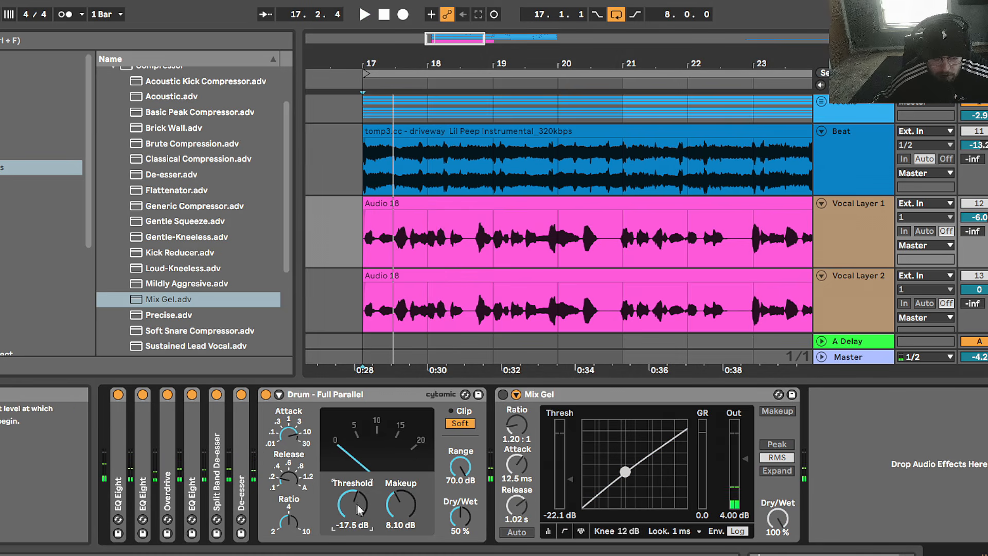
During playback, set the Drum - Full Parallel Threshold to -31.6 dB, Makeup to 8.62 dB, and Dry/Wet to 72%.
key("space")
mouse_move(355, 507)
left_mouse_down()
mouse_move(355, 526)
mouse_move(355, 514)
left_mouse_up()
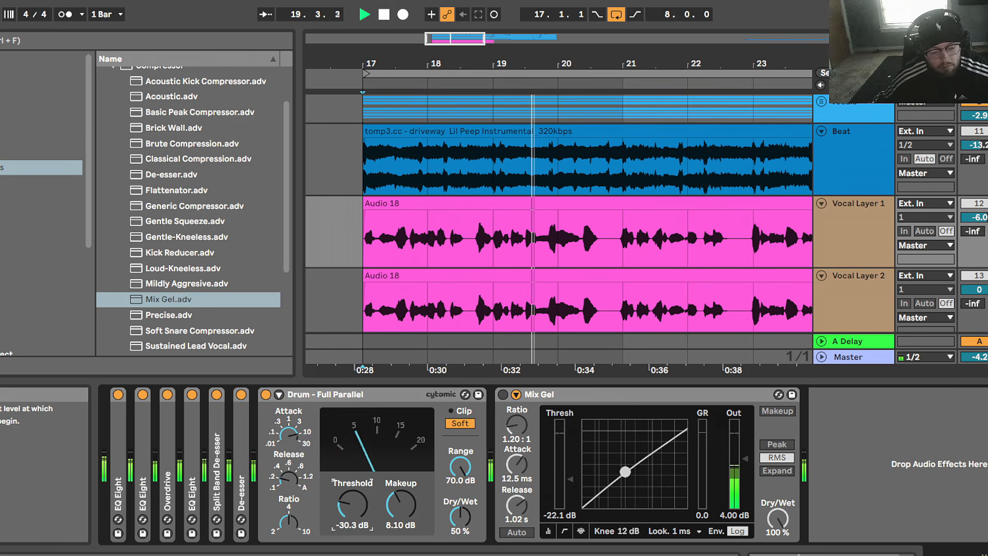
left_click_drag(401, 507, 401, 506)
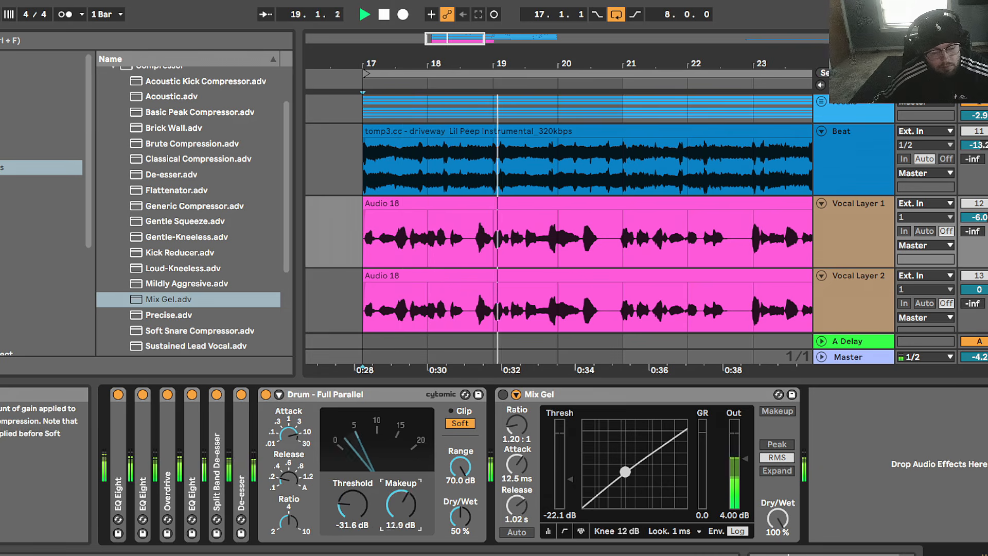
key("space")
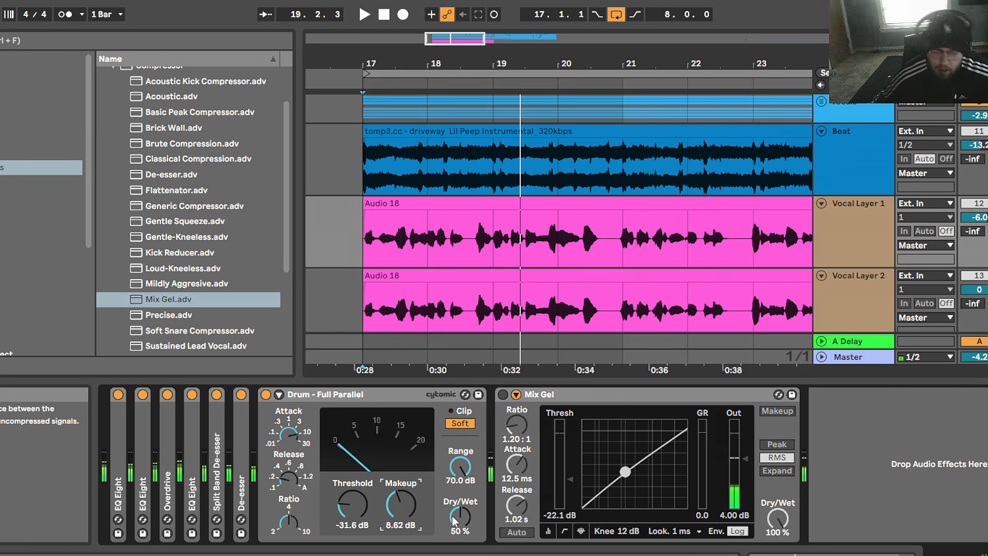
left_click_drag(458, 518, 459, 510)
key("space")
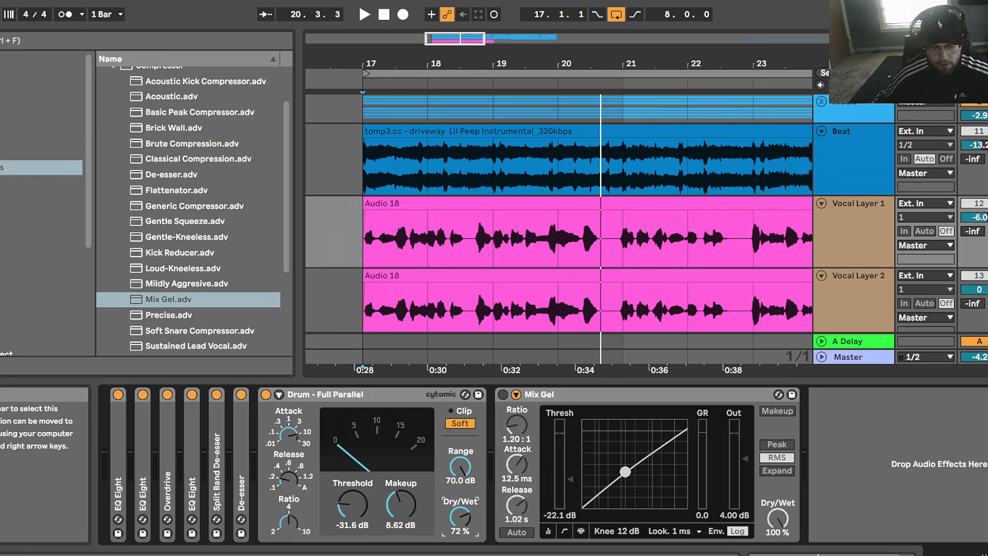
Reactivate Mix Gel and set its Ratio to 3.21:1 and Attack to 0.16 ms while listening to the vocal.
left_click(506, 406)
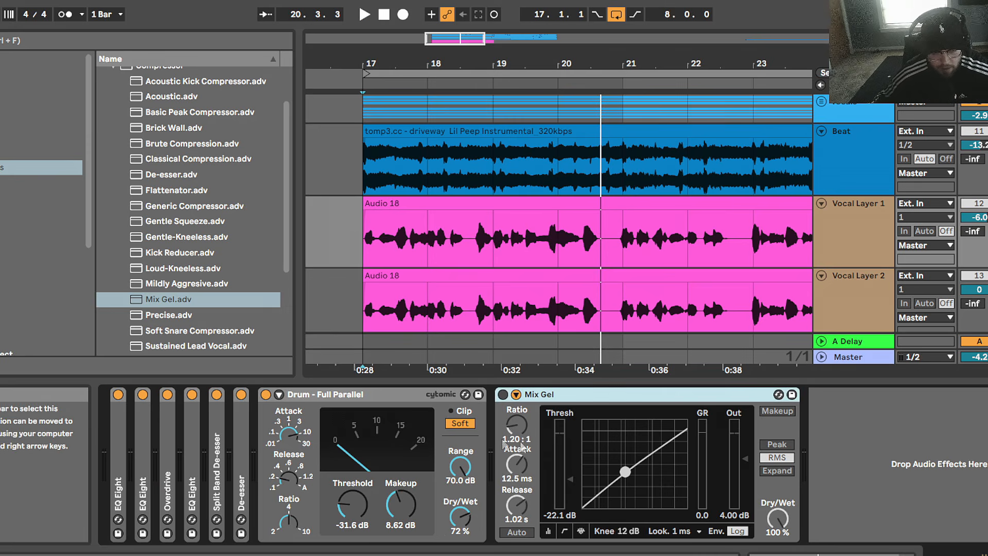
left_click_drag(520, 436, 520, 408)
key("space")
left_click_drag(521, 462, 522, 492)
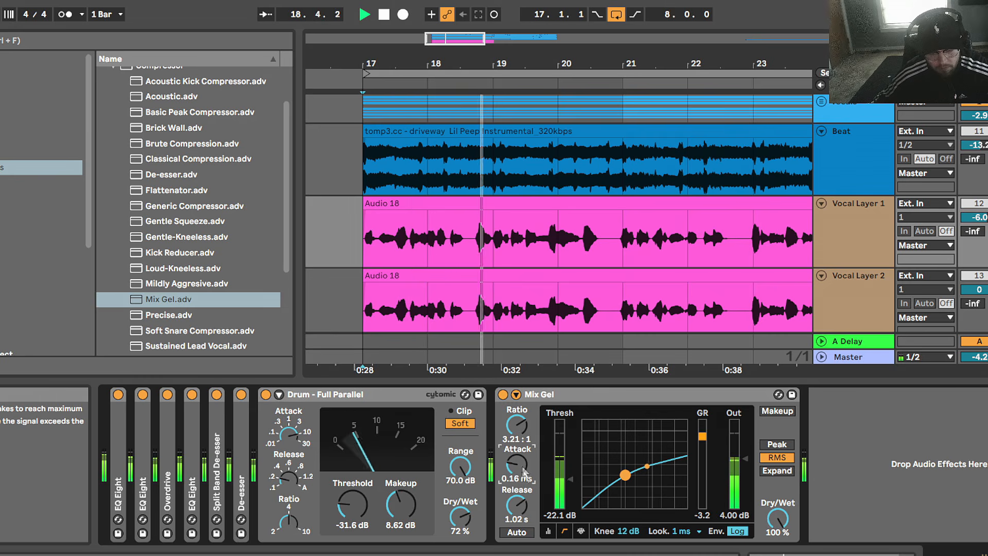
key("space")
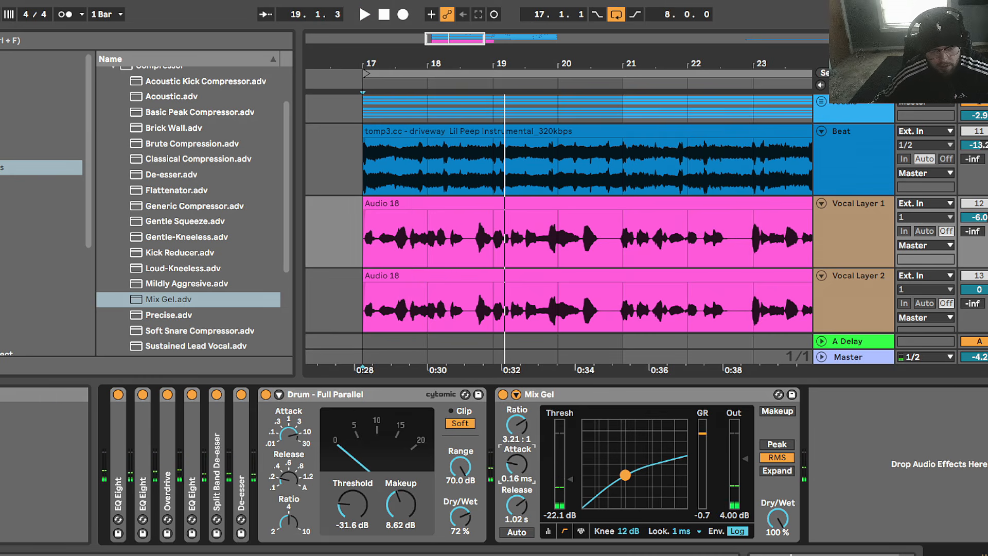
Set Mix Gel's Release to 118 ms and Dry/Wet to 75% while auditioning the vocal.
mouse_move(525, 507)
left_mouse_down()
mouse_move(525, 522)
mouse_move(525, 511)
left_mouse_up()
key("space")
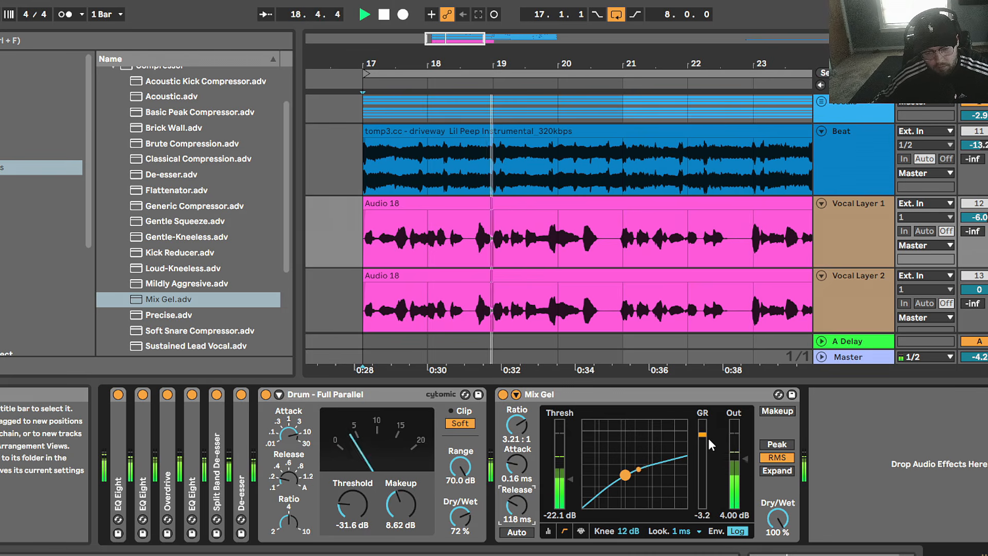
key("space")
left_click_drag(777, 519, 777, 530)
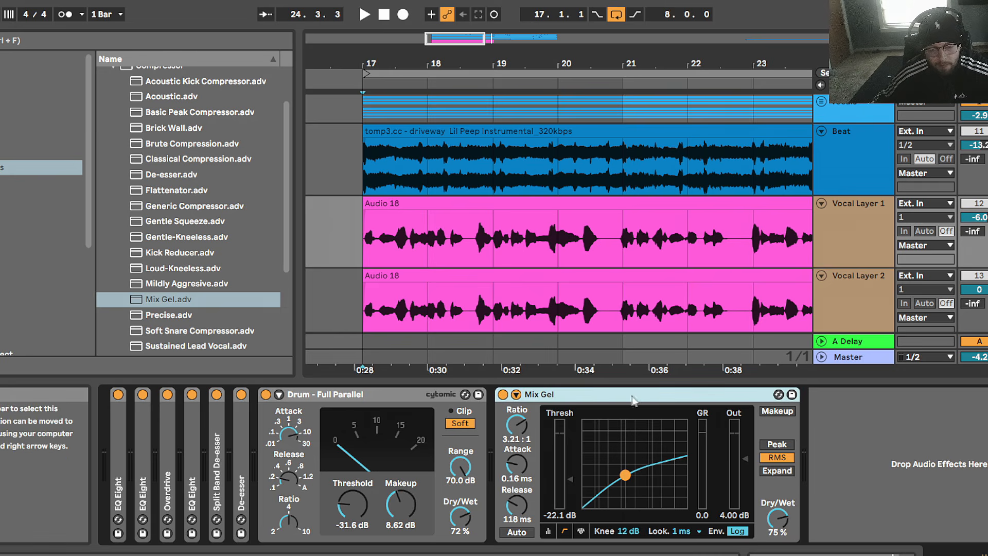
left_click(871, 423)
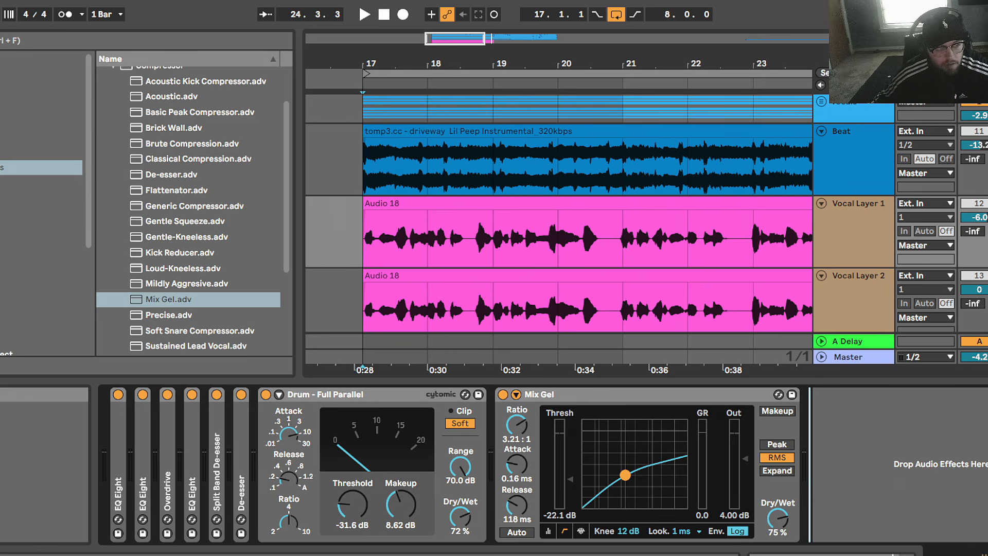
Add Waves Tune Real-Time Mono at the start of the effect chain, and collapse it, Drum - Full Parallel and Mix Gel.
left_click(41, 215)
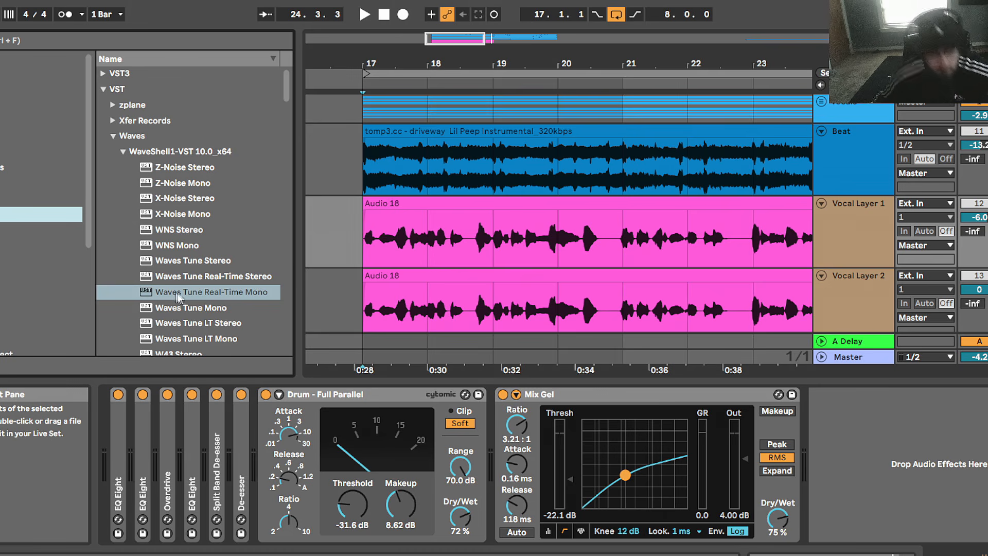
left_click_drag(175, 294, 804, 397)
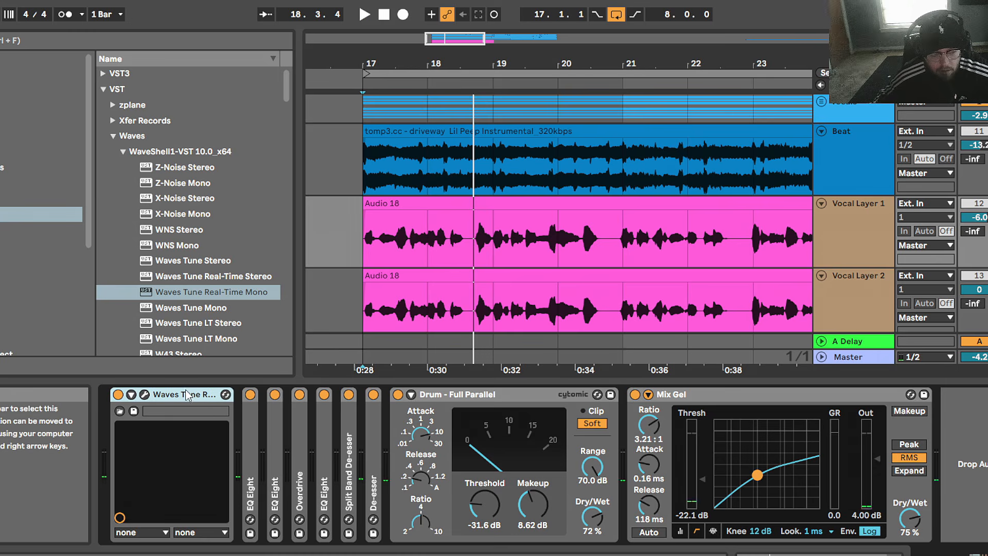
double_click(188, 397)
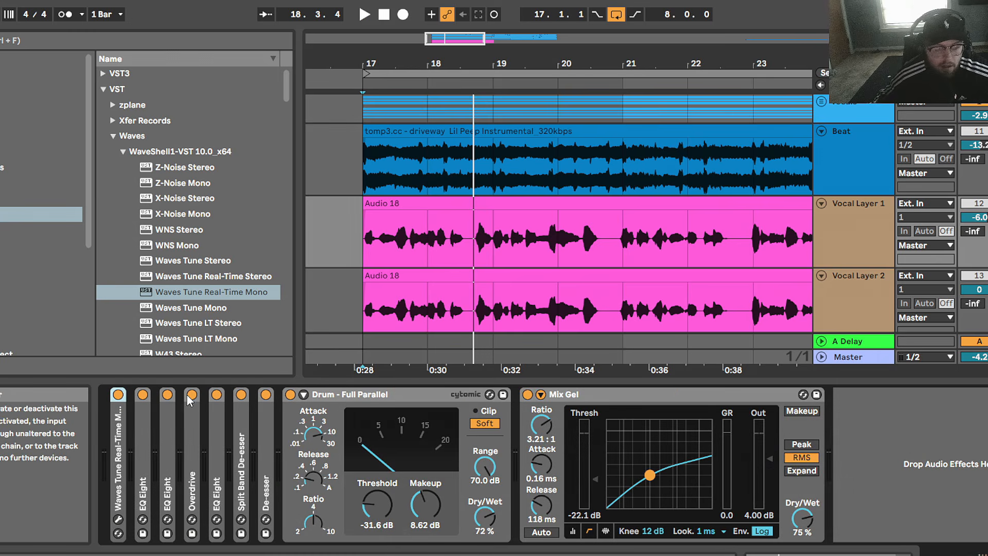
double_click(414, 393)
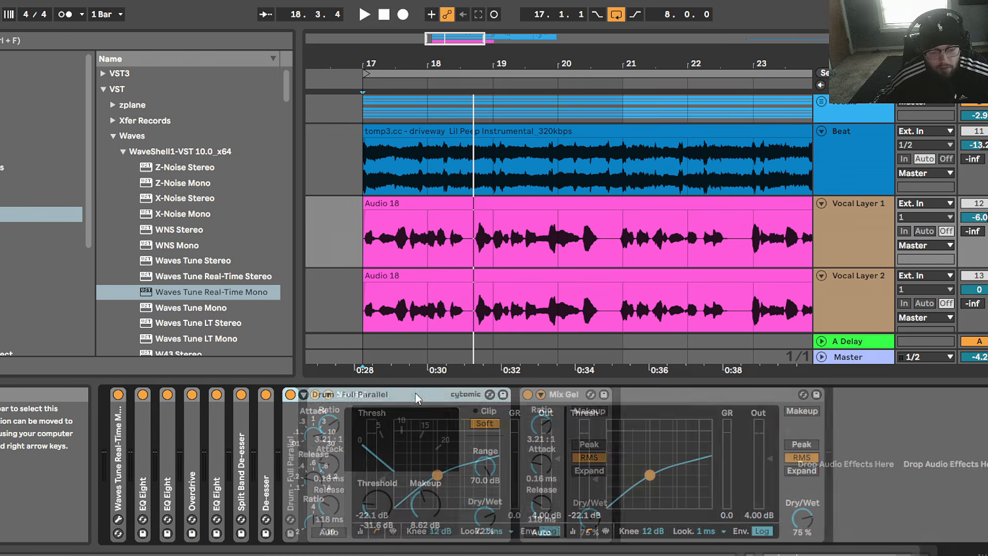
double_click(381, 396)
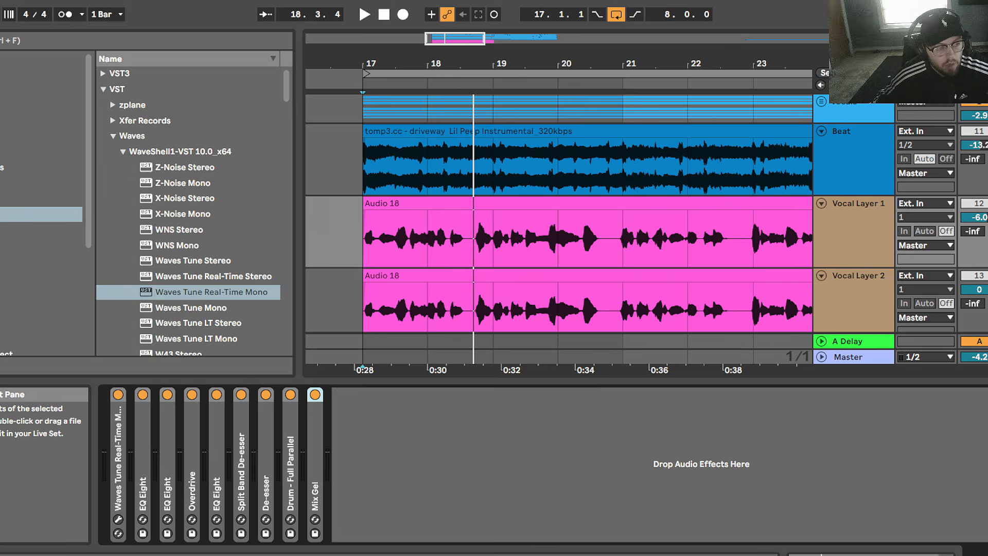
Add the Reverb's Vocal Hall preset from the Hall presets at the end of the vocal chain.
left_click(113, 135)
left_click(103, 89)
left_click(16, 167)
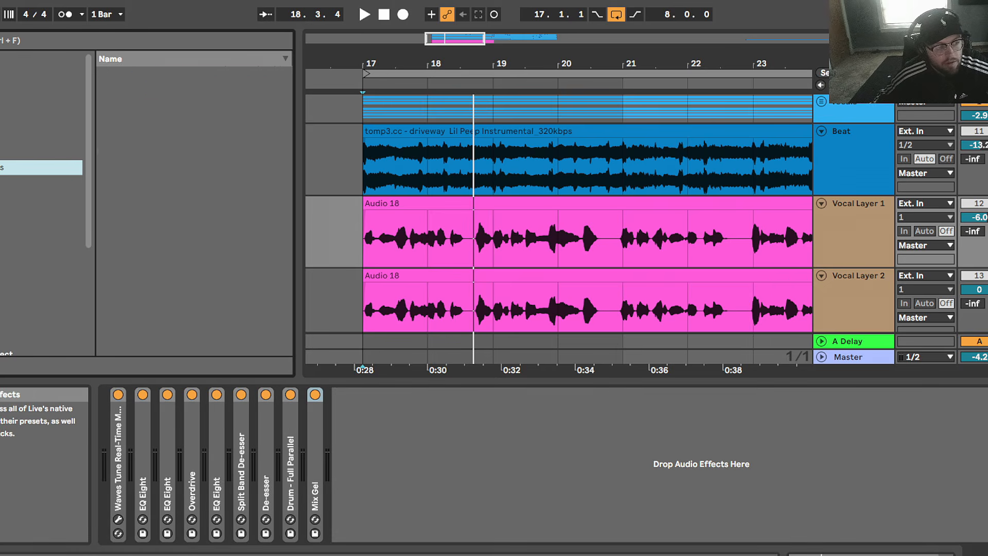
scroll(268, 111, "up", 3)
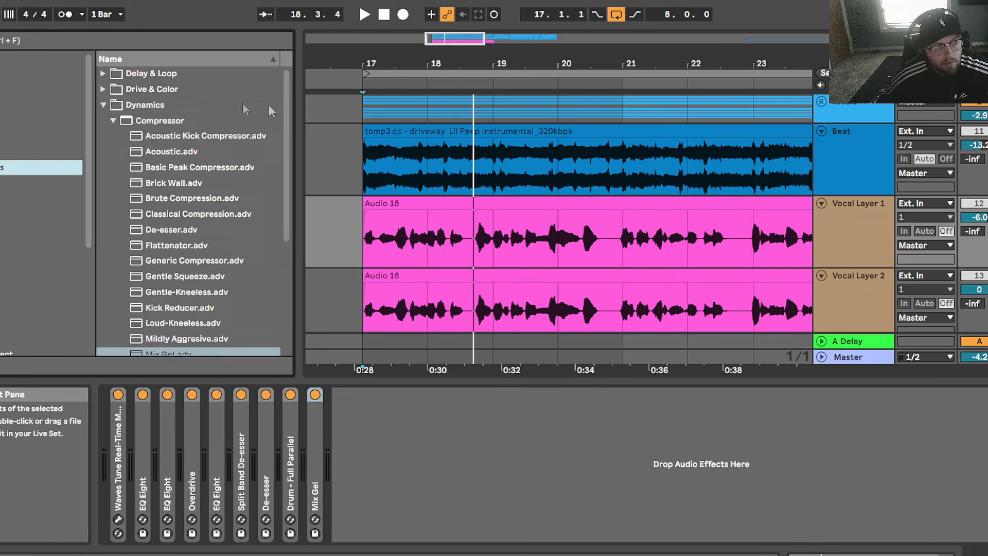
left_click(104, 105)
left_click(103, 167)
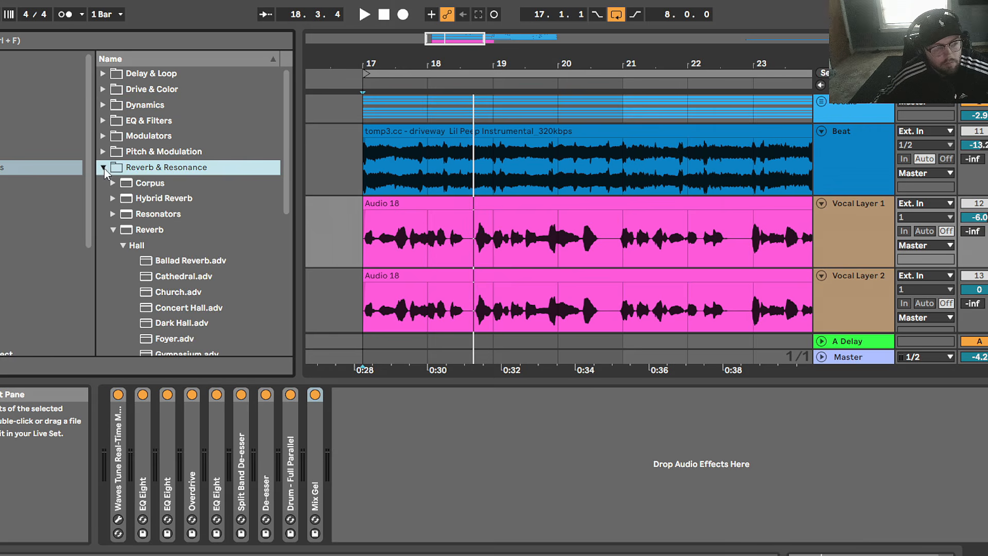
left_click(140, 231)
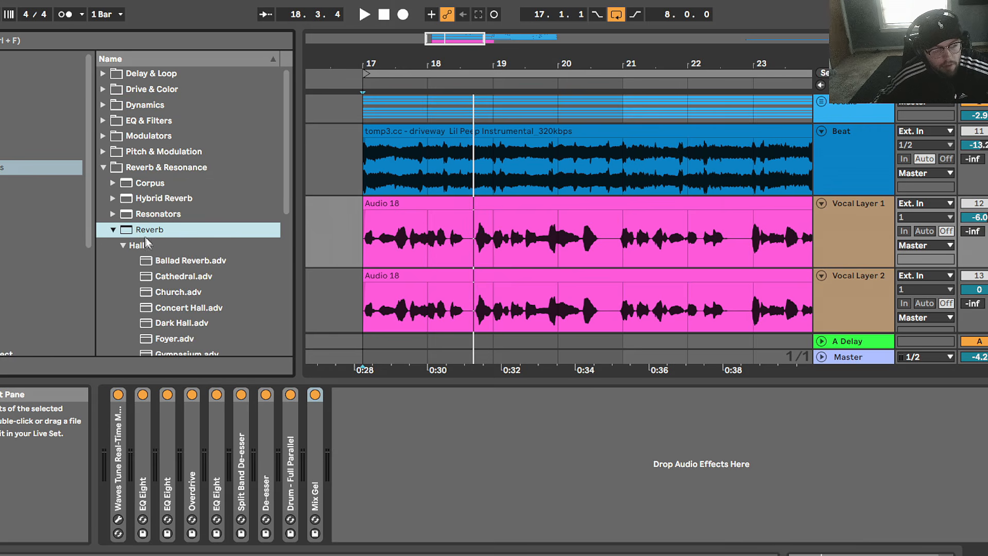
left_click(146, 243)
left_click_drag(289, 184, 252, 294)
left_click_drag(191, 332, 437, 425)
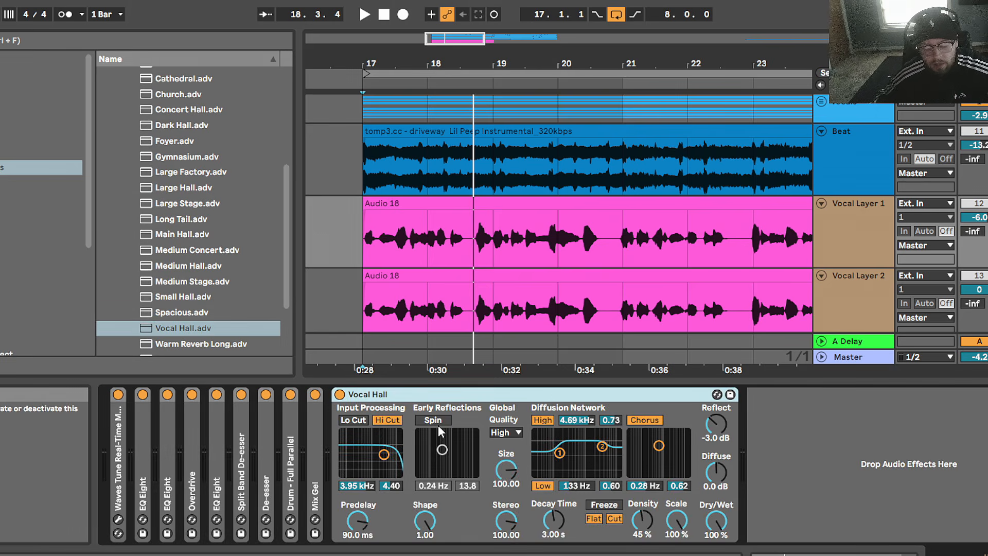
Enable the Vocal Hall reverb's Lo Cut, setting the input filter to 1.77 kHz and 3.69, Predelay 9.64 ms, Decay Time 4.55 s, Dry/Wet 23%.
left_click(353, 421)
left_click_drag(383, 455, 377, 457)
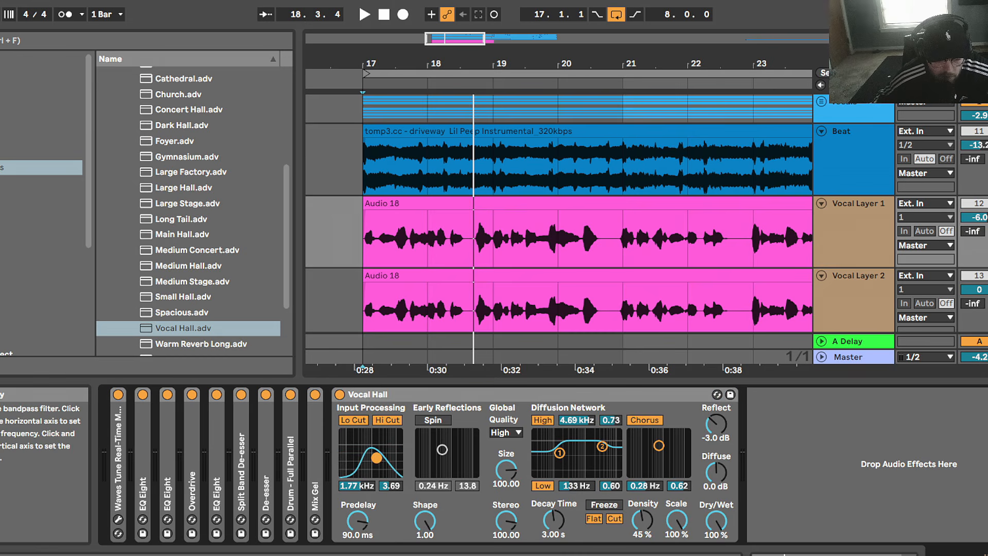
left_click_drag(358, 521, 357, 538)
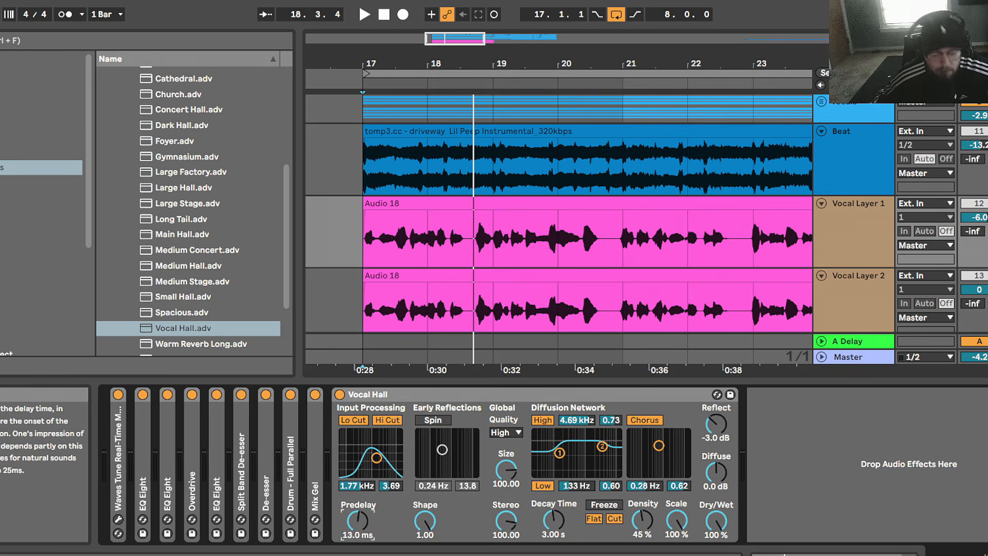
left_click(555, 520)
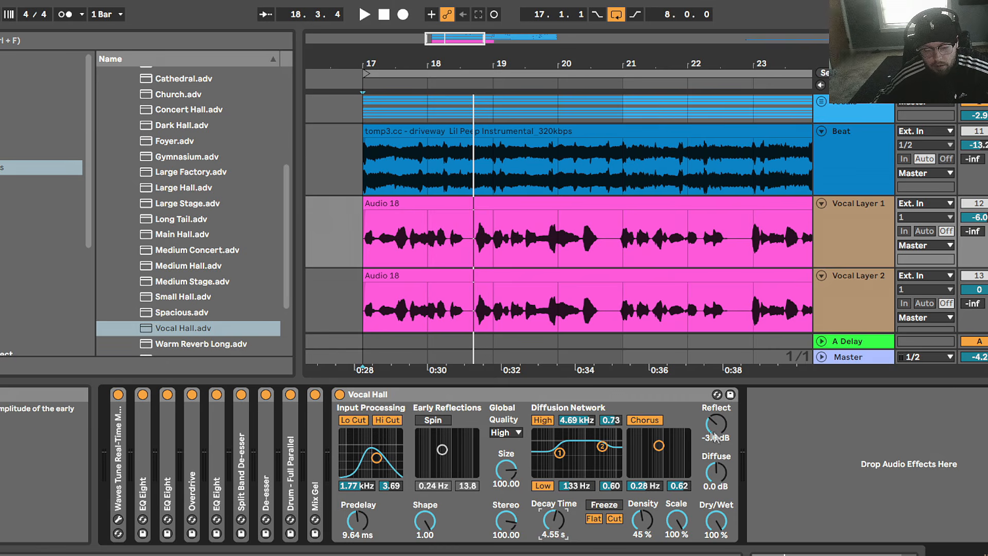
left_click_drag(717, 521, 716, 540)
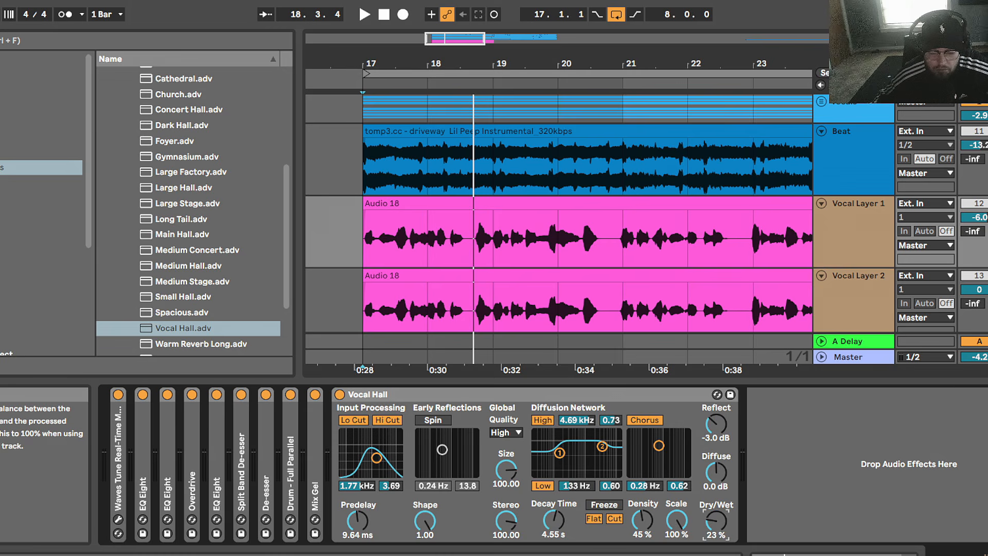
Set the Vocal Hall reverb's Dry/Wet to 17% while auditioning the vocal.
key("space")
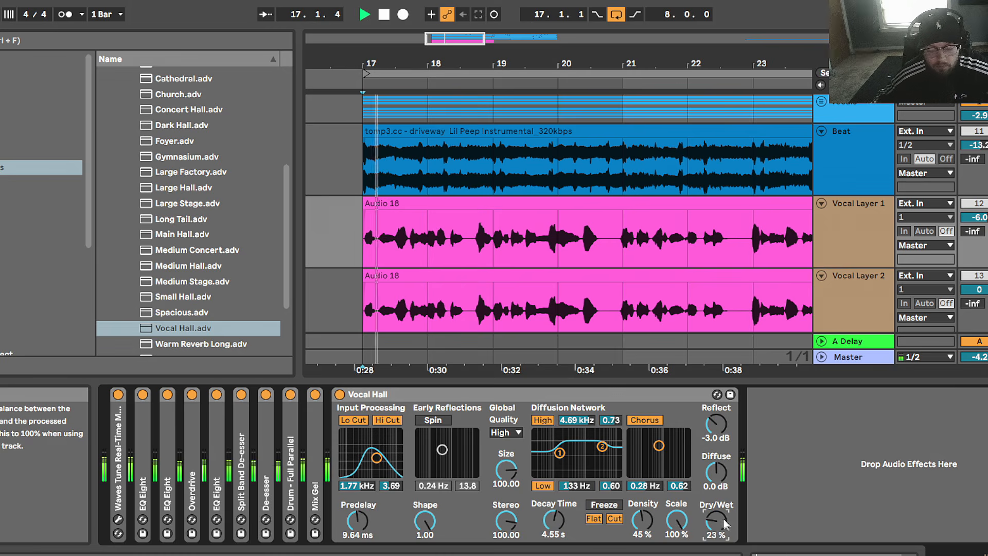
left_click_drag(716, 521, 716, 525)
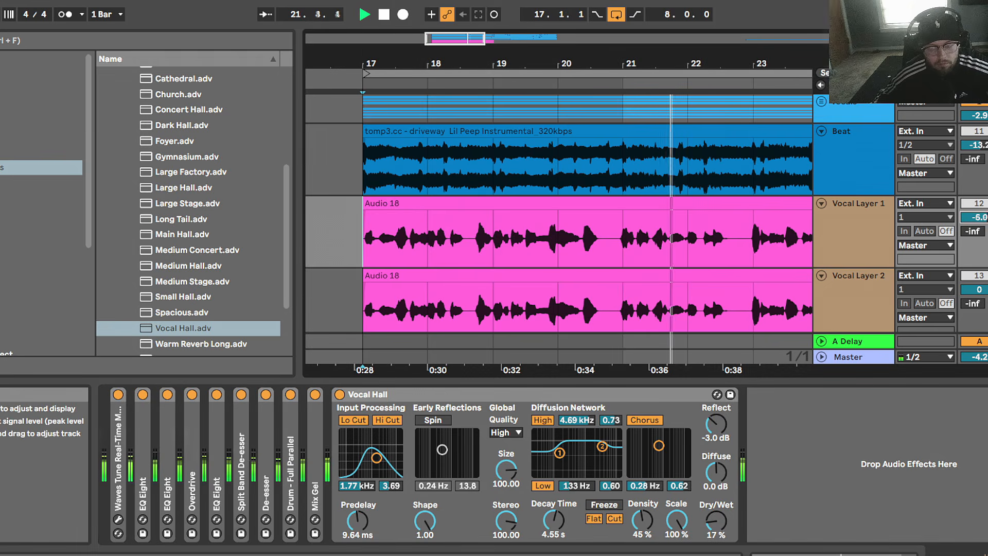
key("space")
left_click(462, 398)
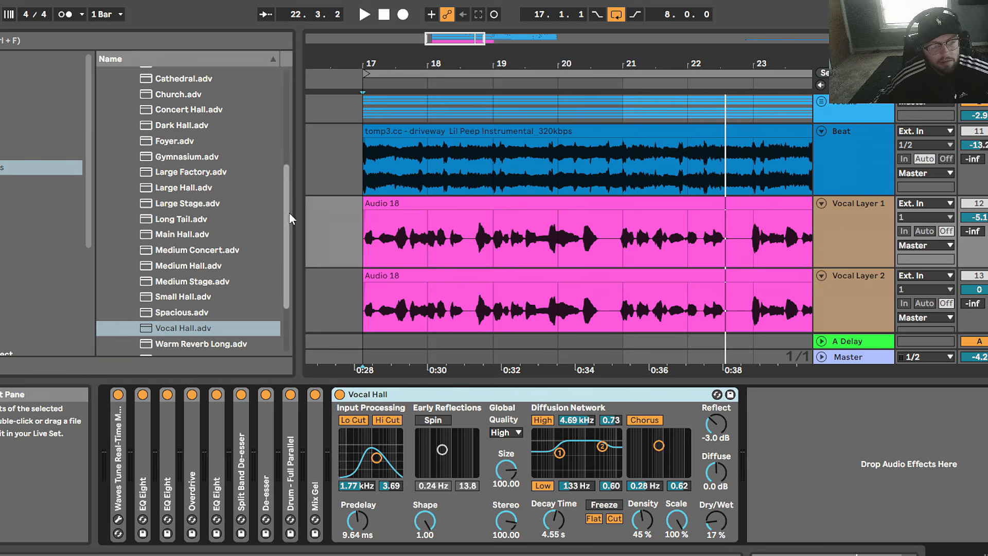
Add an EQ Eight after the Vocal Hall reverb and make its first band a steep low cut around 100 Hz.
left_click_drag(288, 212, 290, 122)
left_click(104, 149)
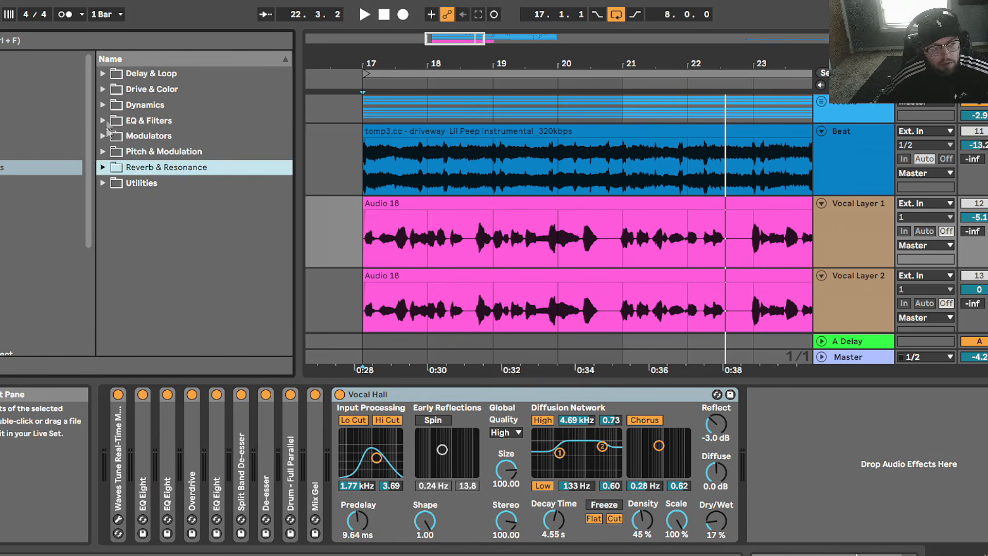
left_click(105, 117)
left_click_drag(142, 170, 829, 496)
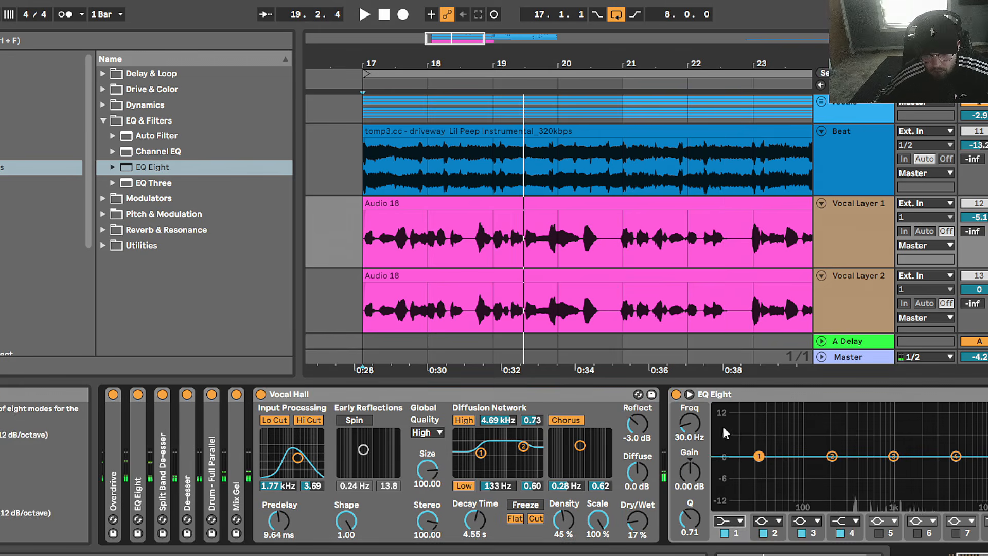
left_click_drag(758, 468, 803, 467)
key("space")
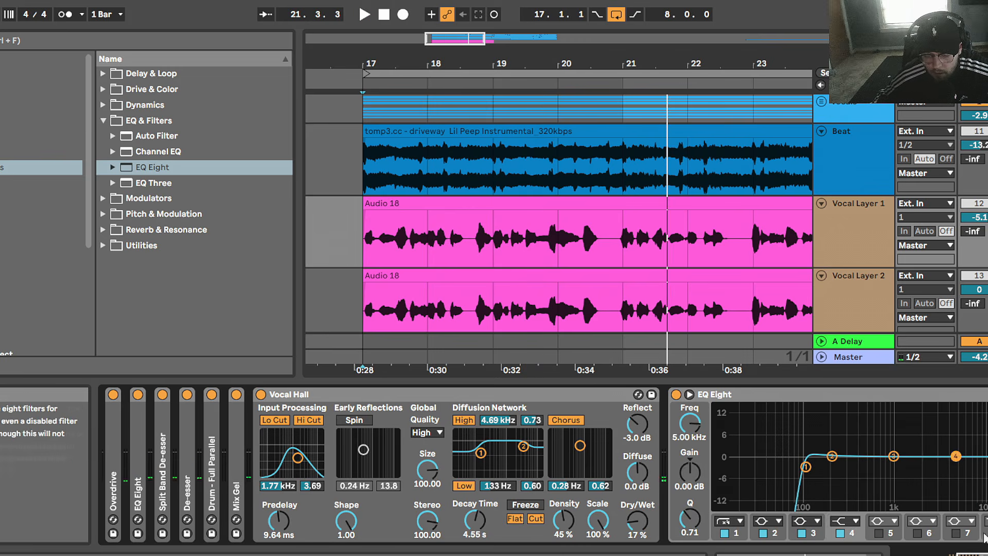
Enable the last EQ Eight's high cut at 15.0 kHz and set band 4 to 10.4 kHz, -4.34 dB, Q 5.02.
left_click(987, 534)
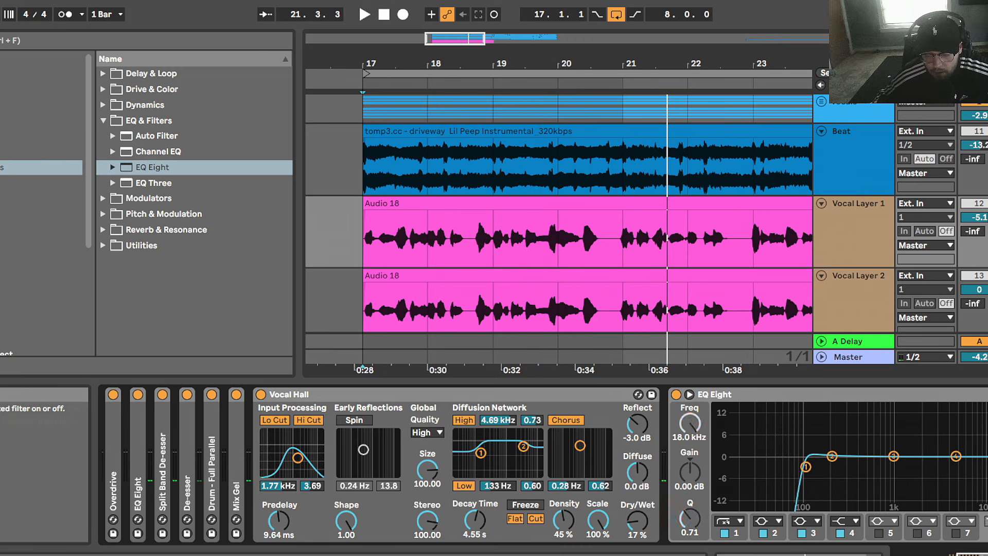
left_click_drag(987, 457, 986, 455)
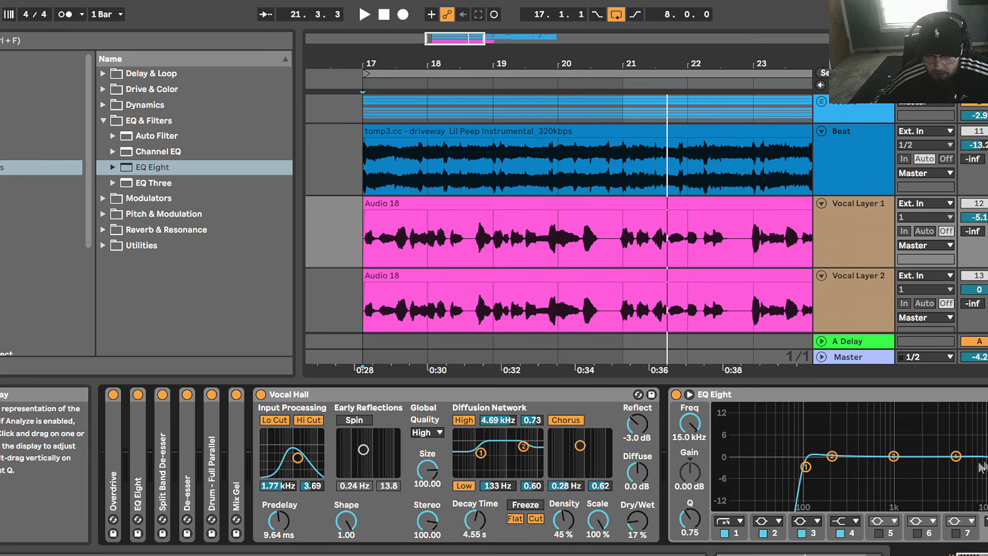
left_click(955, 457)
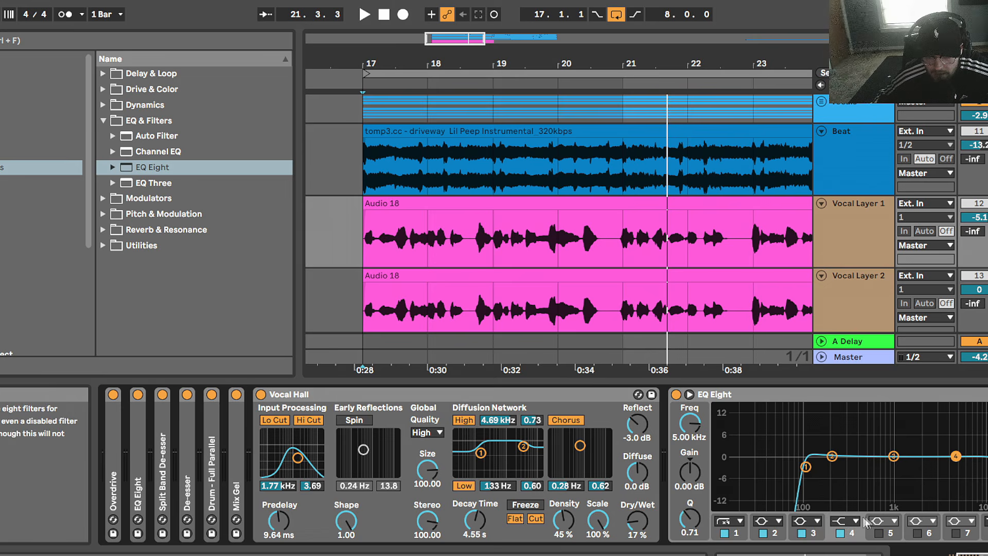
left_click_drag(692, 525, 692, 507)
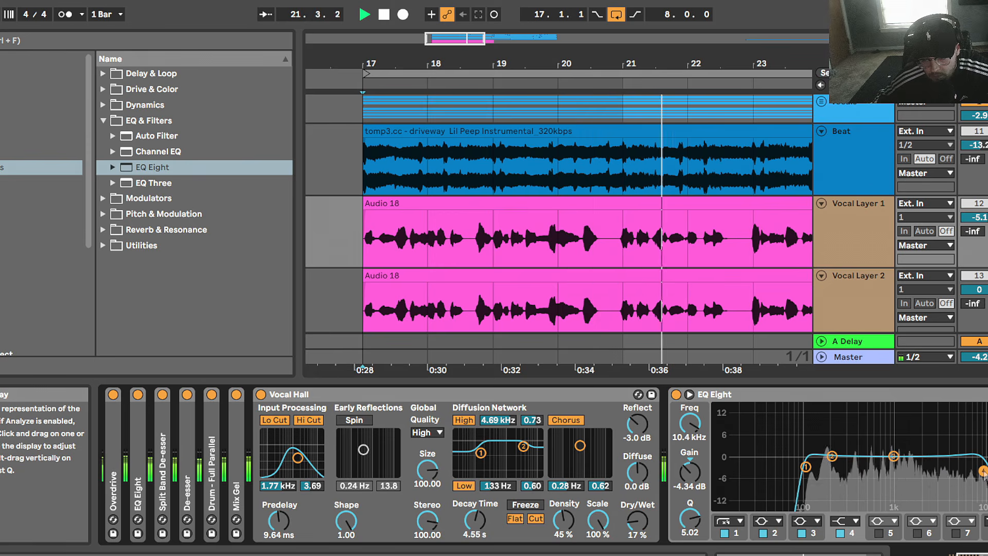
Sweep band 3 of the last EQ Eight with a boost, then set it to 3.83 kHz, -3.10 dB, Q 5.02.
left_click(893, 455)
key("space")
left_click_drag(691, 524, 691, 496)
left_click_drag(894, 456, 916, 455)
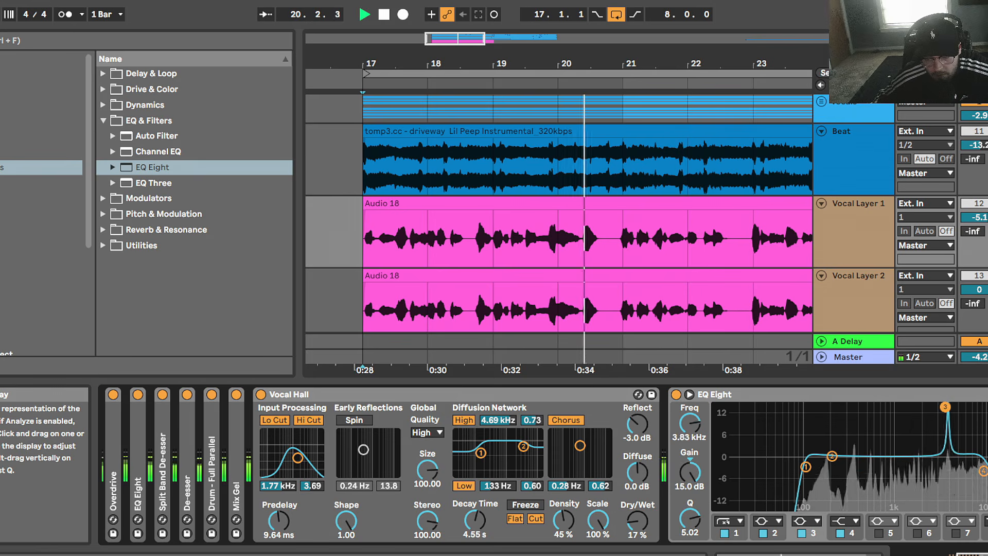
left_click_drag(946, 407, 944, 467)
key("space")
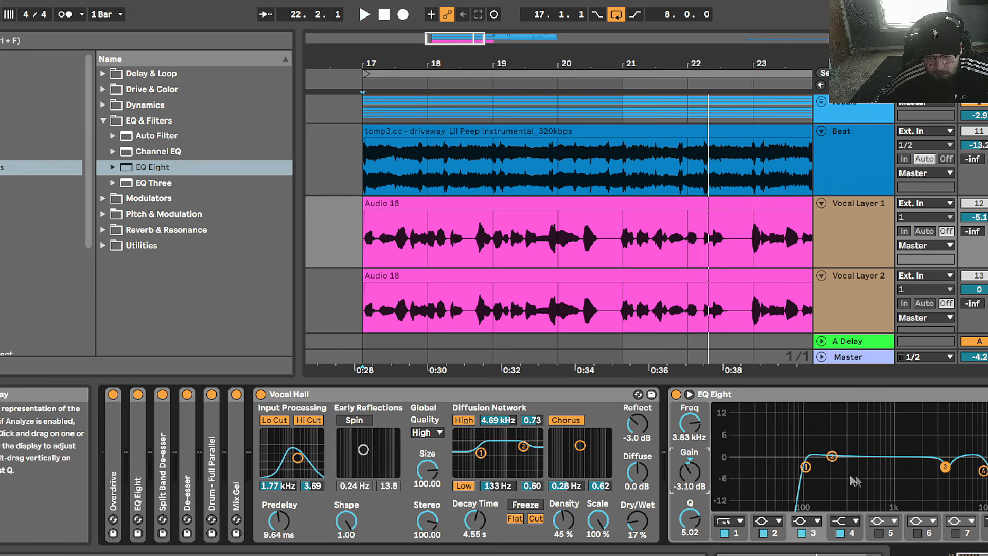
Enable band 5 of the last EQ Eight, sweep it with a boost, and set it to 825 Hz, -2.38 dB, Q 1.65.
left_click(878, 533)
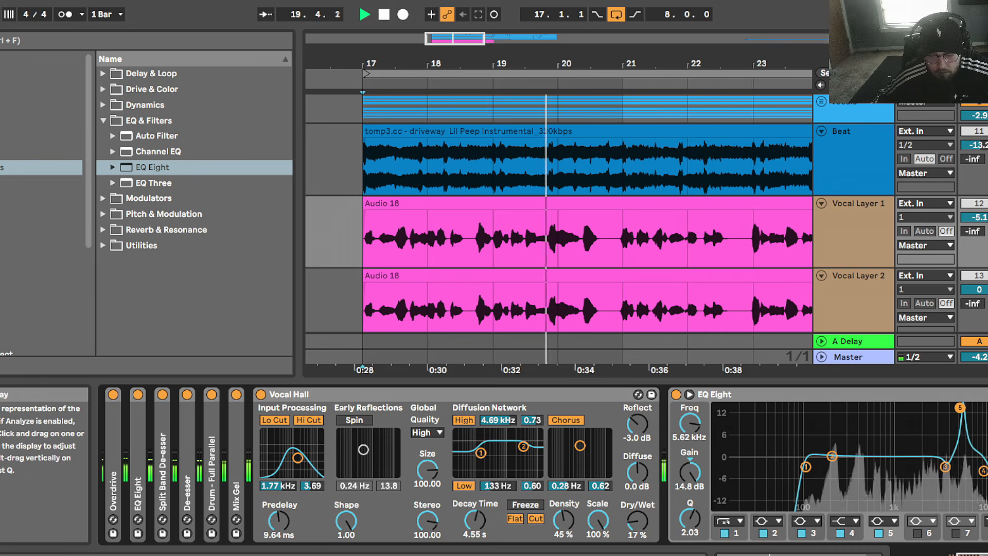
left_click_drag(959, 407, 886, 407)
key("space")
left_click_drag(695, 529, 694, 537)
left_click_drag(689, 471, 690, 496)
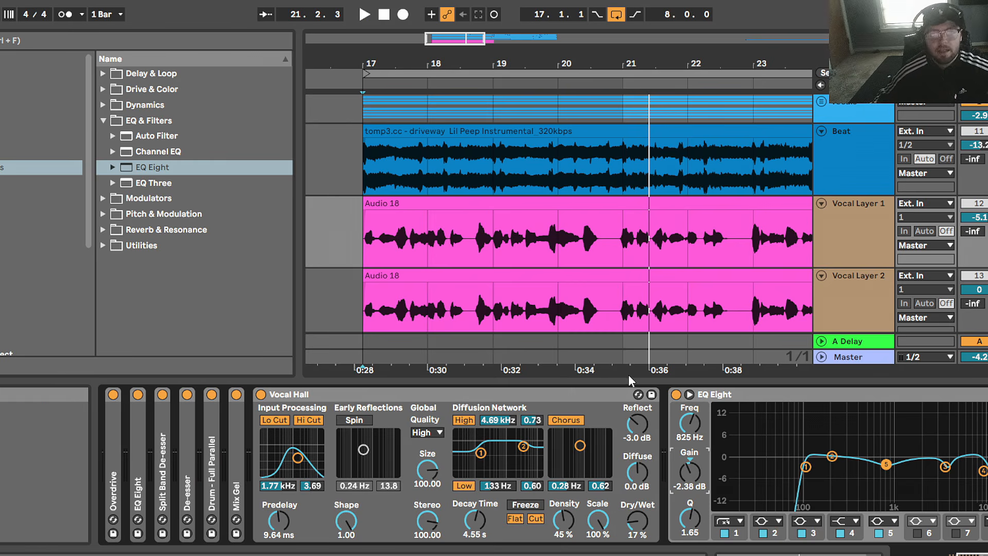
Collapse the last EQ Eight and add Echo's Ping Pong Wide preset from Clean Delay between it and Vocal Hall.
double_click(747, 397)
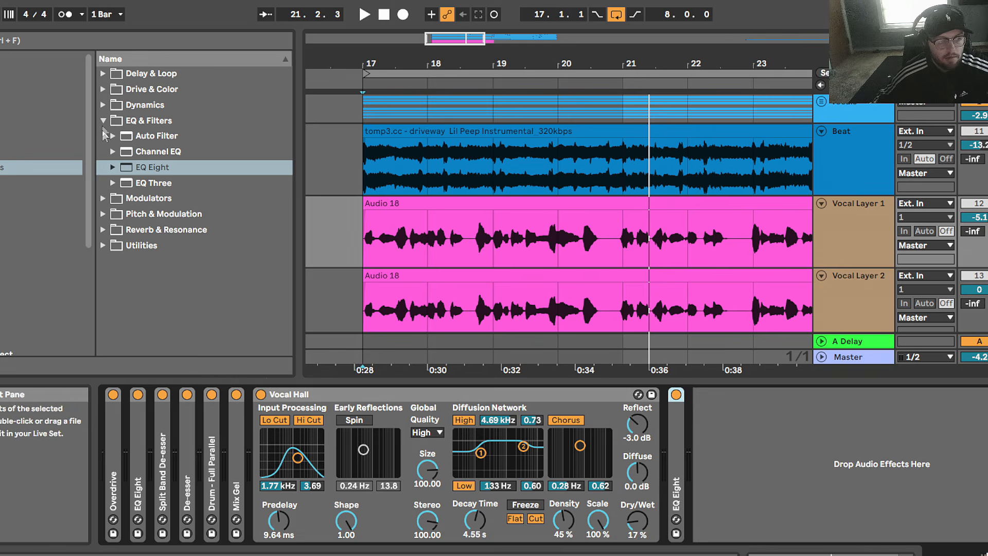
left_click(103, 73)
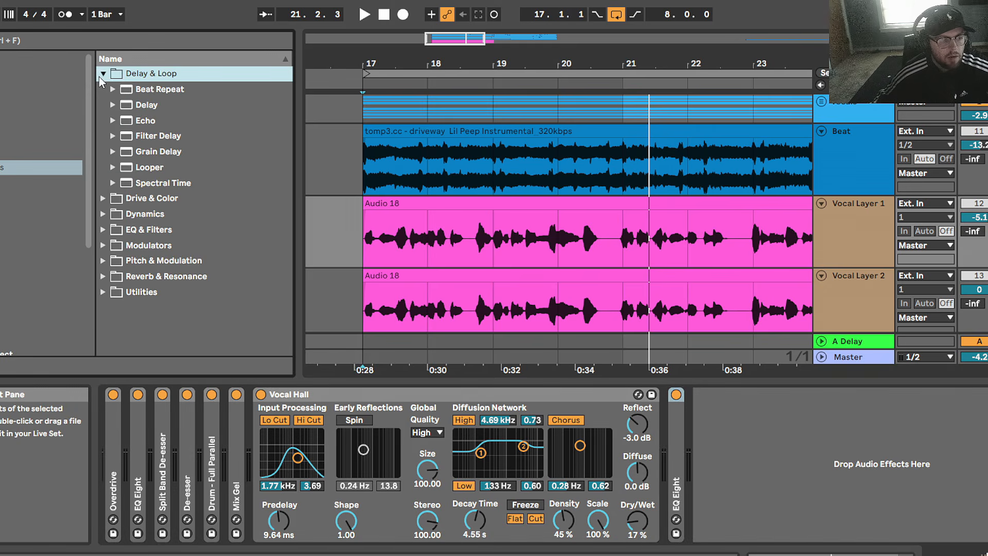
left_click(114, 121)
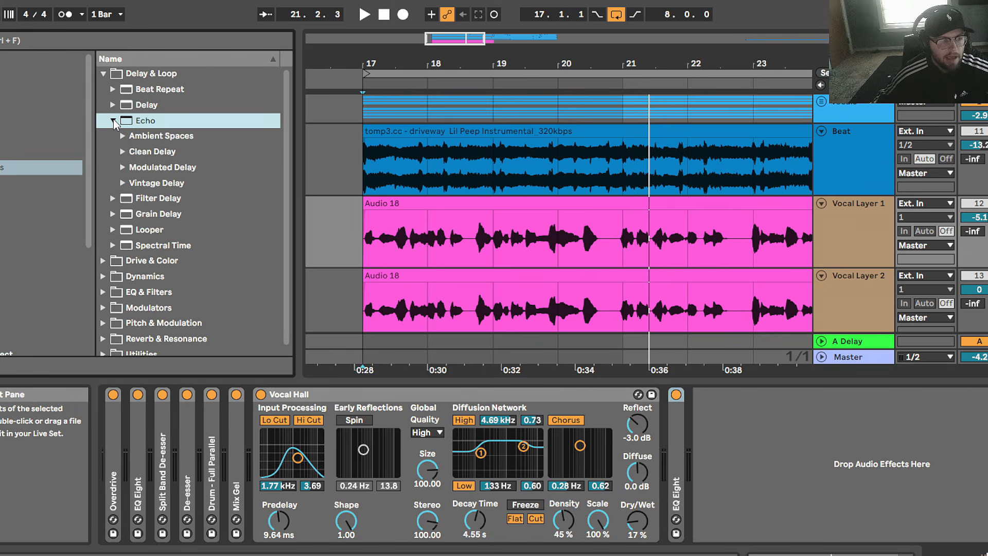
left_click(124, 151)
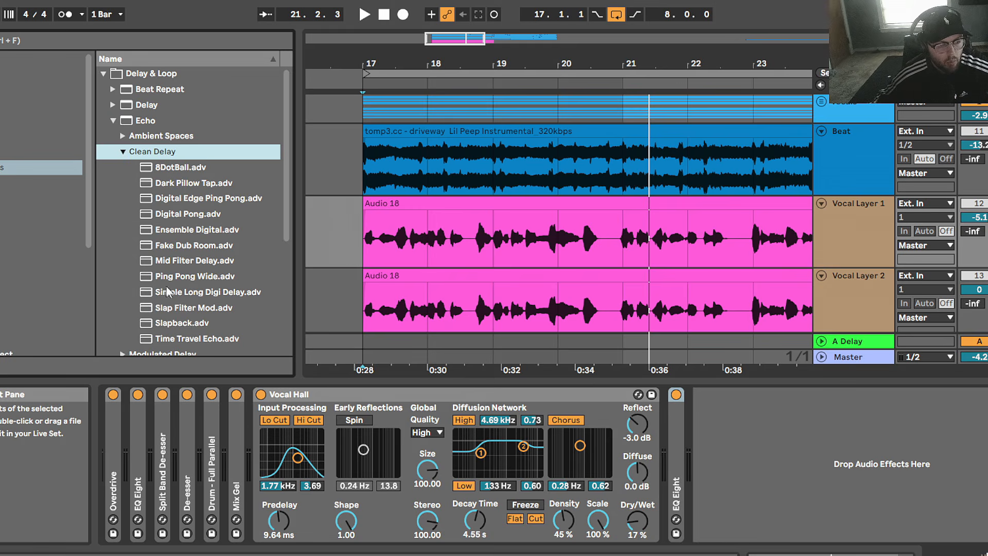
double_click(175, 277)
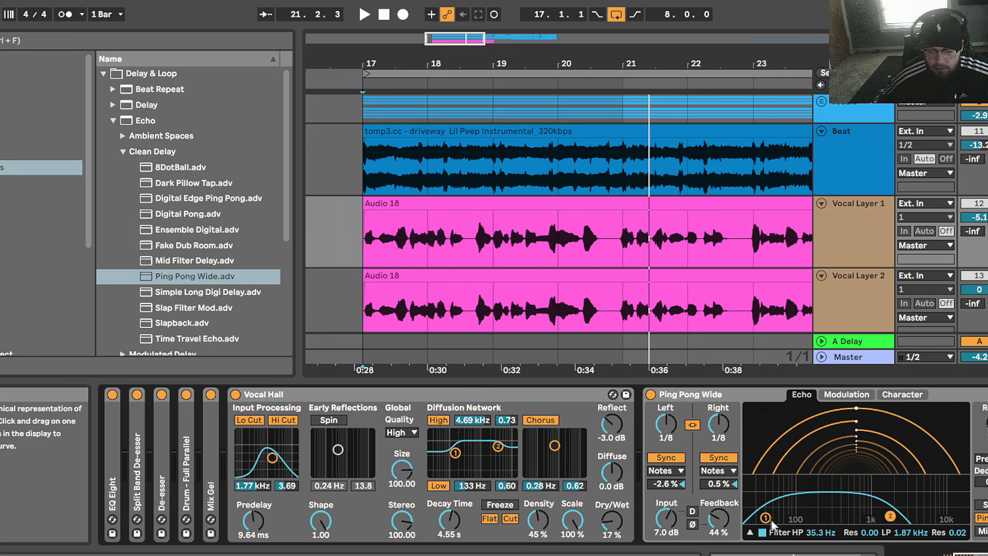
Set Ping Pong Wide's filter to HP 1.48 kHz and LP 1.82 kHz, and both delay sides to 1/2 Notes with 0.0% offset.
left_click_drag(808, 518, 891, 502)
key("space")
left_click(729, 471)
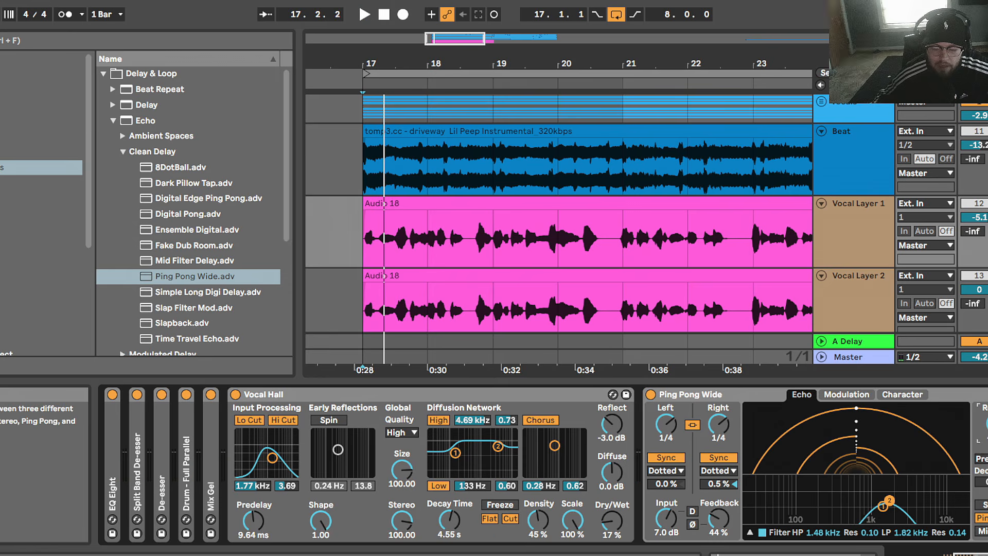
left_click(983, 505)
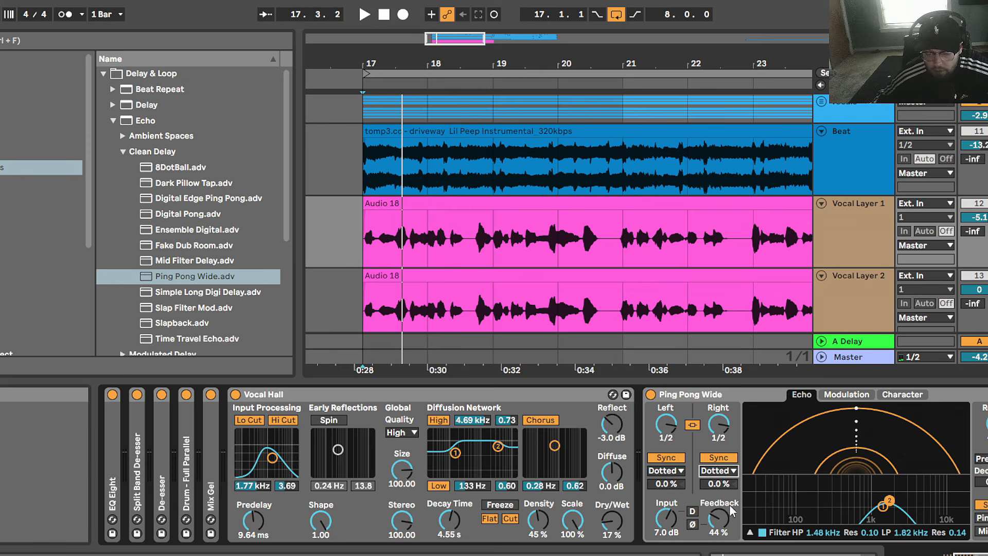
left_click(717, 485)
key("space")
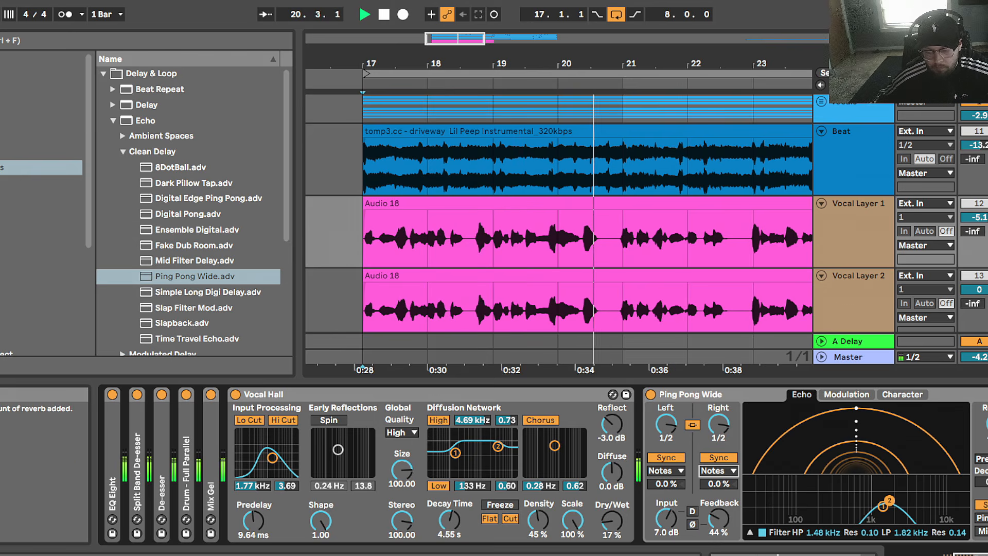
key("space")
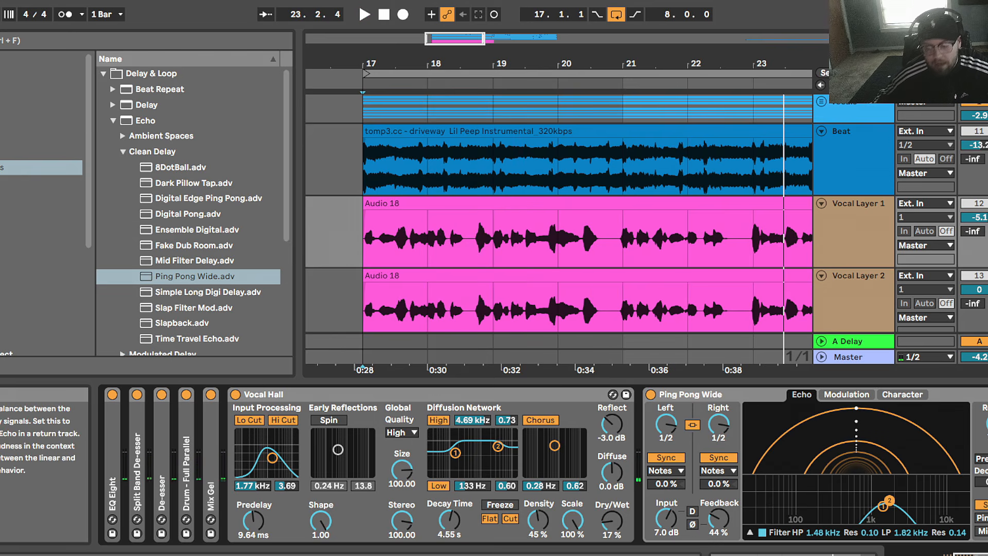
Collapse Ping Pong Wide and Vocal Hall, and group every device on Vocal Layer 1 into one audio effect rack.
double_click(715, 396)
double_click(478, 399)
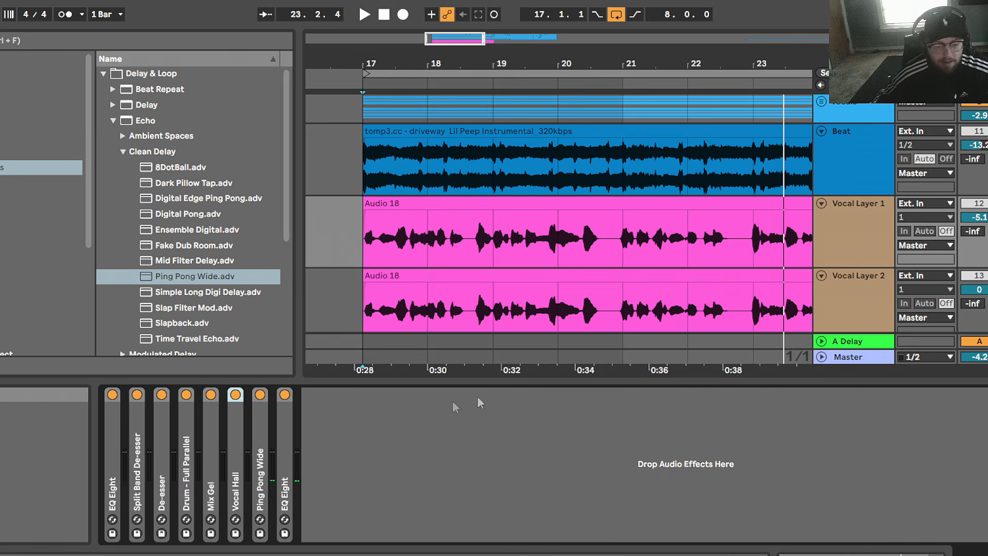
scroll(102, 517, "up", 3)
left_click(118, 476)
left_click(388, 455, "shift")
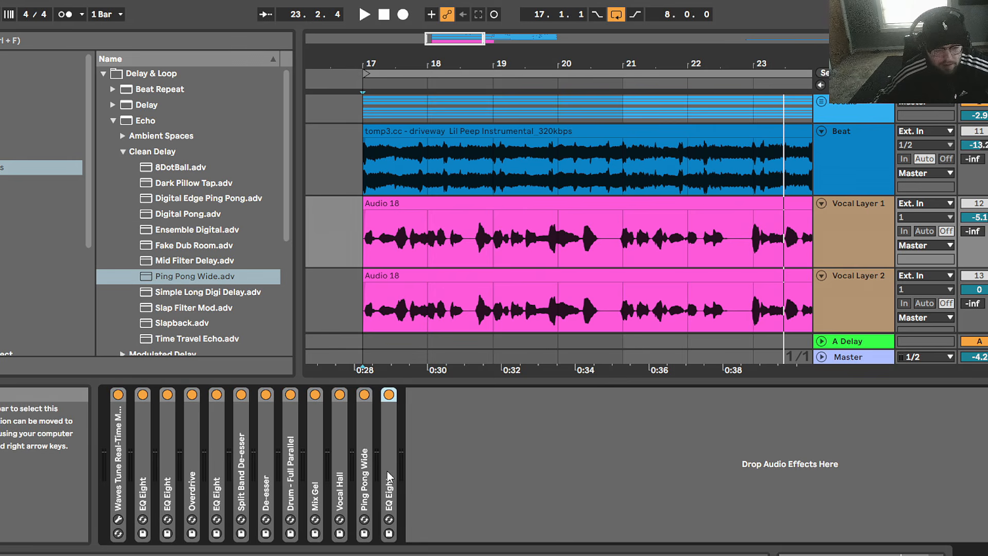
left_click(116, 463, "shift")
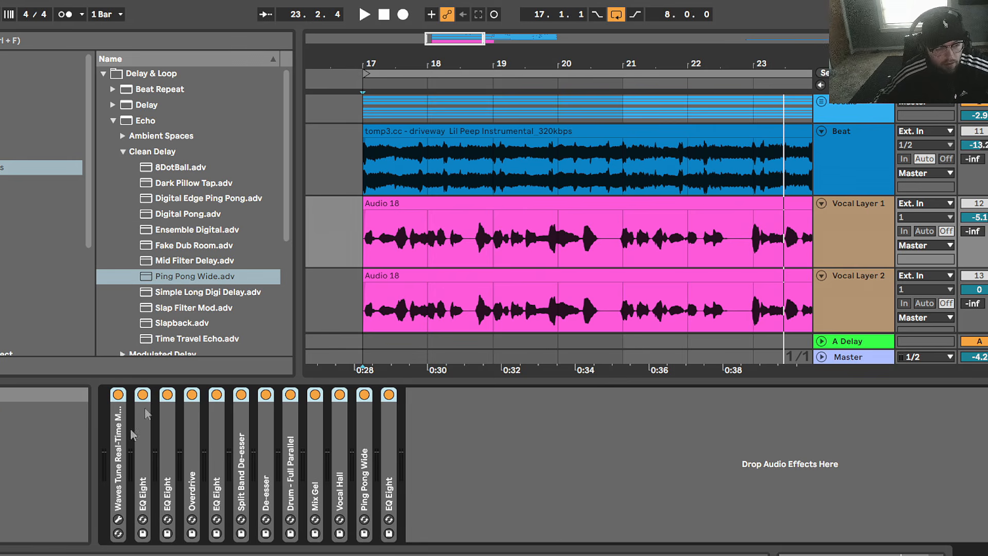
key("ctrl+g")
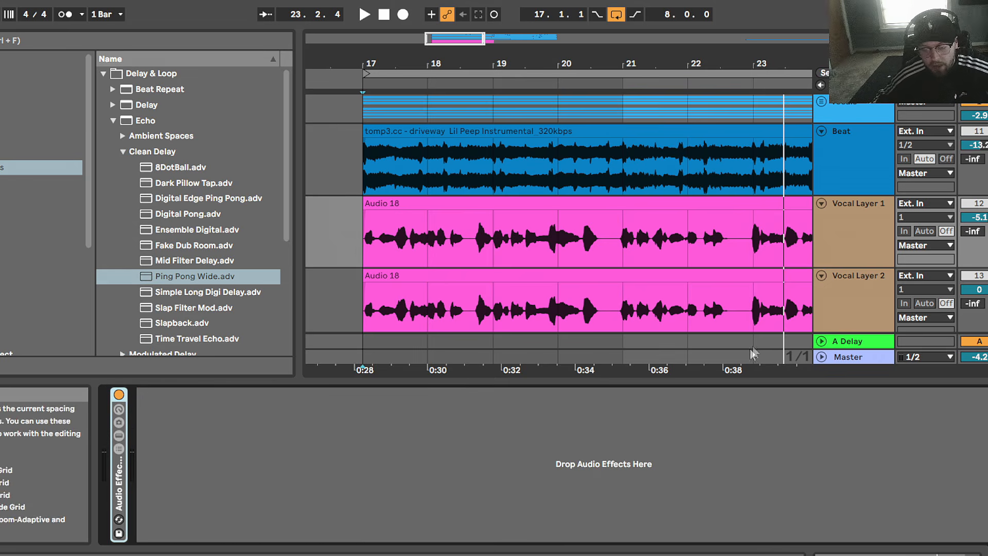
Copy the audio effect rack from Vocal Layer 1 onto Vocal Layer 2.
left_click(850, 248)
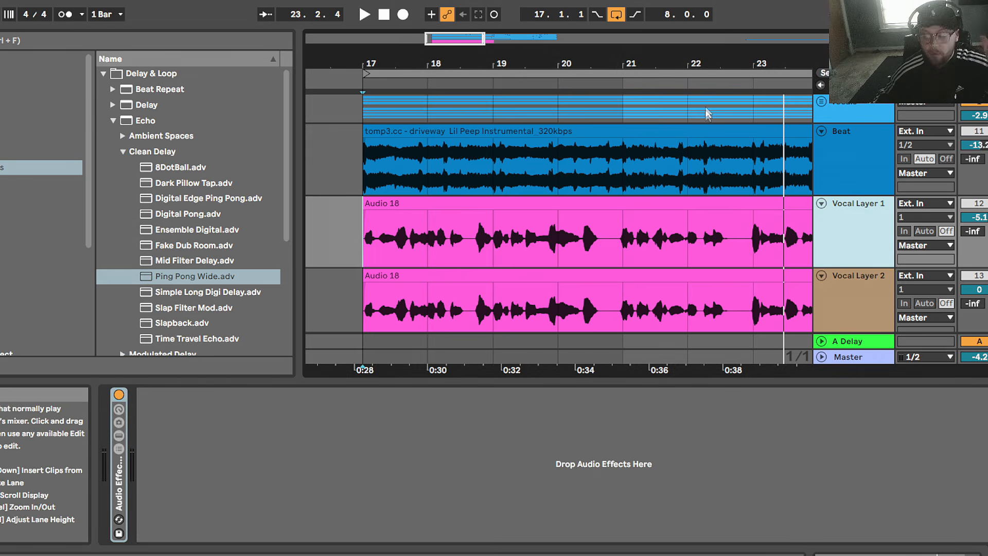
left_click_drag(672, 68, 672, 55)
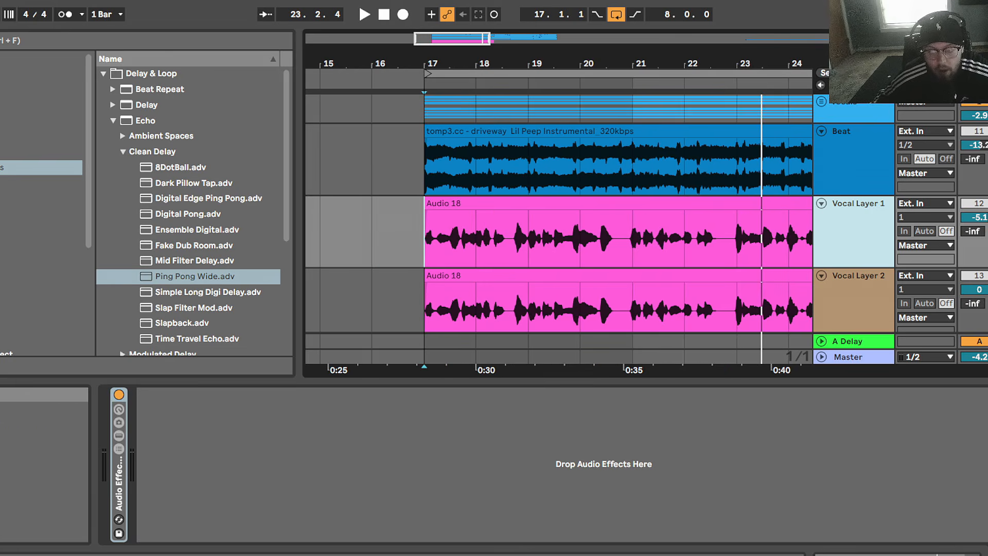
key("ctrl+d")
key("ctrl+d")
key("ctrl+d")
key("ctrl+d")
scroll(824, 169, "up", 5)
left_click(824, 169)
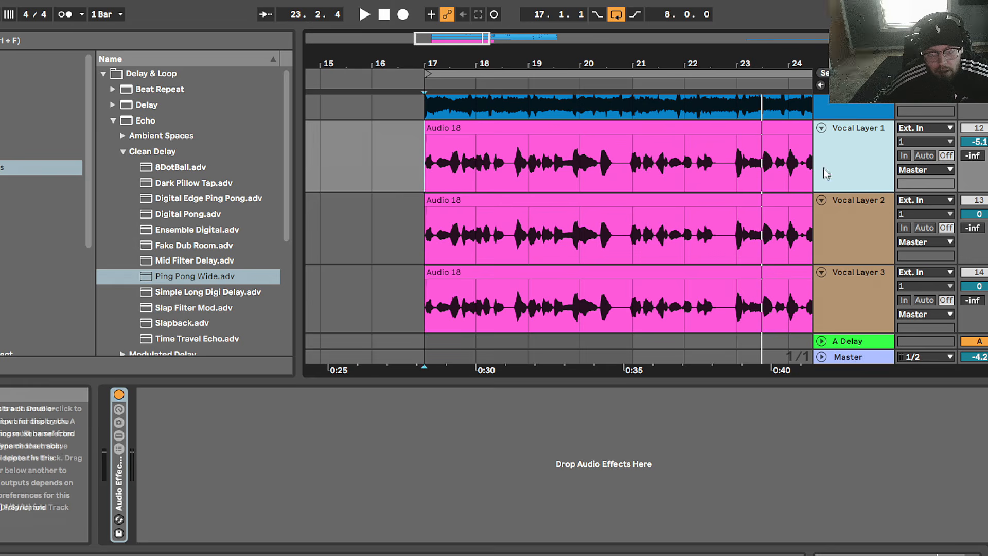
left_click(874, 215)
left_click(682, 425)
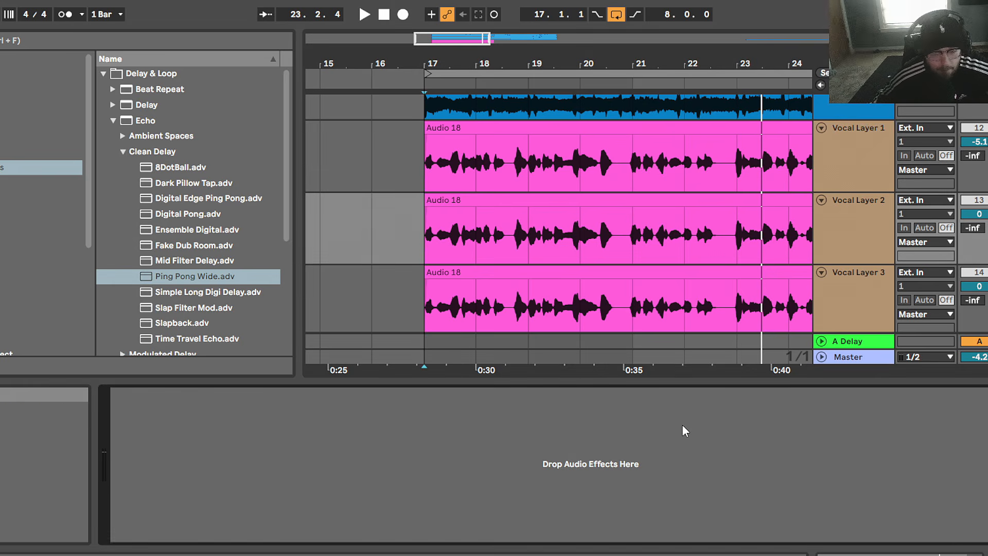
key("ctrl+v")
left_click(835, 221)
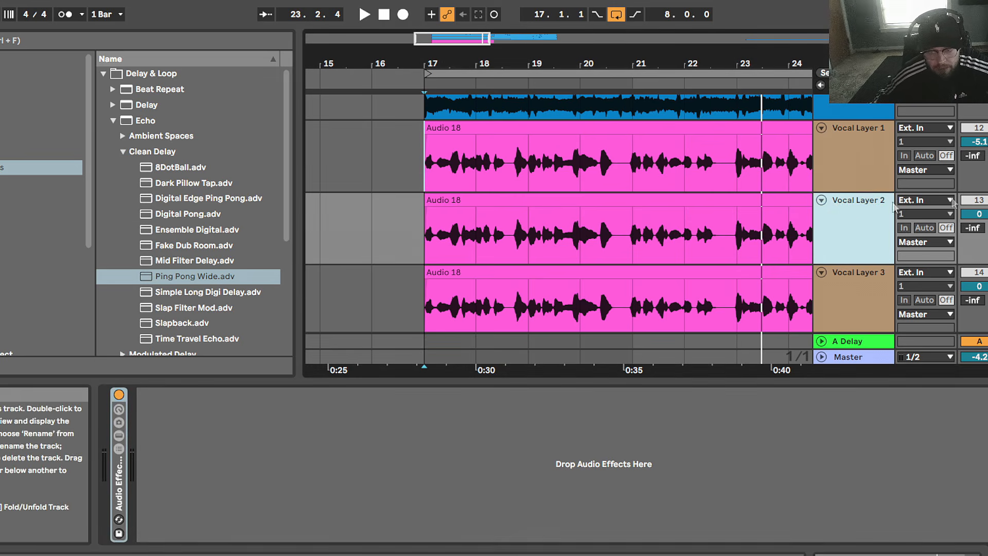
Paste the audio effect rack onto Vocal Layer 3, Vocal Layer 4 and Vocal Layer 5.
scroll(837, 224, "down", 3)
left_click(839, 209)
left_click(634, 414)
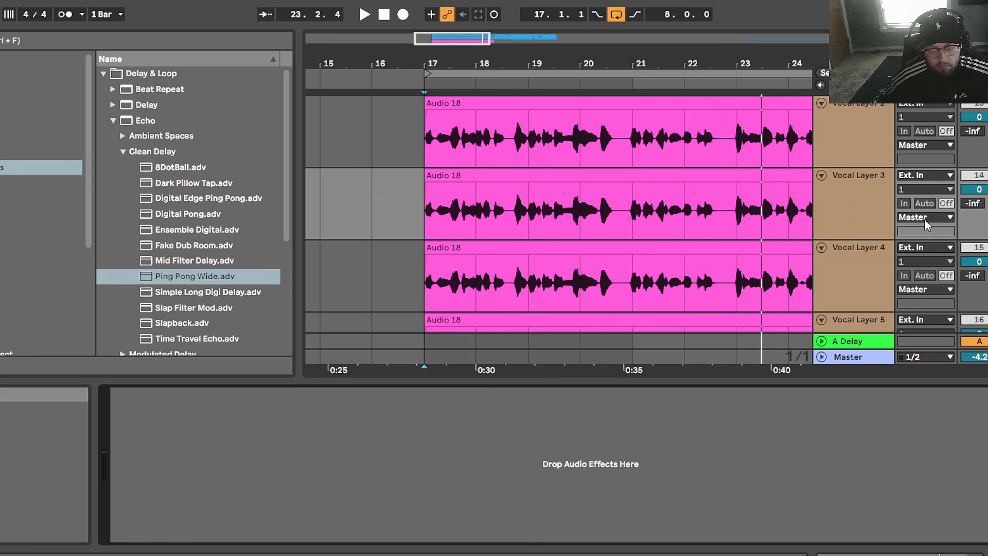
scroll(874, 214, "down", 2)
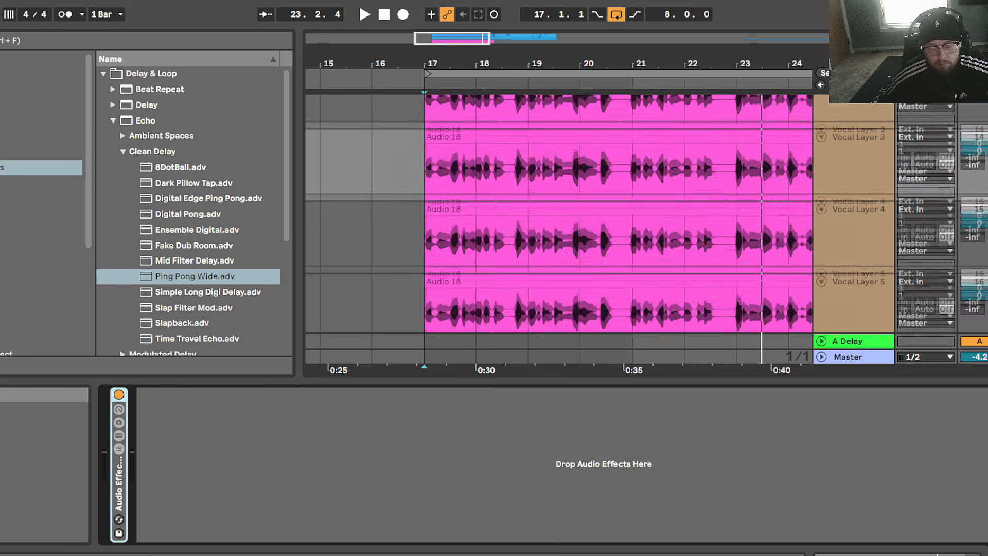
left_click(873, 214)
left_click(486, 474)
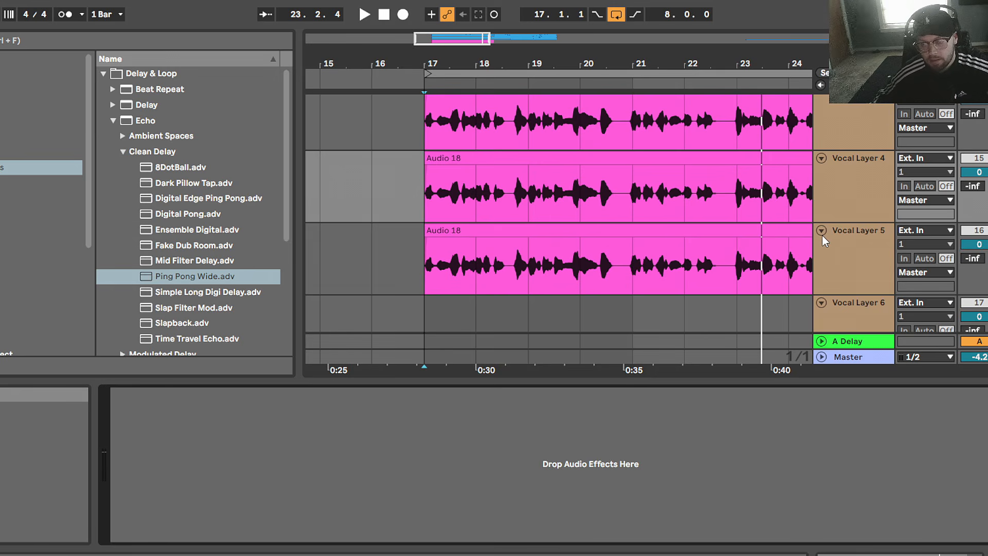
left_click(849, 248)
left_click(593, 465)
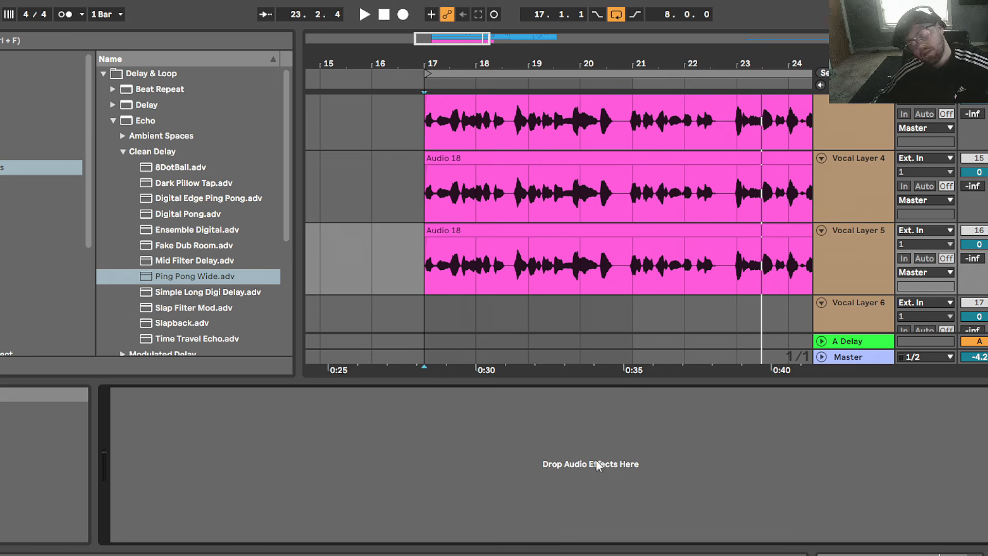
key("ctrl+v")
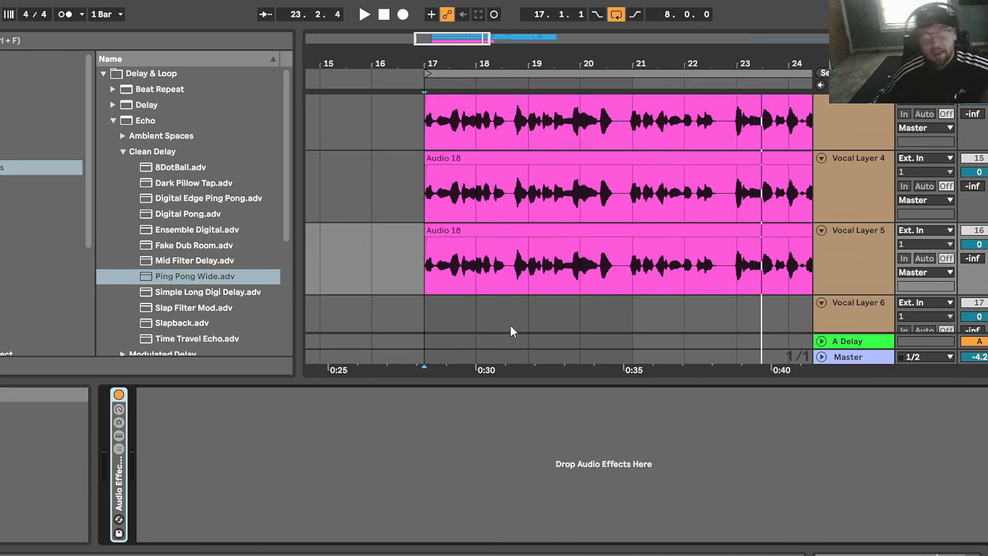
Select the tracks from Vocal Layer 1 through Vocal Layer 6 and group them.
left_click_drag(687, 64, 605, 47)
scroll(606, 196, "up", 1)
scroll(605, 206, "up", 4)
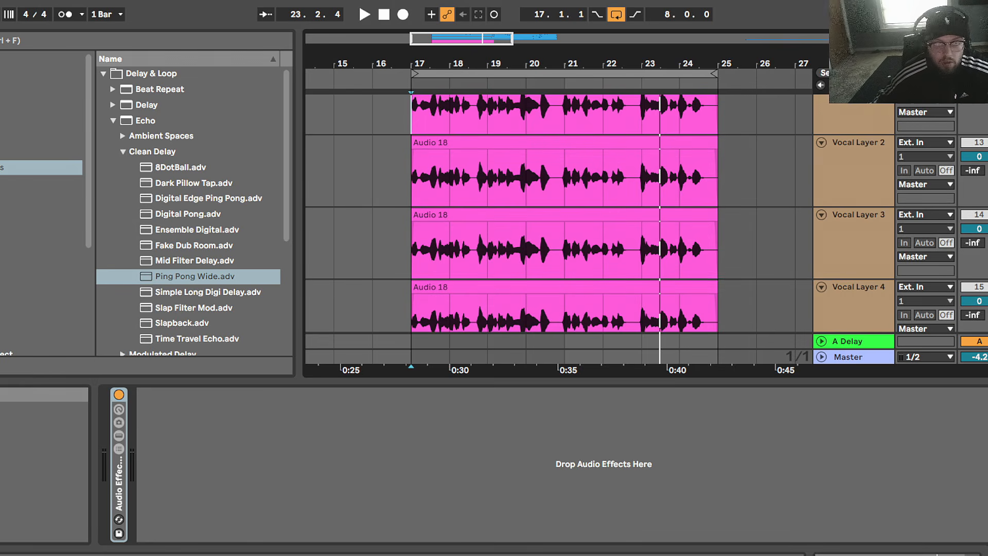
scroll(605, 205, "up", 2)
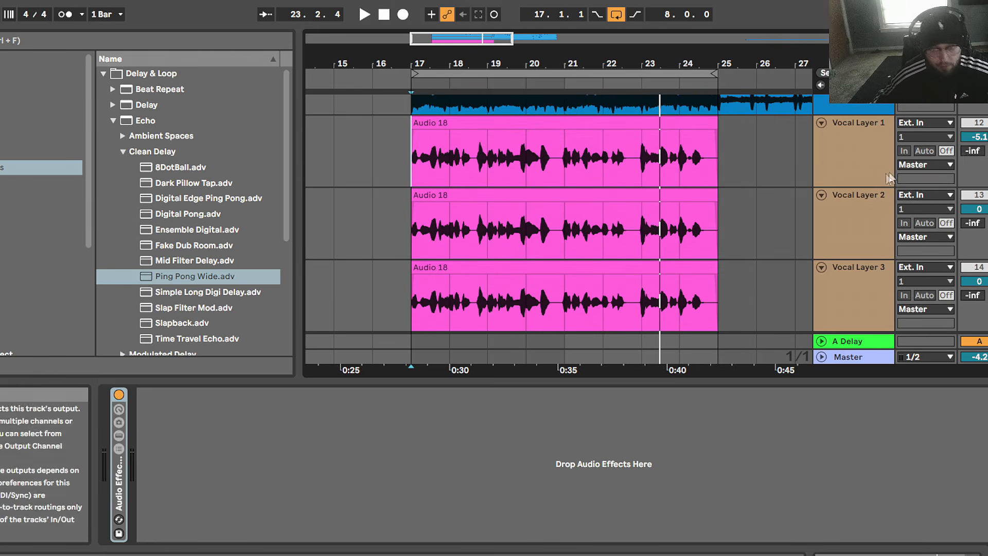
left_click(868, 140)
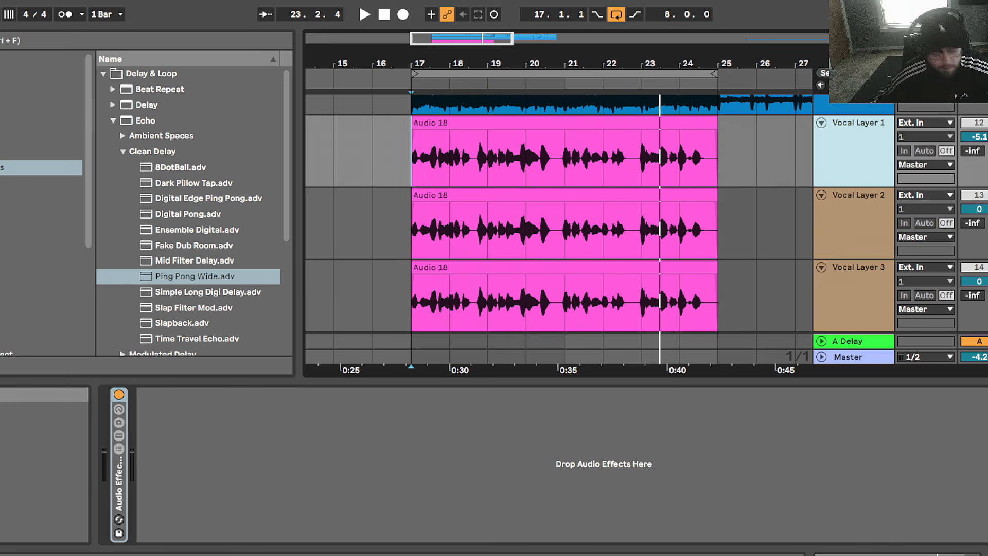
scroll(646, 213, "down", 7)
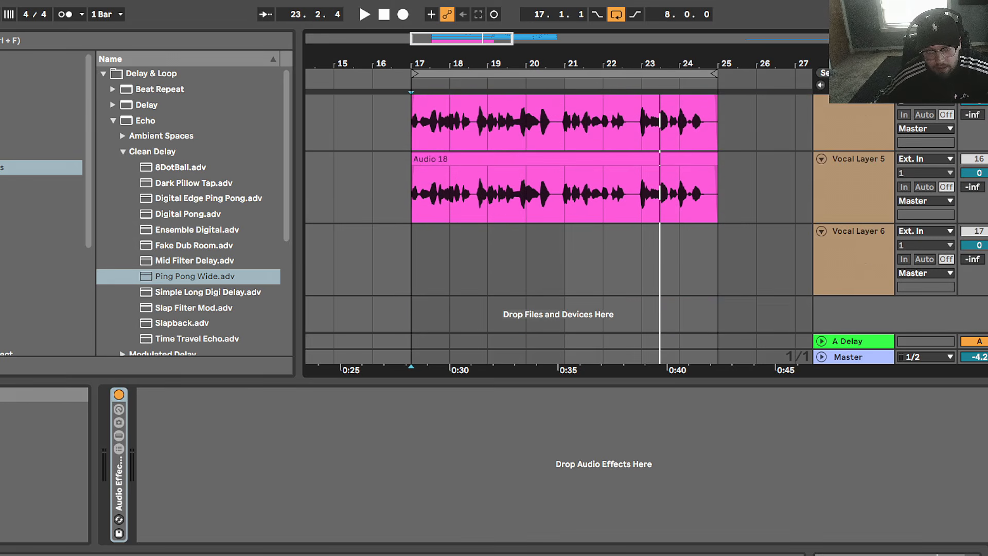
left_click(859, 257, "shift")
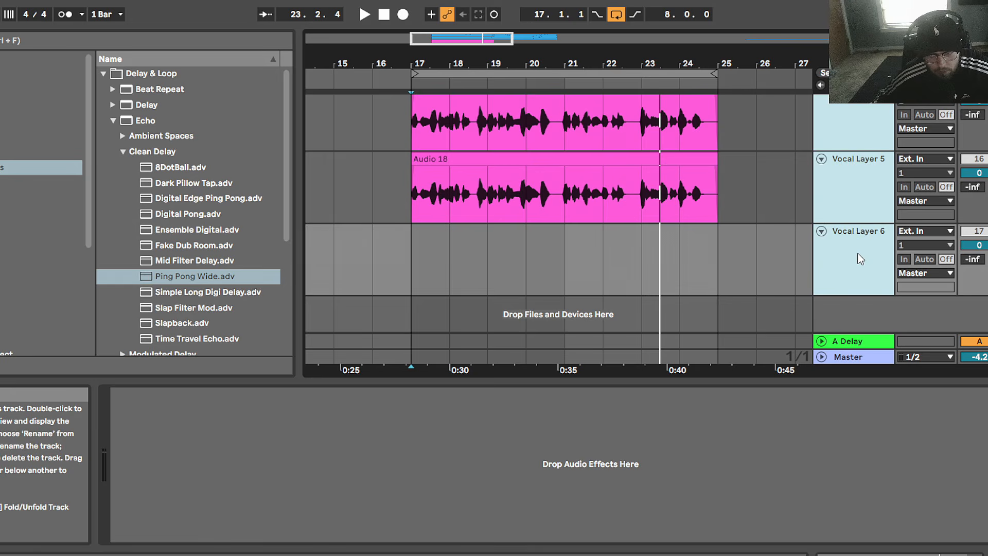
scroll(873, 227, "up", 6)
scroll(874, 227, "down", 5)
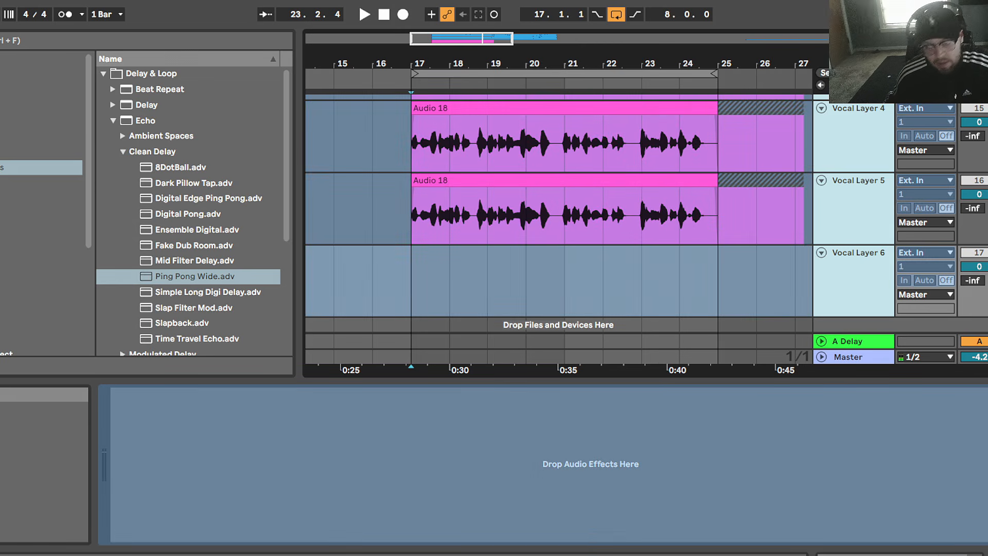
scroll(558, 211, "up", 6)
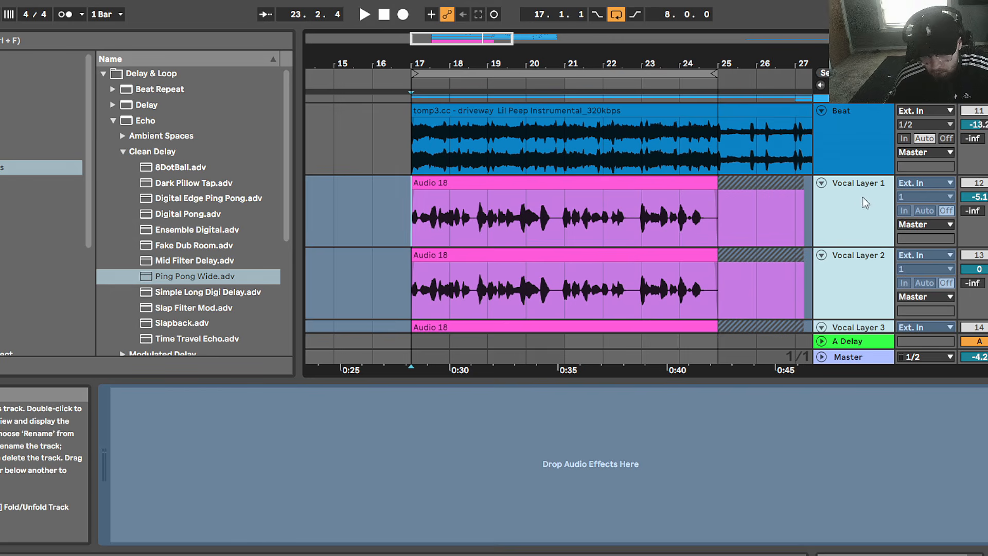
left_click(864, 219)
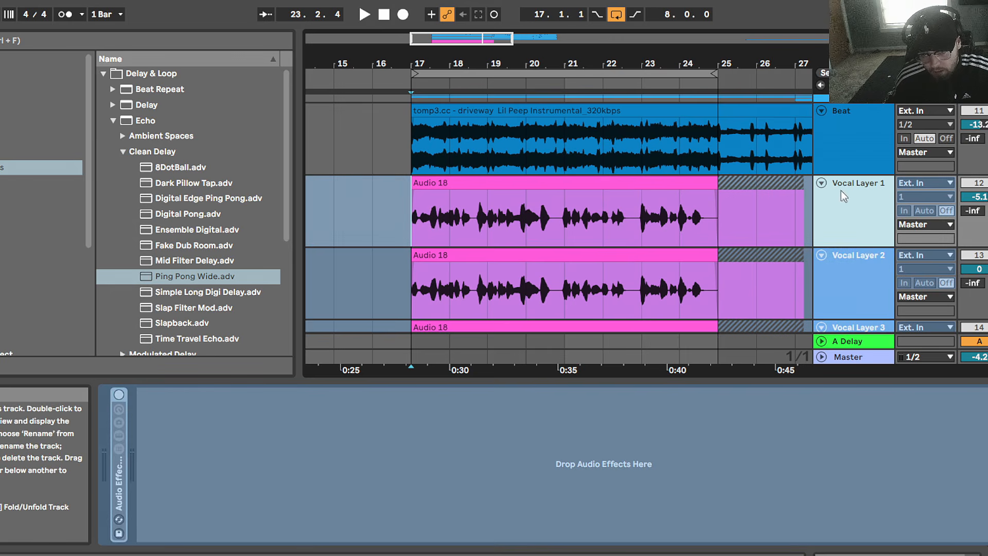
scroll(558, 214, "down", 5)
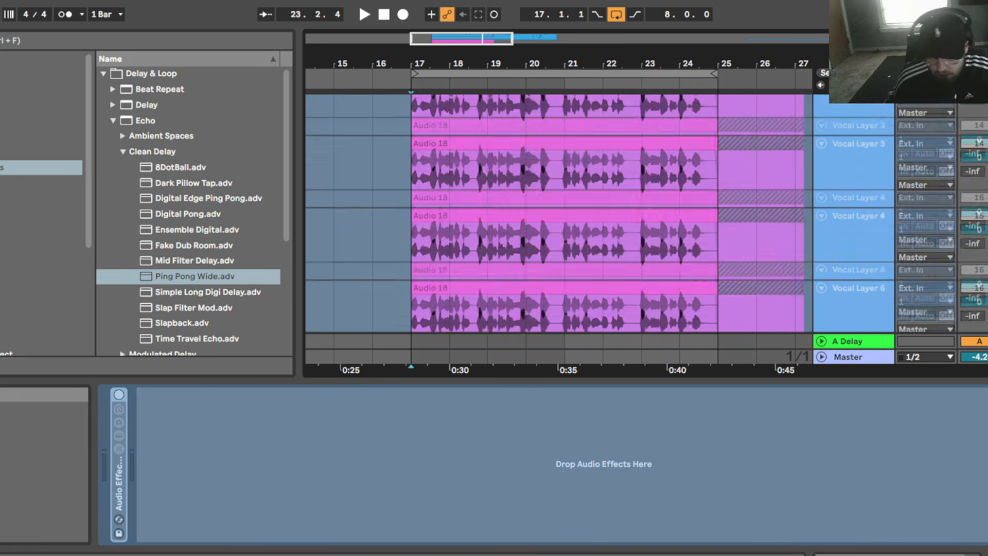
left_click(864, 245)
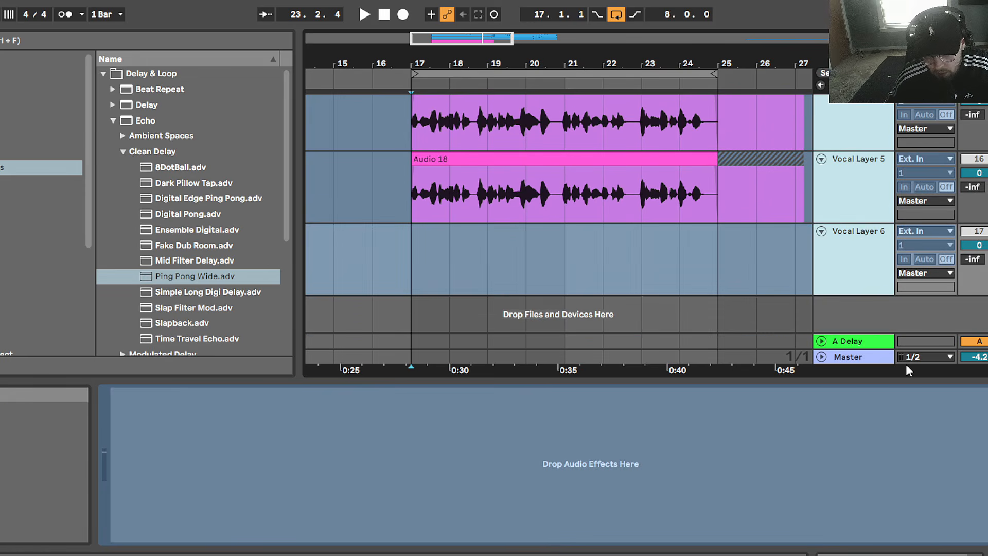
key("ctrl+g")
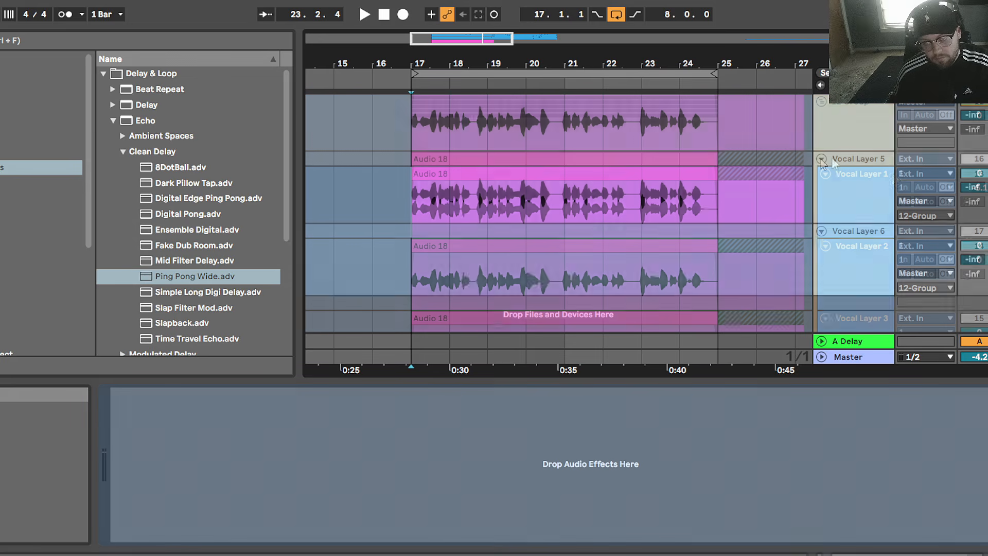
Rename the new track group as Vocals.
left_click(860, 115)
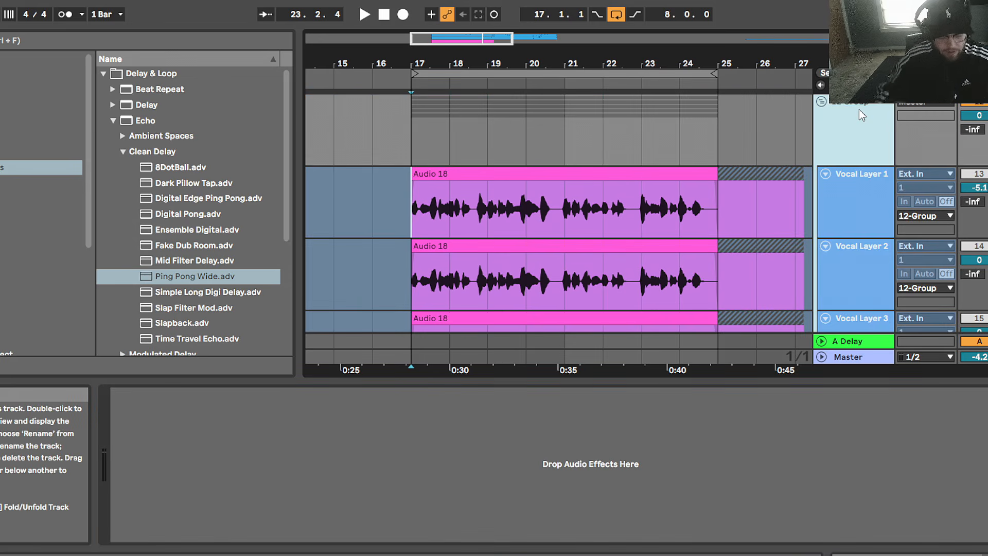
key("ctrl+r")
type("Vocals")
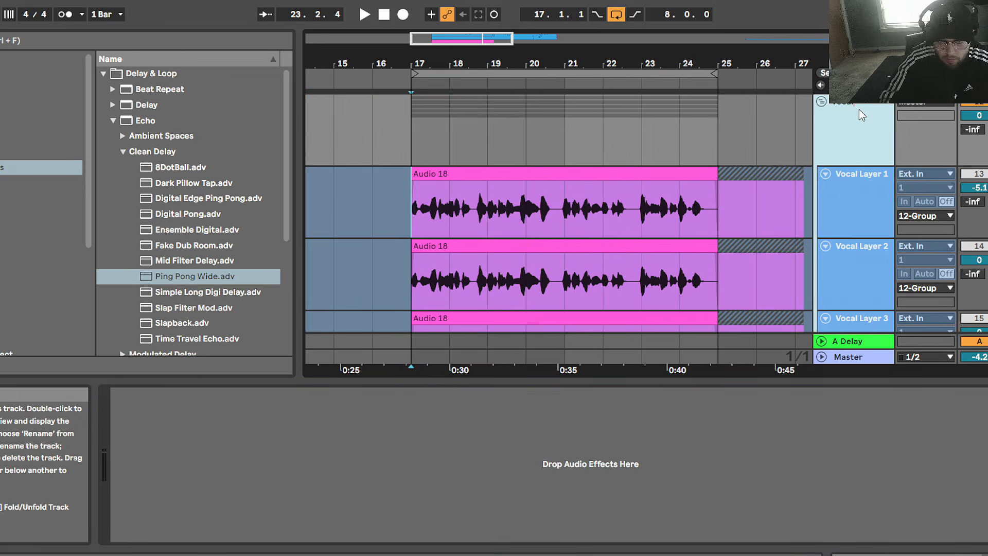
key("Return")
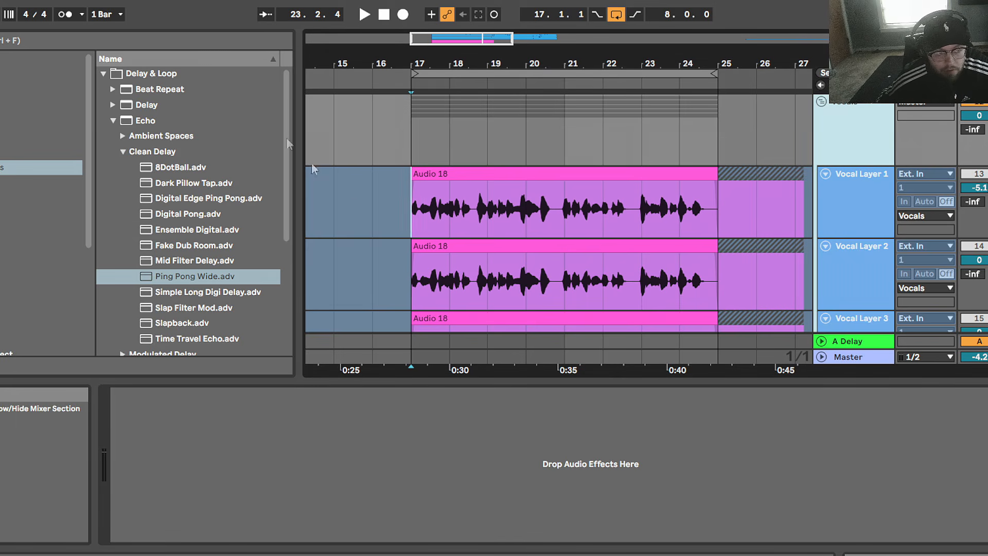
Add an EQ Eight to the Vocals group and use band 1 as a steep low cut just above 100 Hz.
left_click(103, 73)
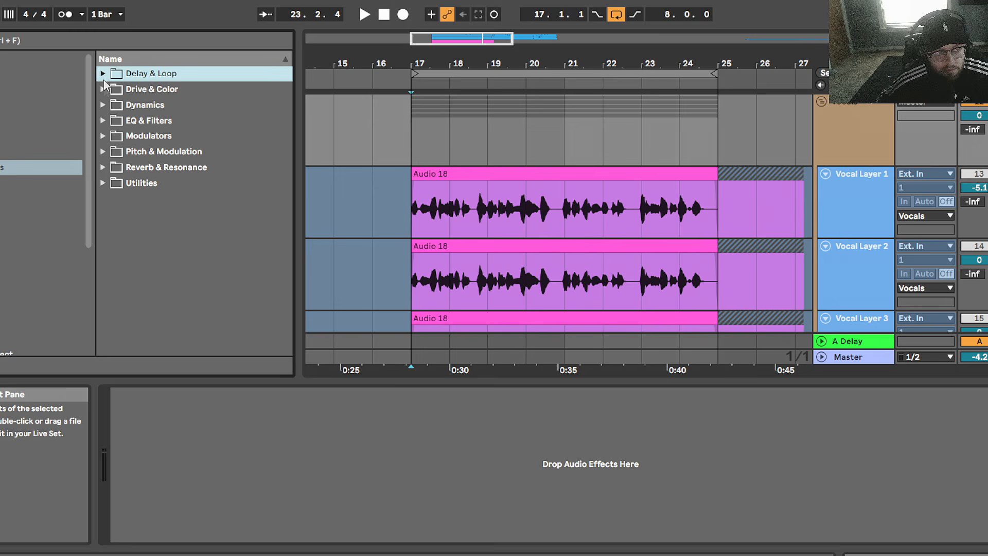
left_click(104, 120)
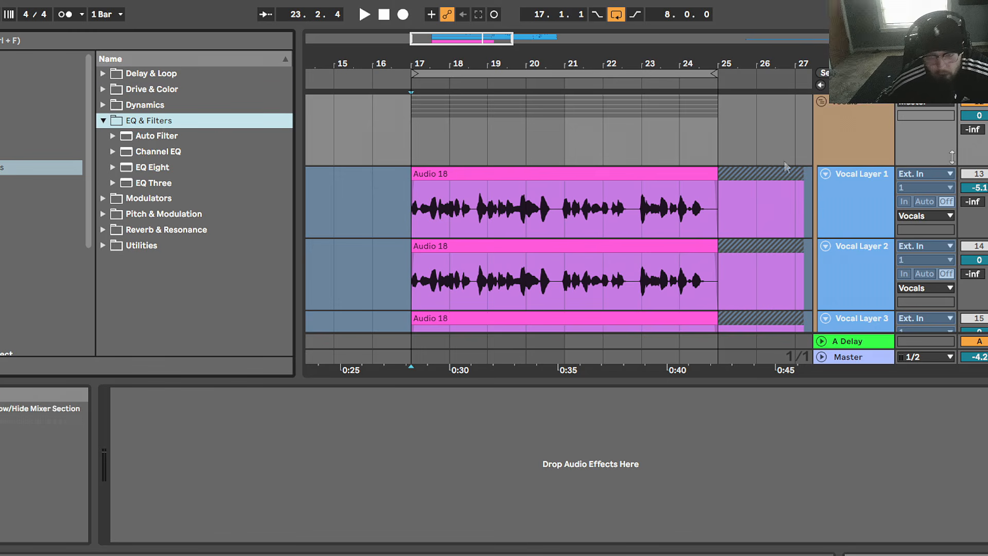
left_click_drag(145, 167, 851, 155)
left_click(171, 521)
left_click(162, 419)
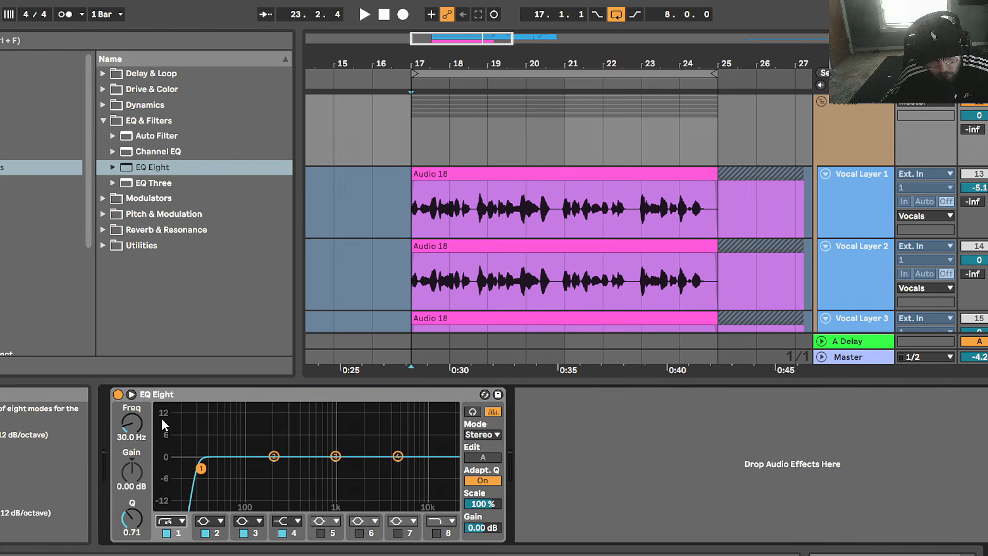
left_click_drag(199, 467, 249, 470)
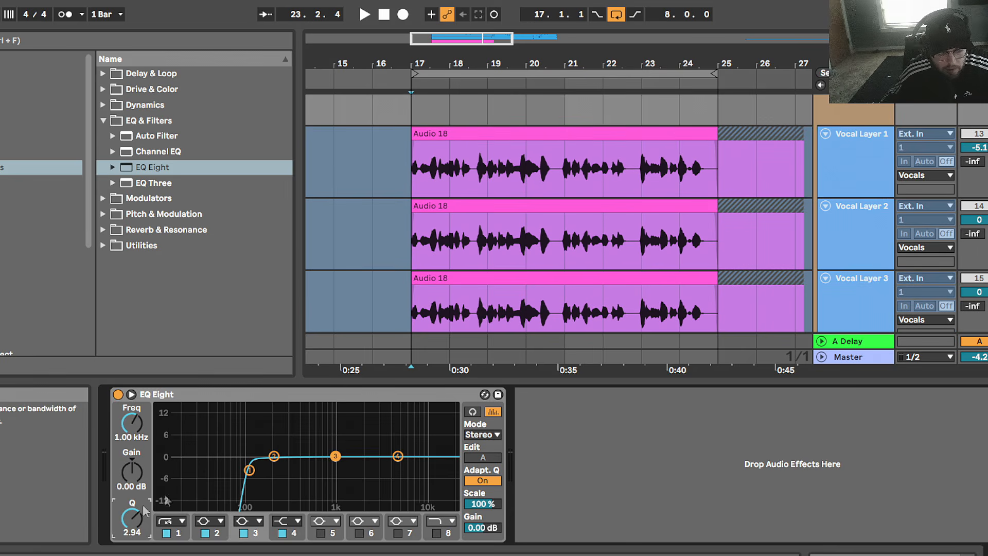
Set EQ Eight's band 3 to 4.00 kHz, -3.81 dB and Q 4.62, and its band 4 high shelf to 15.6 kHz and -3.10 dB.
left_click_drag(337, 456, 389, 438)
left_click_drag(138, 517, 137, 511)
left_click_drag(131, 471, 131, 488)
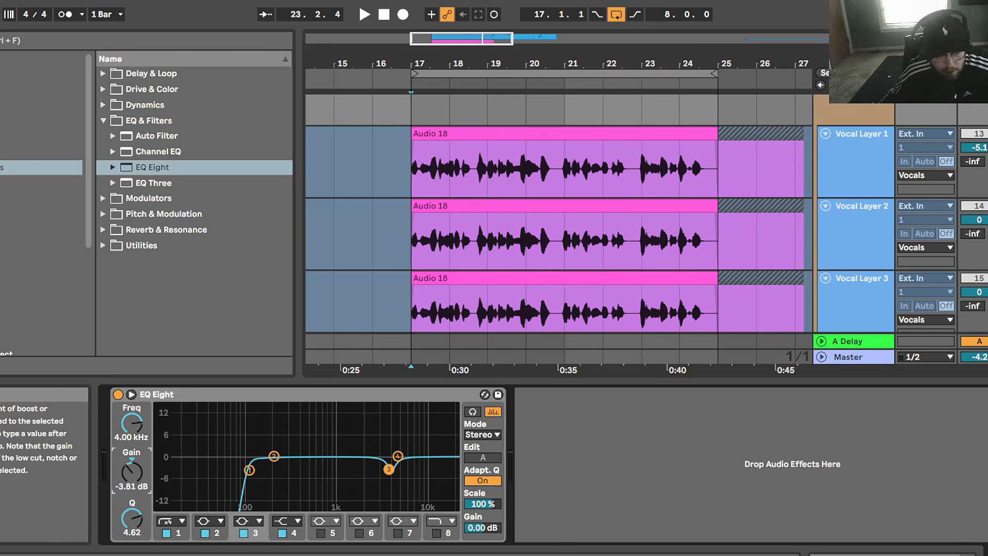
left_click_drag(397, 457, 441, 466)
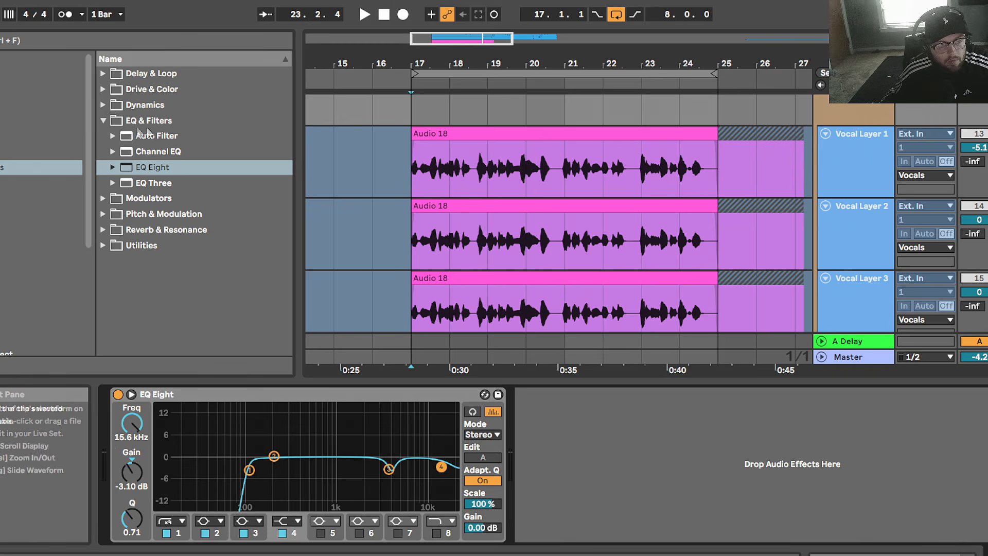
Add an Overdrive from Drive & Color after EQ Eight on the Vocals group.
left_click(103, 89)
left_click_drag(155, 183, 518, 453)
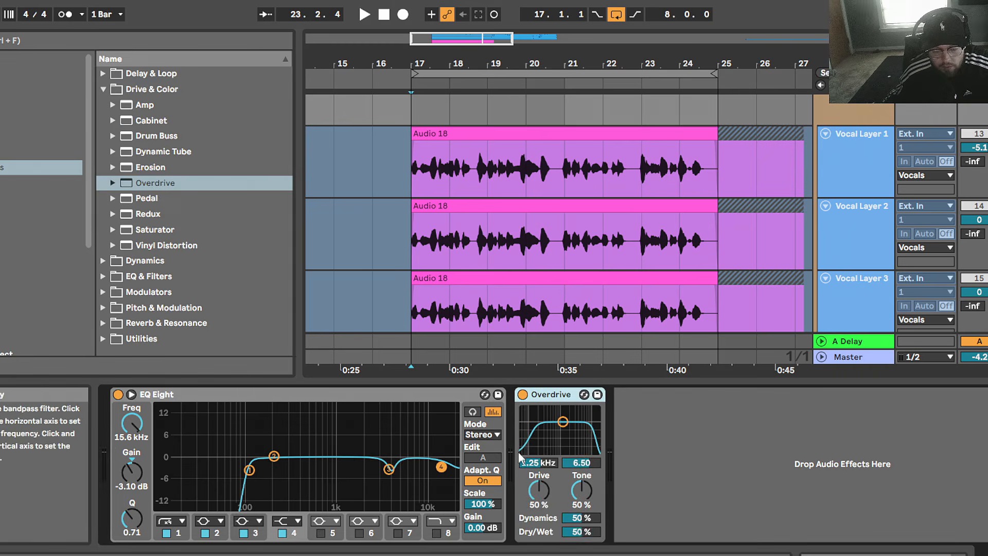
Show the device chain of the earlier blue vocals group and listen to it from bar 19.
scroll(647, 213, "up", 5)
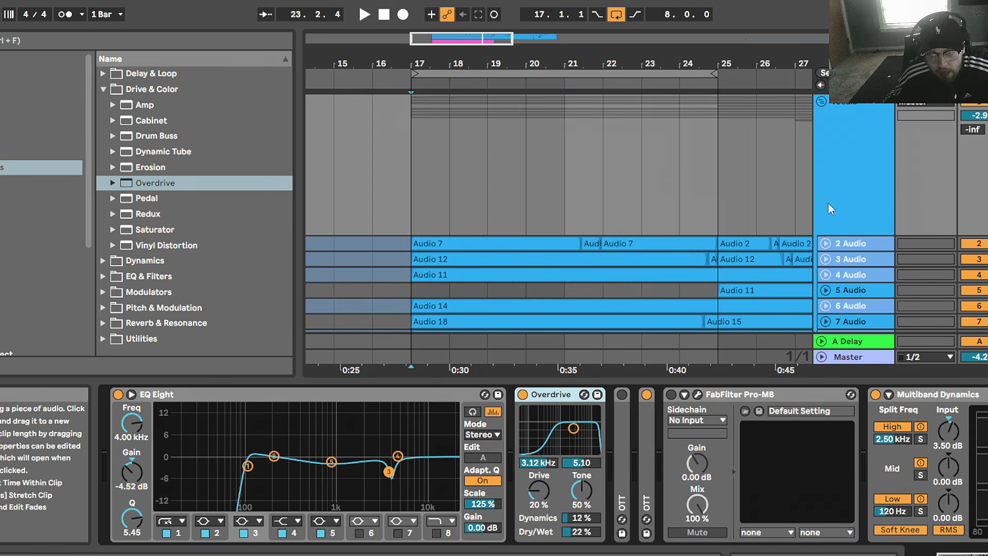
left_click(828, 203)
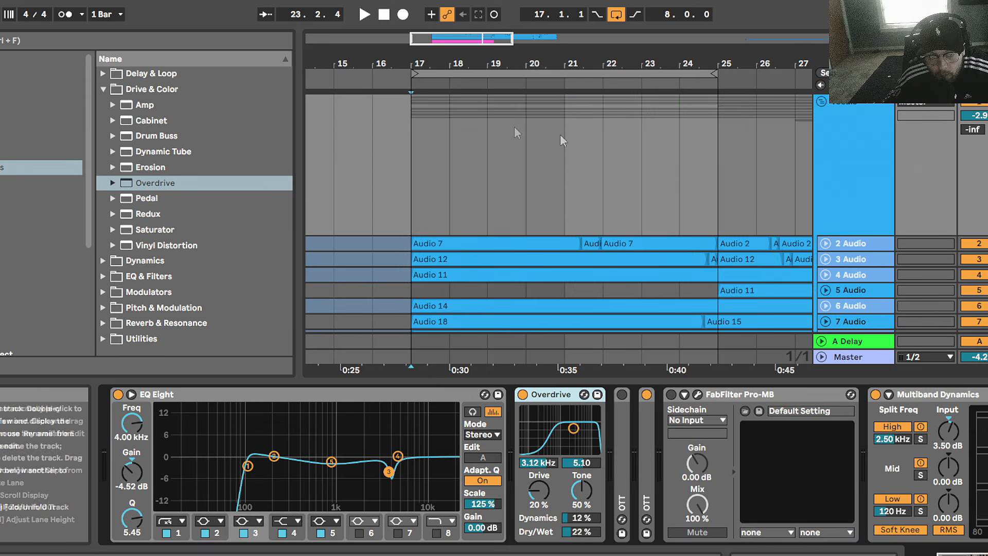
left_click(489, 77)
left_click(492, 112)
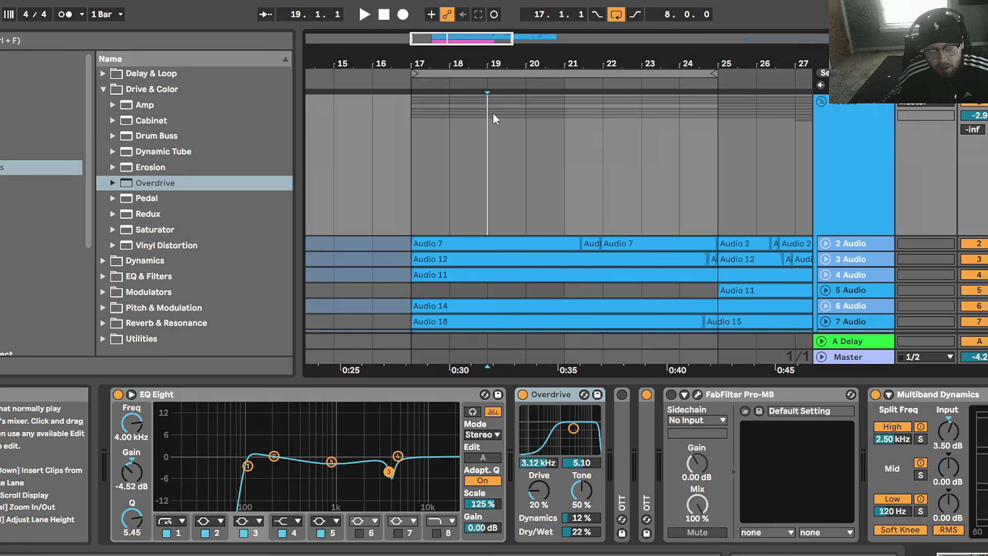
key("space")
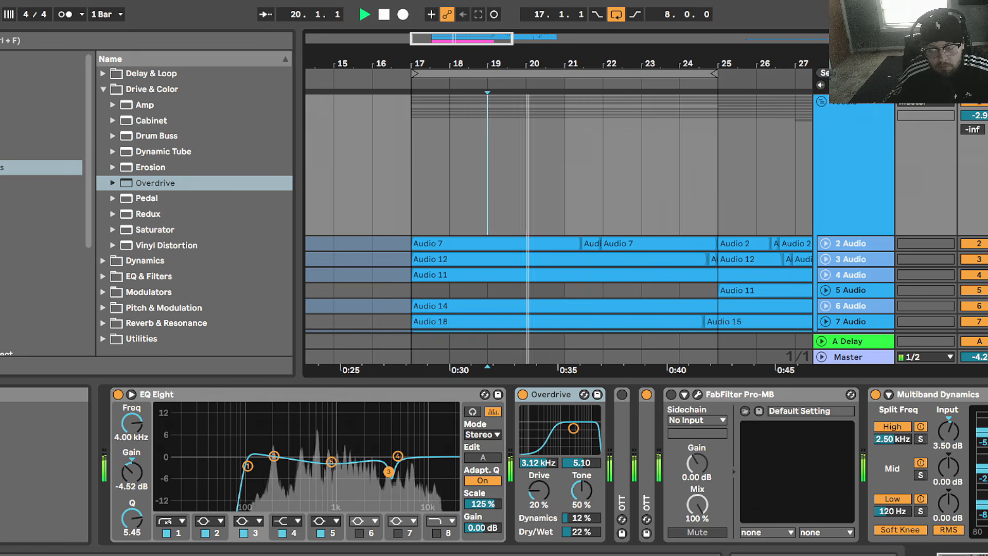
scroll(558, 229, "down", 3)
scroll(558, 229, "up", 1)
key("space")
key("space")
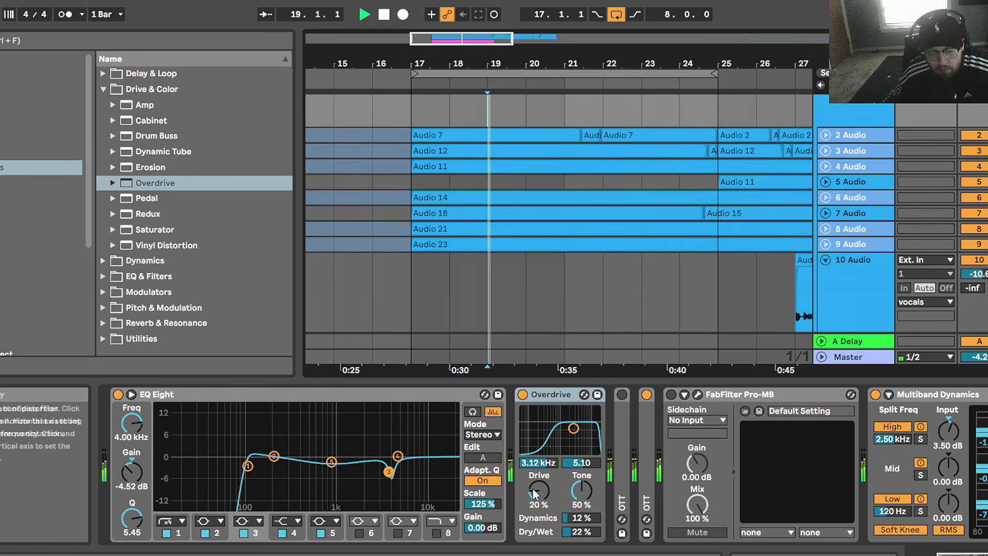
Set the blue vocals group's Overdrive to a 2.48 kHz filter frequency, 43% Drive and 36% Dry/Wet, auditioning from bar 19.
left_click_drag(543, 462, 536, 493)
key("space")
left_click(535, 498)
key("space")
left_click(577, 531)
left_click_drag(577, 532, 577, 525)
key("space")
scroll(558, 229, "up", 3)
key("space")
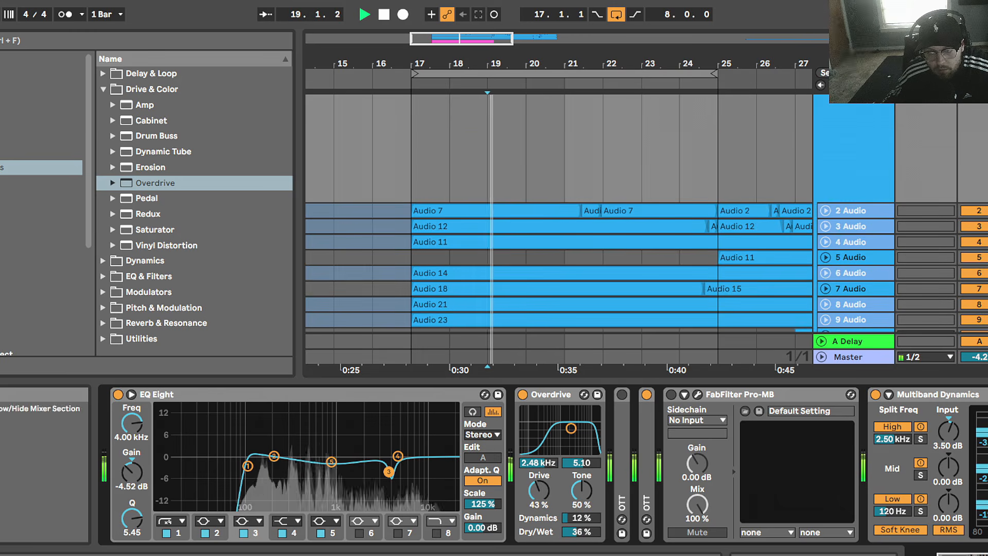
Lower the blue vocals group's volume to -8.5 dB and set its Overdrive to 40% Dry/Wet and 64% Drive during playback.
scroll(558, 229, "up", 2)
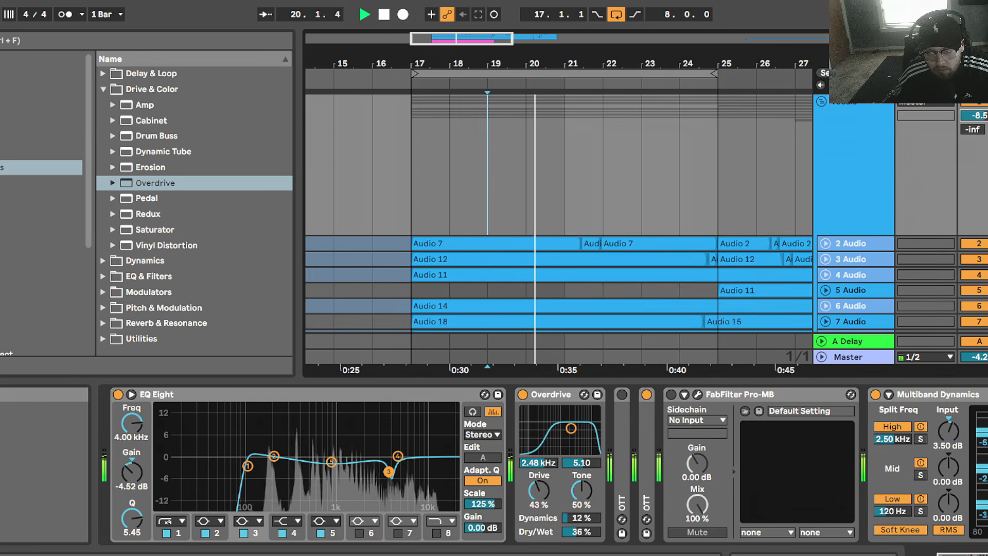
scroll(559, 229, "down", 4)
left_click_drag(569, 541, 570, 538)
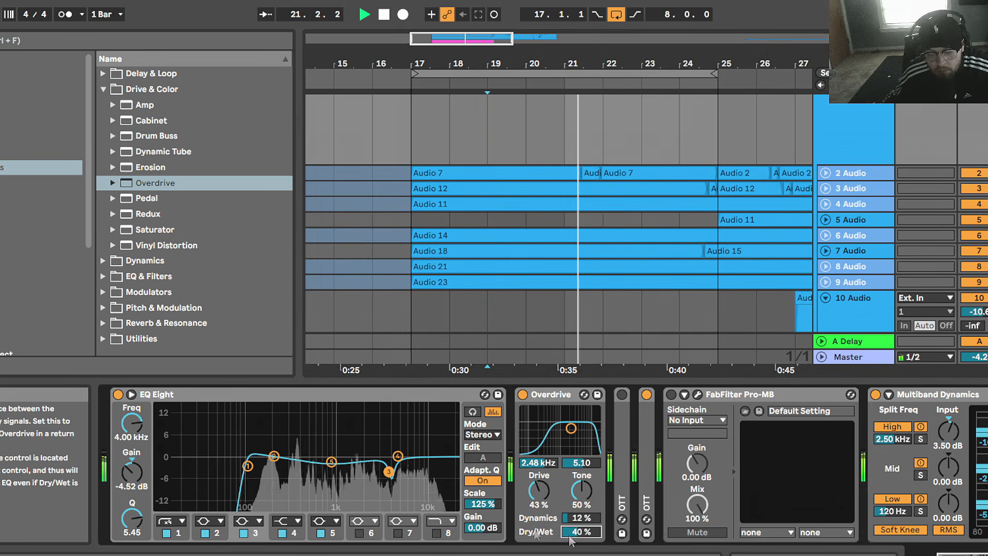
left_click_drag(538, 506, 537, 495)
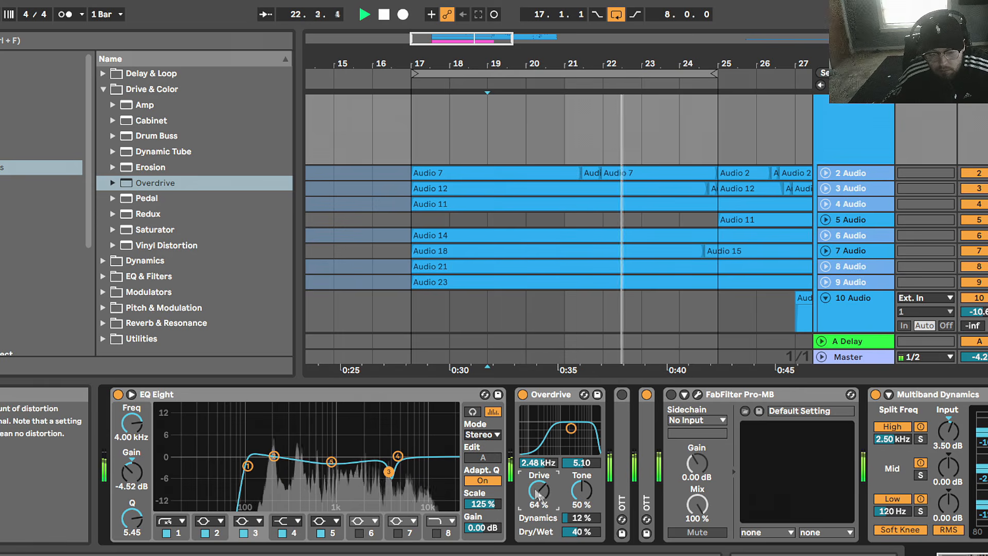
Lower the blue vocals group's Overdrive to 22% Dry/Wet and 23% Drive.
left_click_drag(580, 531, 570, 539)
key("space")
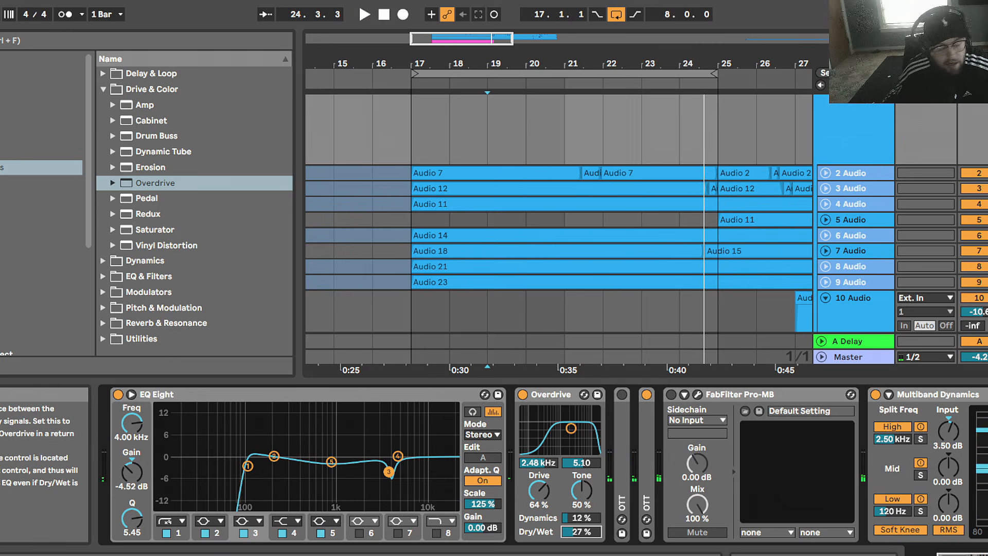
left_click_drag(570, 539, 570, 538)
left_click(539, 490)
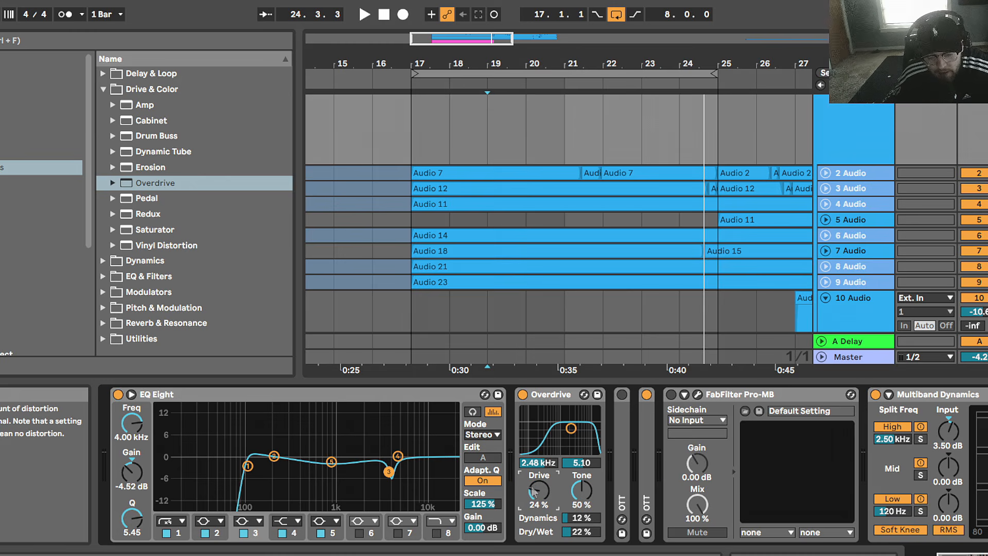
left_click_drag(535, 491, 536, 495)
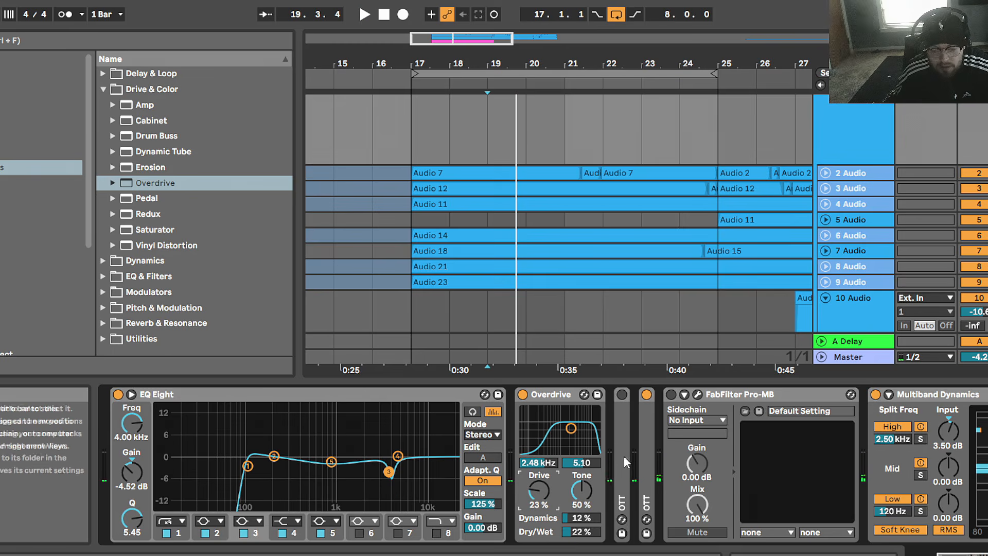
Unfold the second OTT device in the group's chain and list the Multiband Dynamics presets in the Dynamics category.
double_click(644, 449)
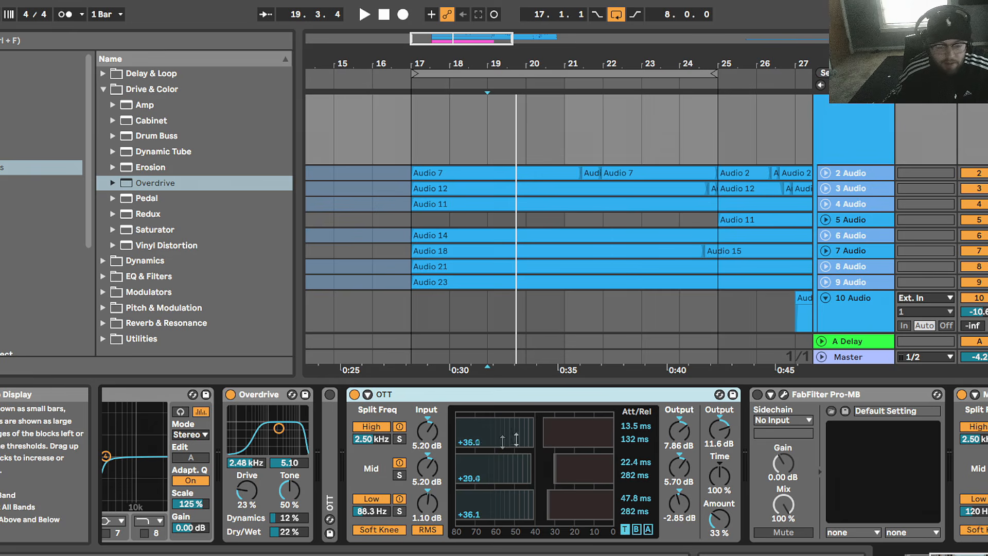
left_click(103, 89)
left_click(104, 105)
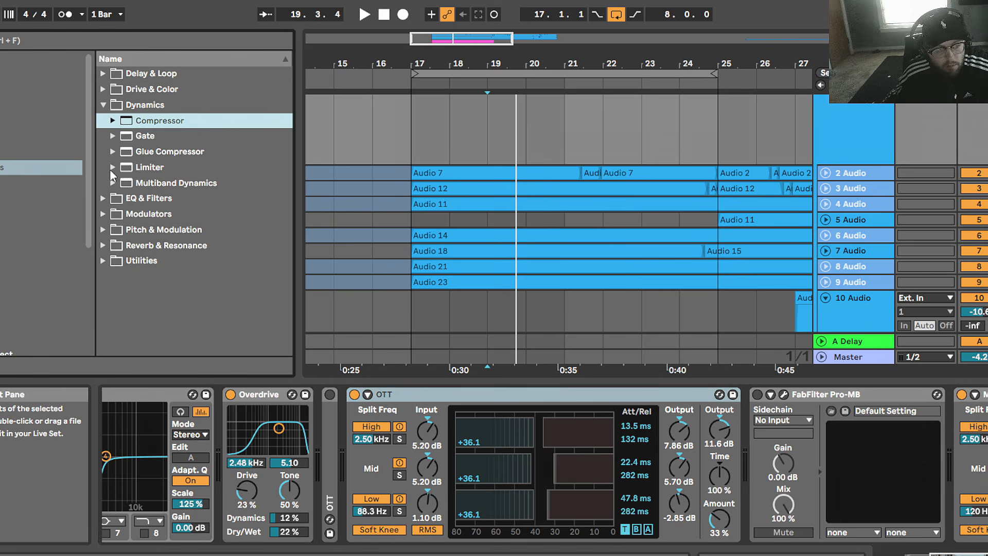
left_click(112, 183)
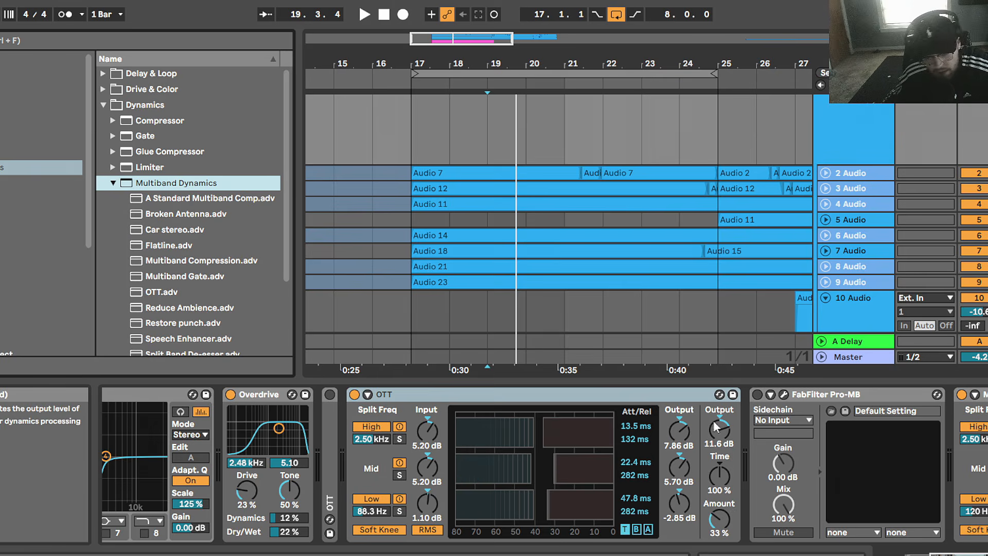
Set the unfolded OTT's Amount to 32% and compare the vocals from bar 19 with OTT off and on.
left_click(692, 395)
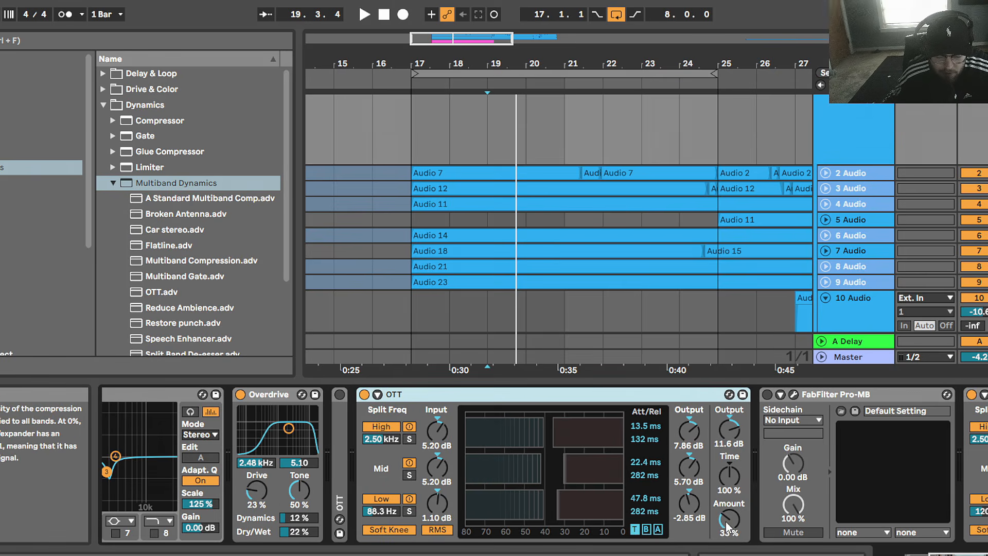
left_click(735, 522)
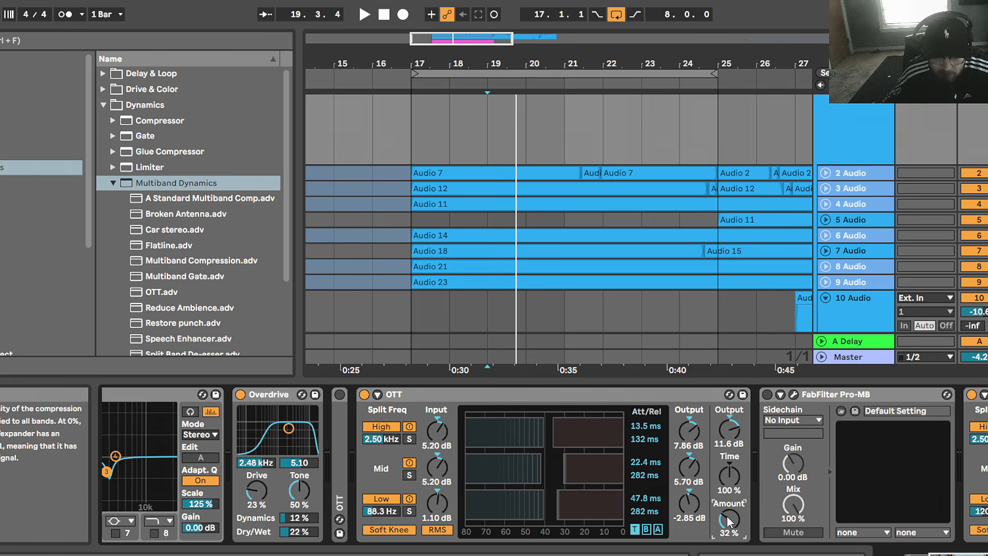
left_click(364, 394)
key("space")
key("space")
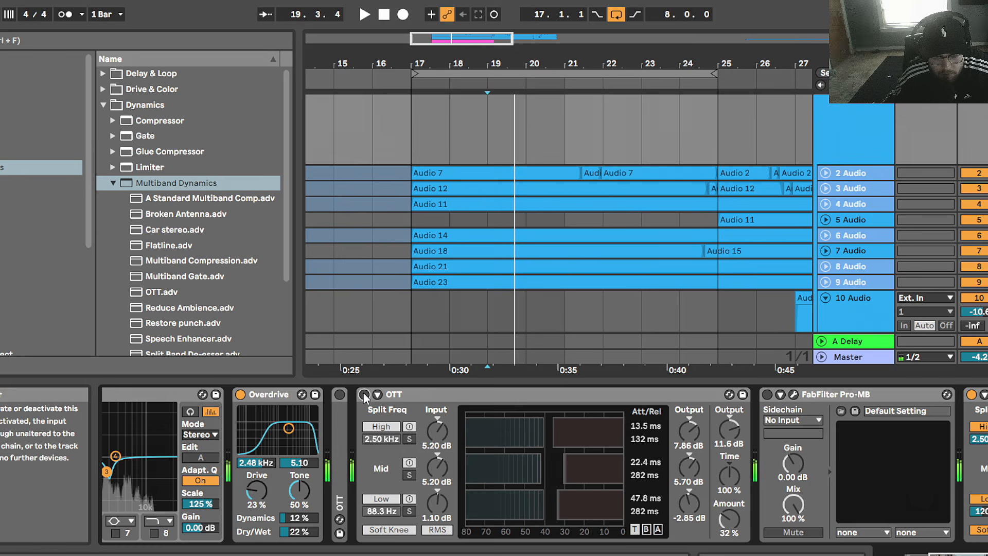
left_click(363, 393)
key("space")
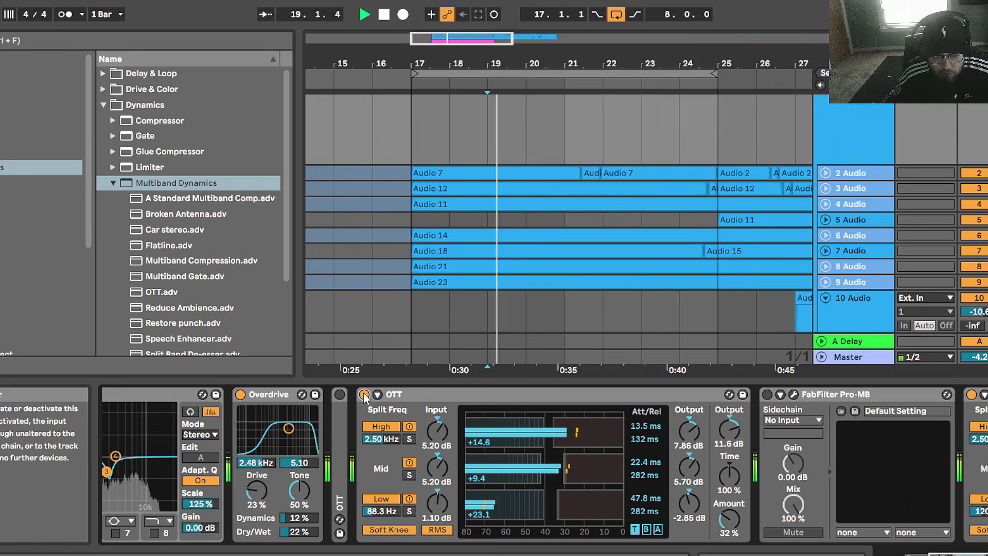
key("space")
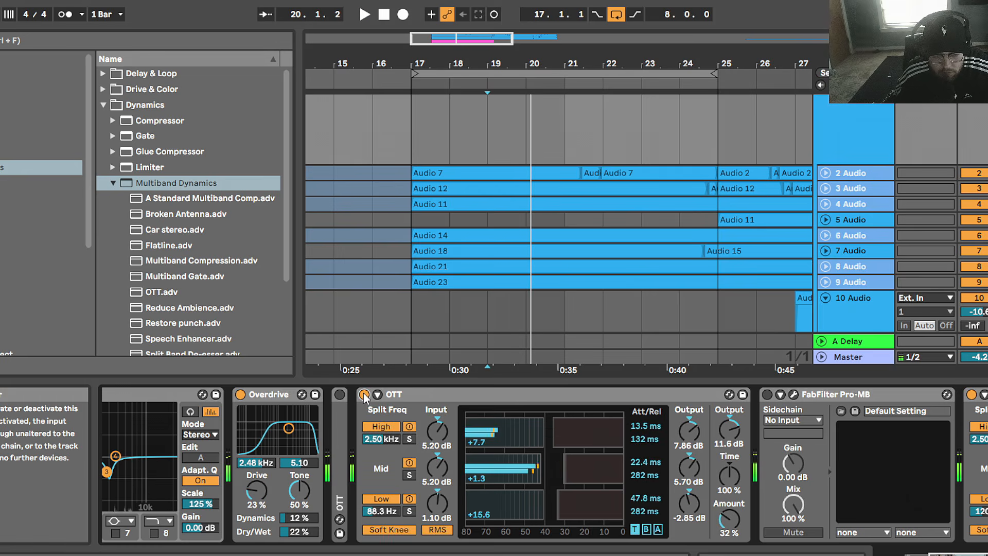
key("space")
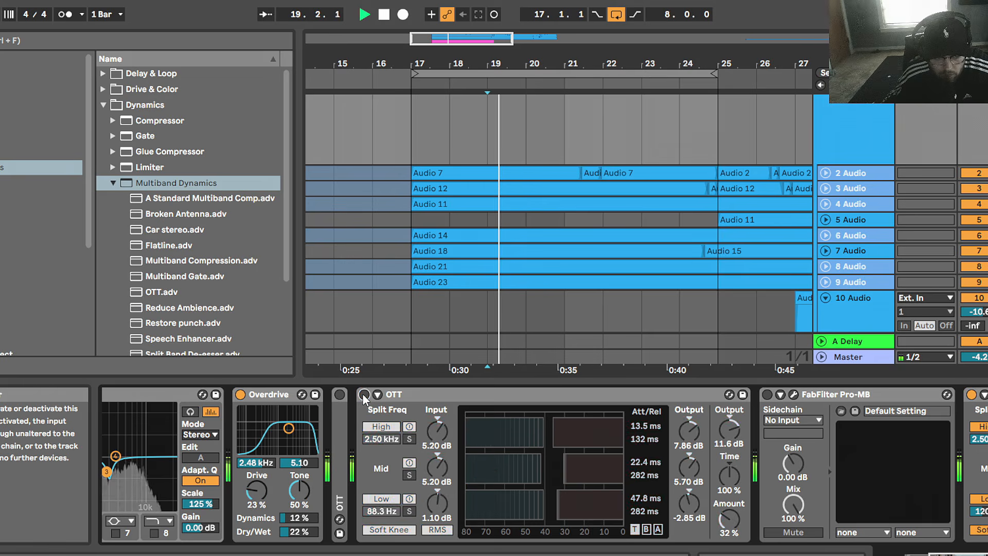
key("space")
key("space")
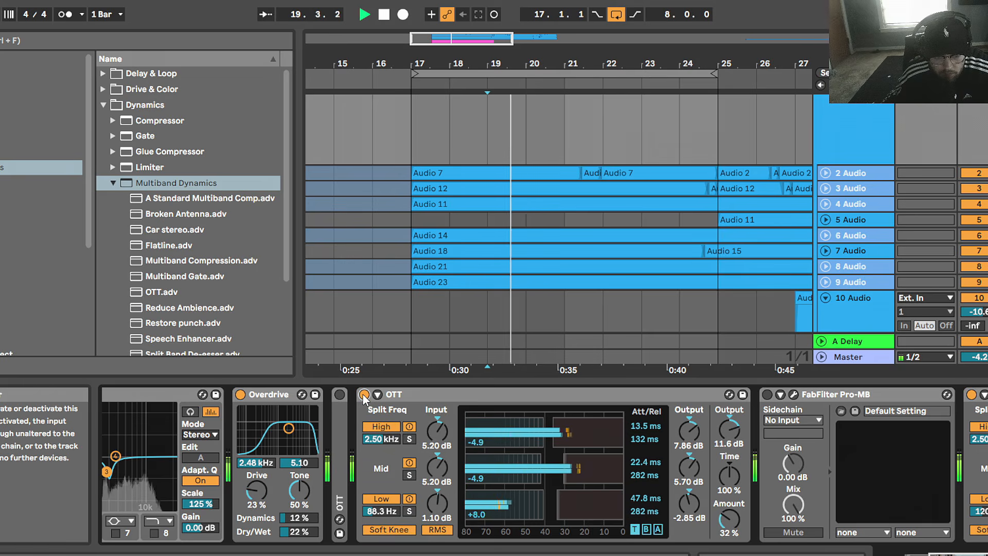
key("space")
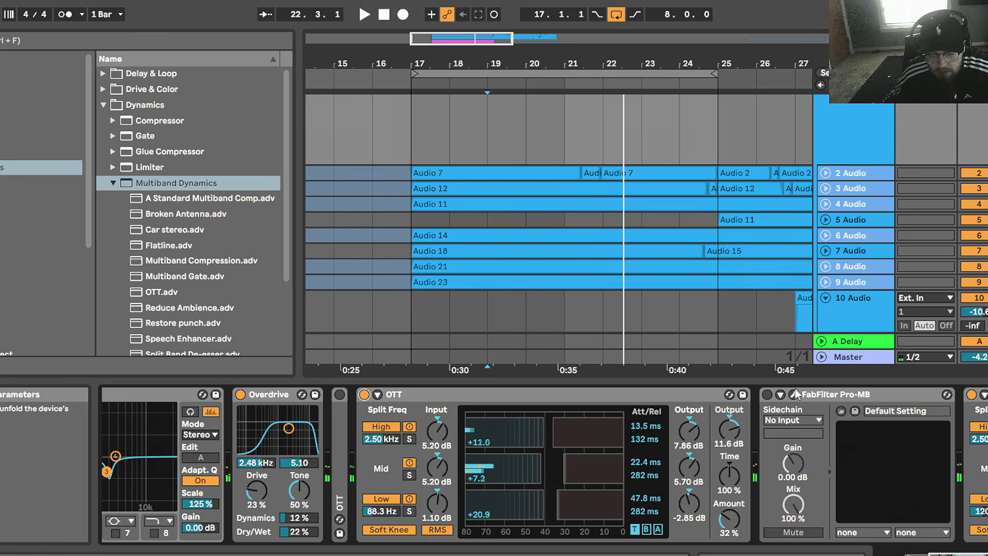
Adjust the Multiband Dynamics upper thresholds to about -52 dB for the low band and -23 dB for the high band, auditioning from bar 19.
left_click(978, 553)
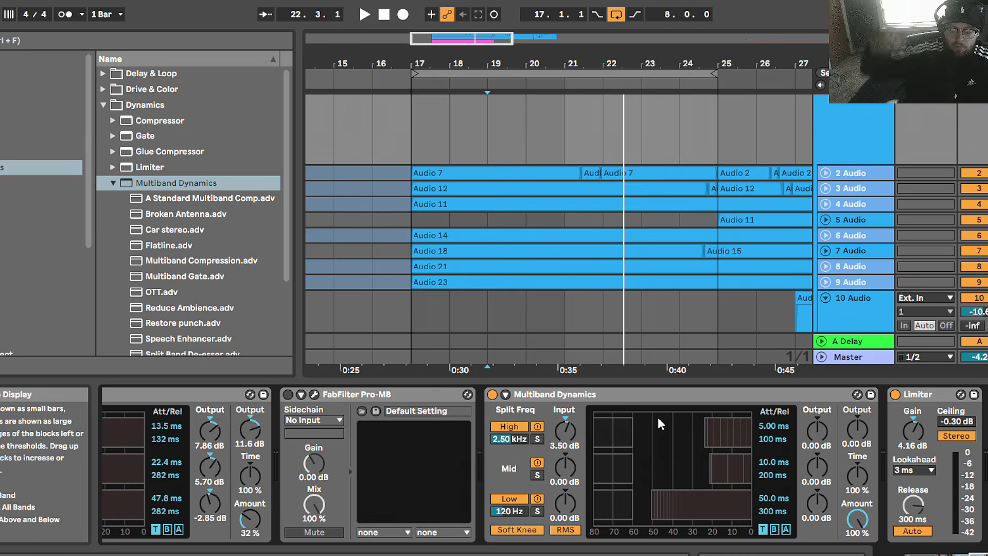
left_click_drag(651, 508, 725, 507)
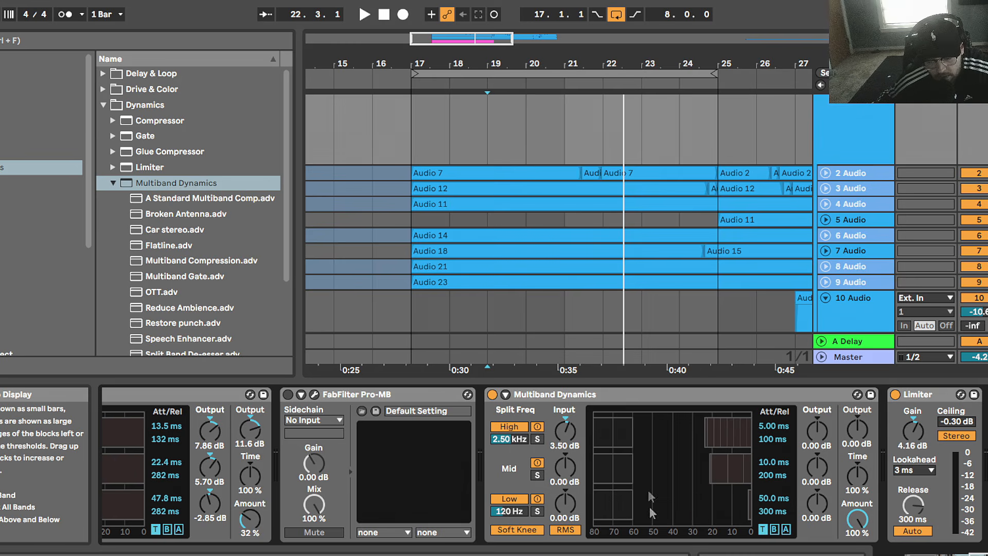
key("space")
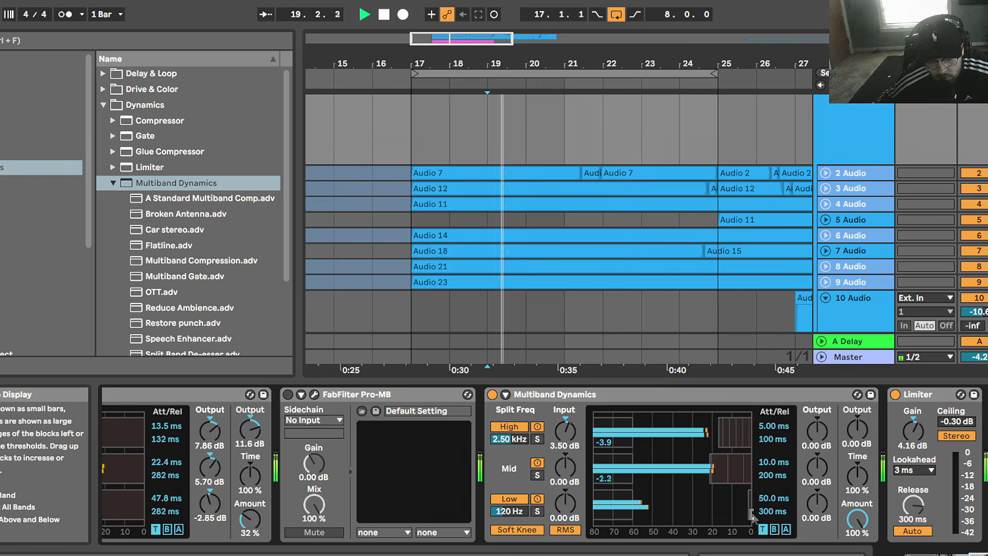
key("space")
key("space")
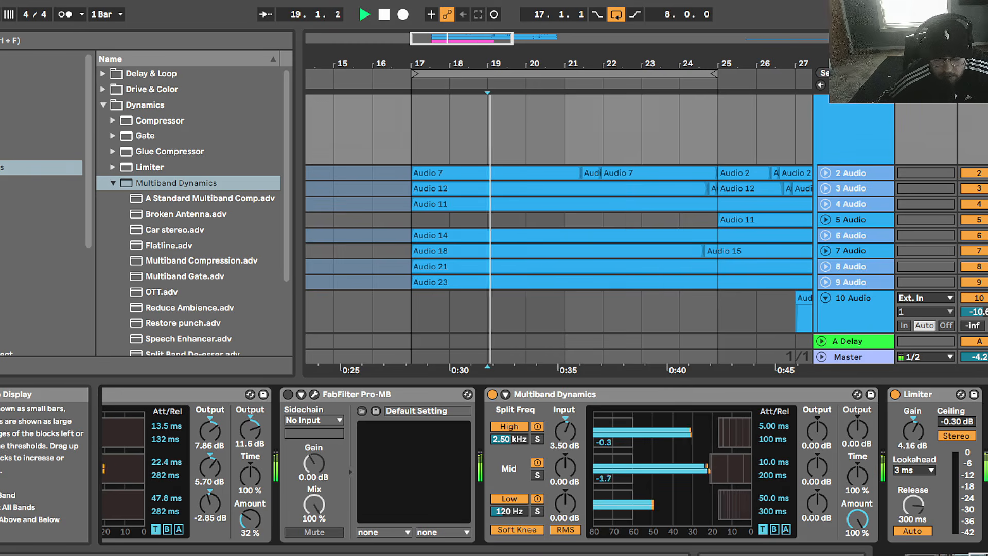
key("space")
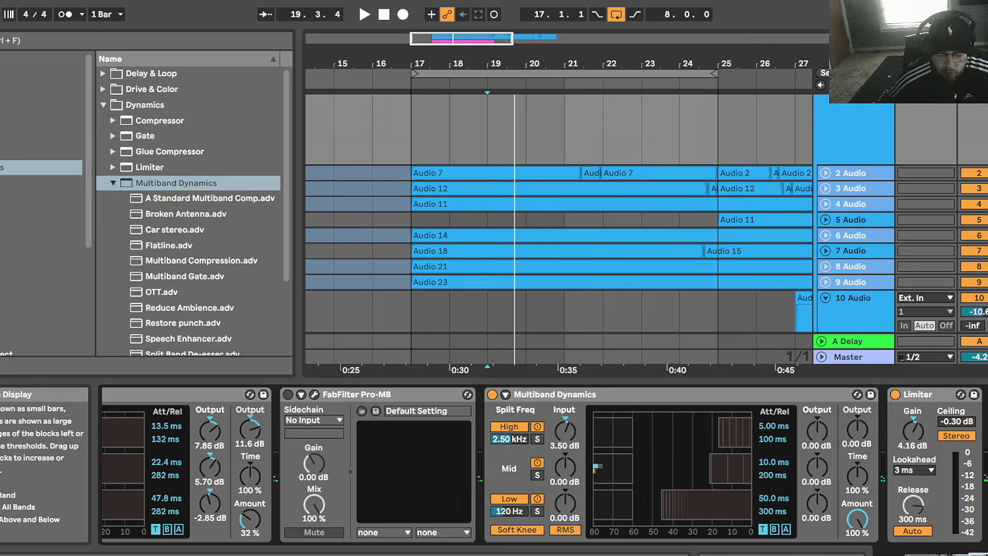
key("space")
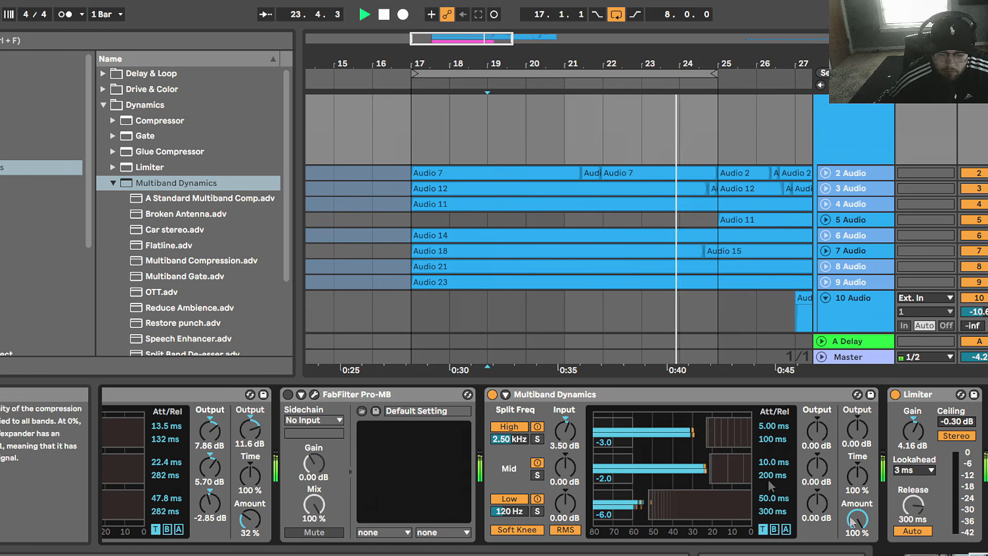
Compare the vocals from bar 19 with Multiband Dynamics bypassed and active, leaving the device on.
left_click(492, 395)
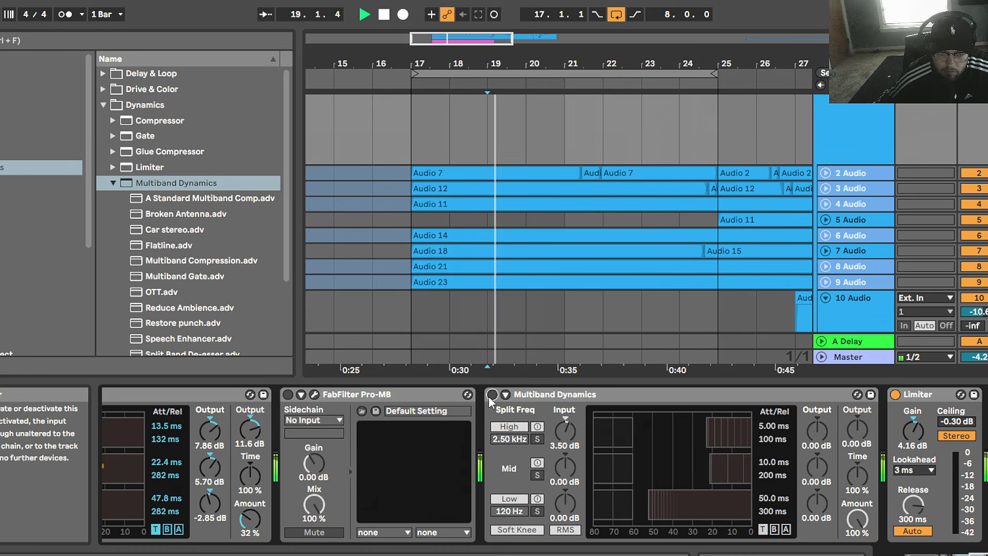
left_click(491, 395)
left_click(489, 396)
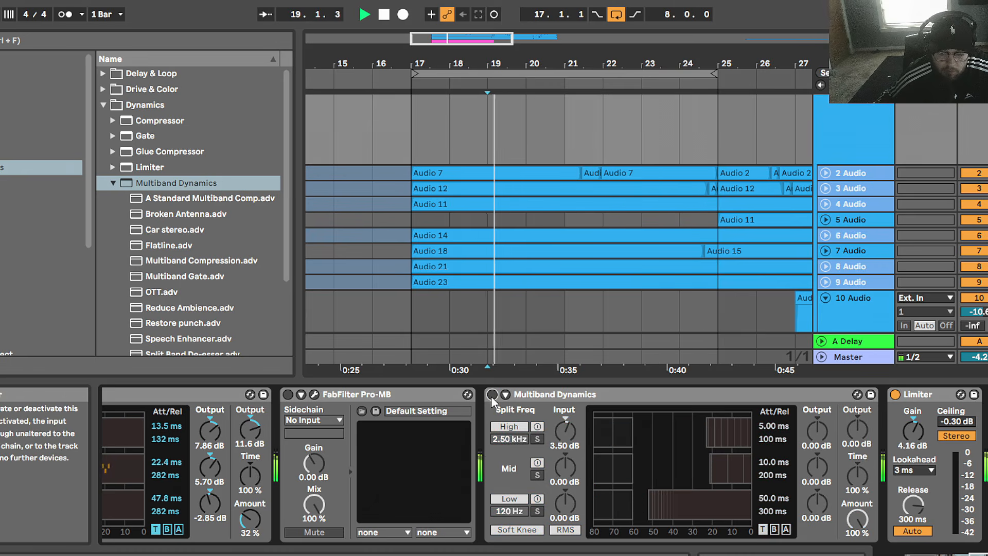
left_click(492, 395)
key("space")
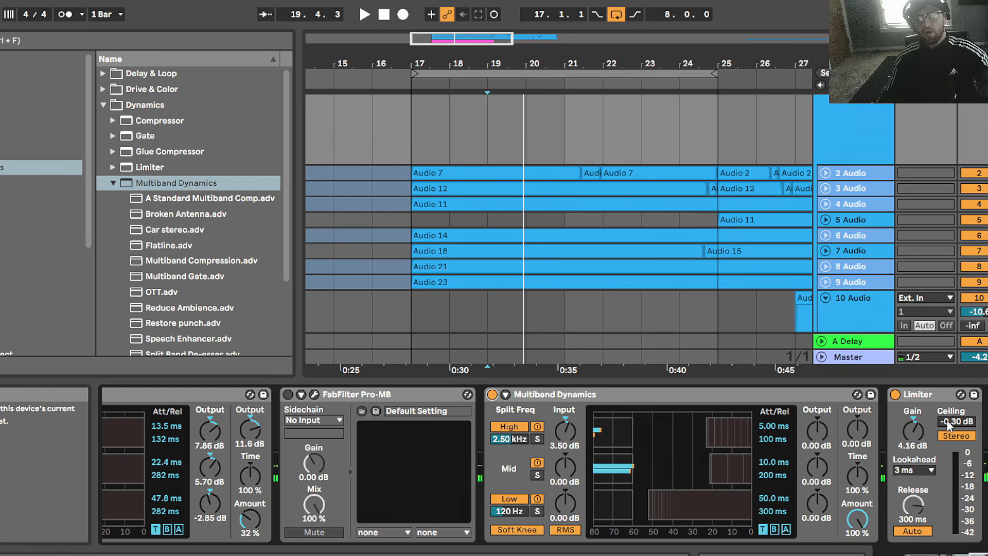
Set the Limiter's Gain to 3.50 dB on the blue vocals group.
left_click_drag(913, 432, 913, 434)
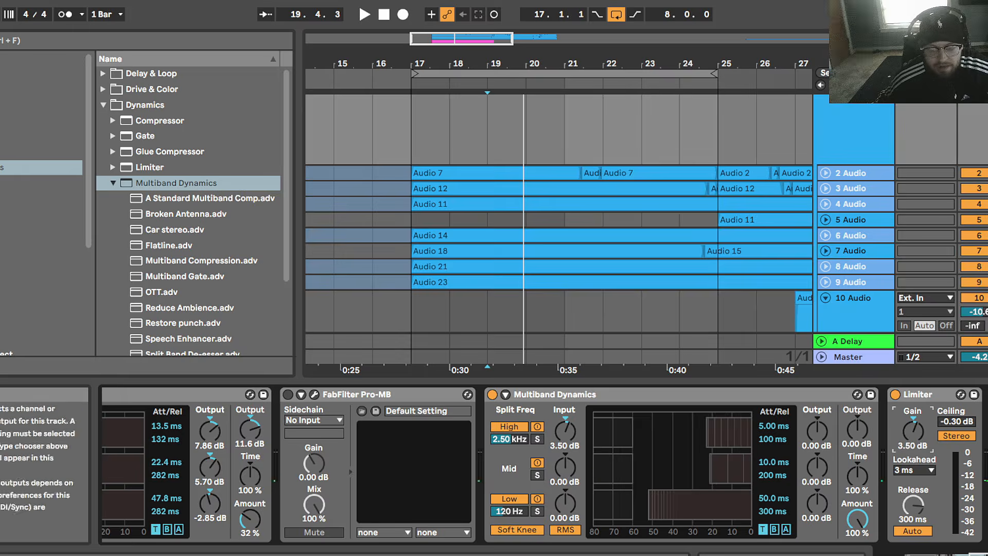
scroll(678, 201, "up", 2)
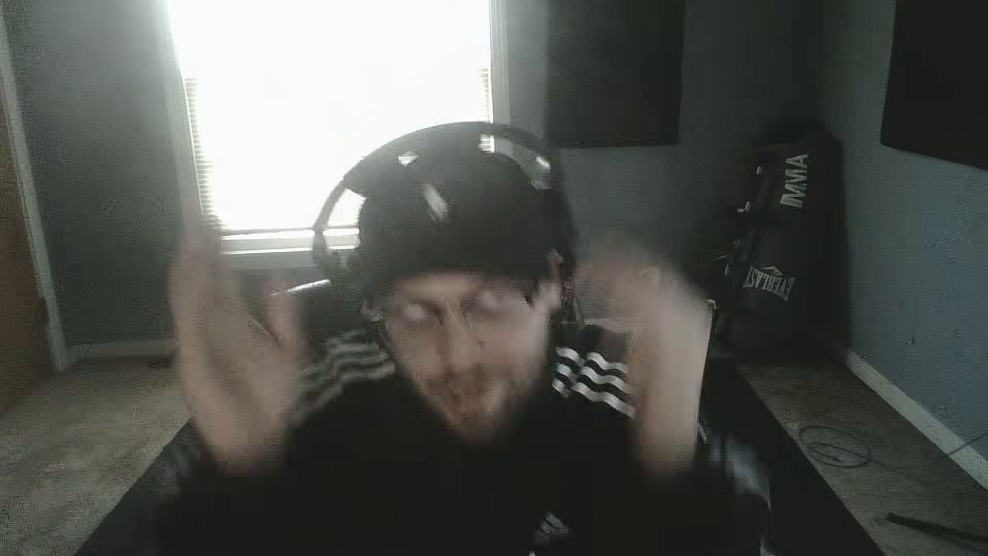